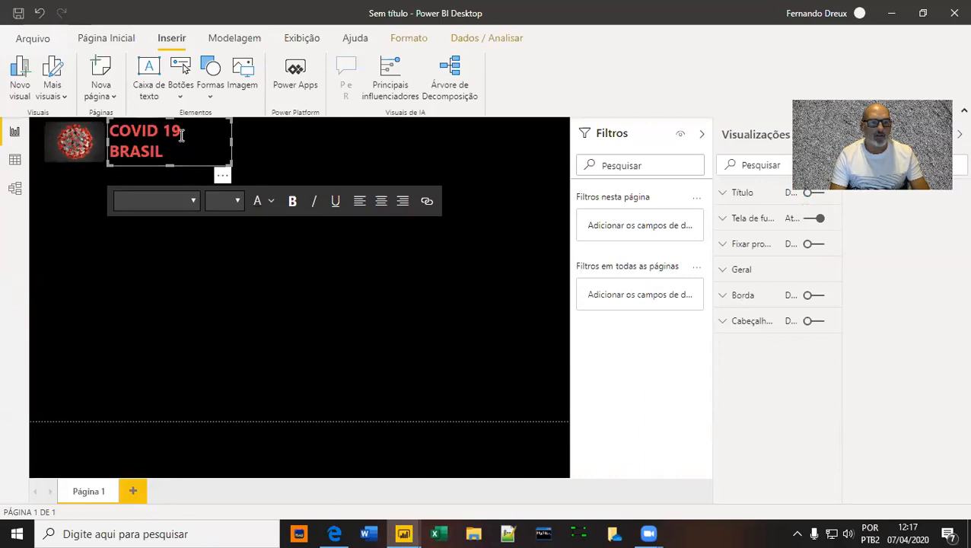
Import the text/CSV file Covid19 - Brasil.csv and open its data for transformation in the Power Query Editor
left_click(96, 156)
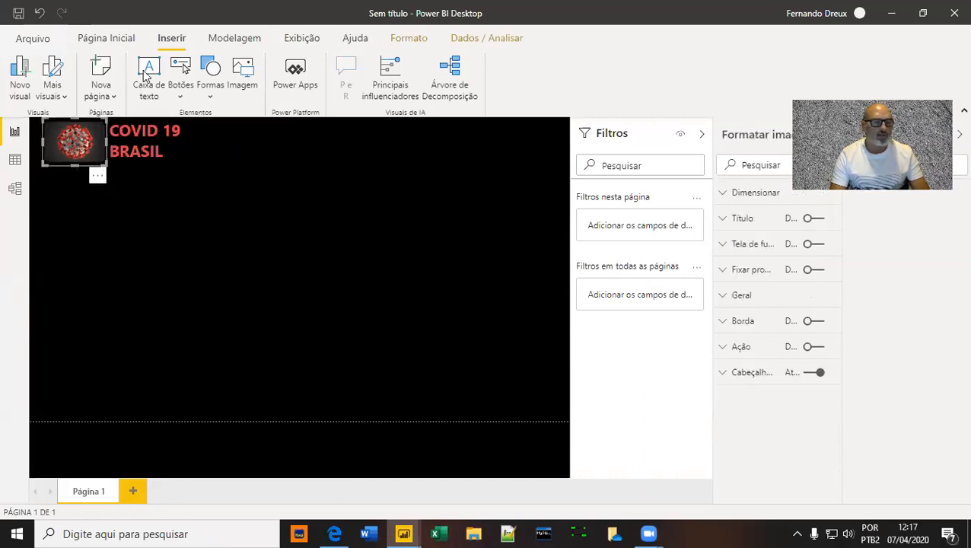
left_click(180, 272)
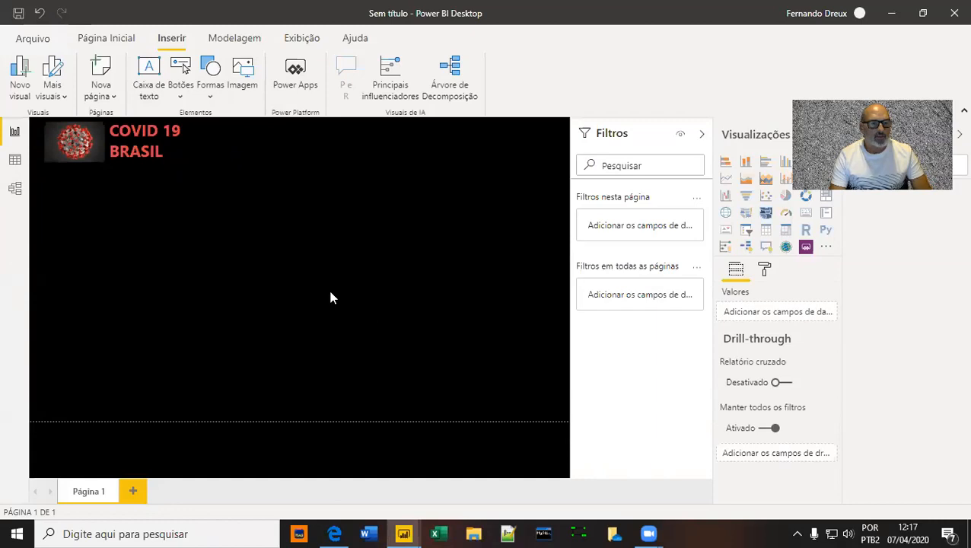
left_click(104, 42)
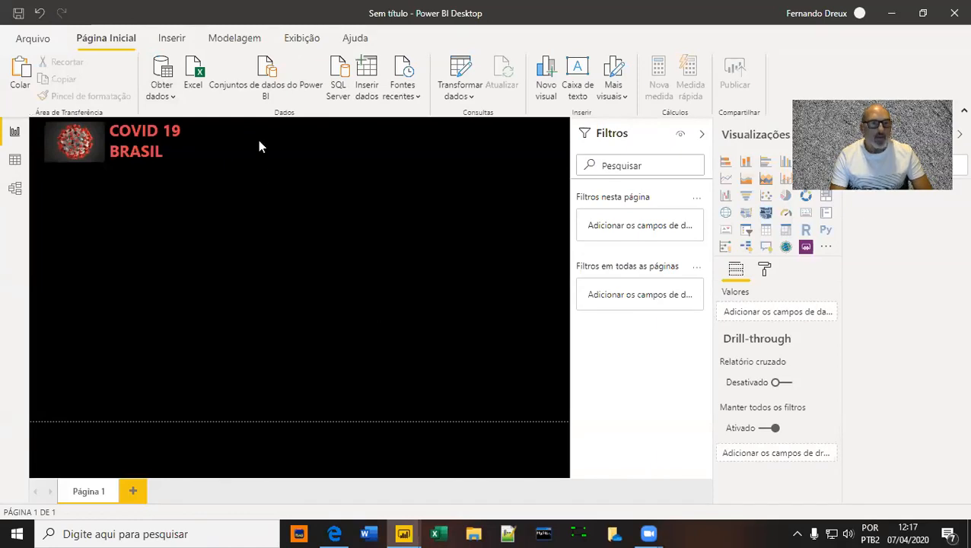
left_click(174, 96)
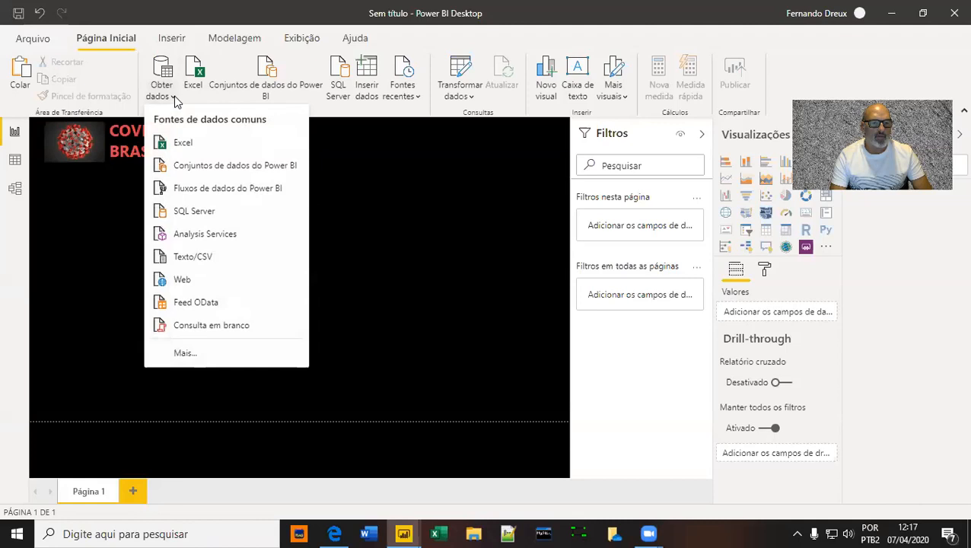
left_click(212, 256)
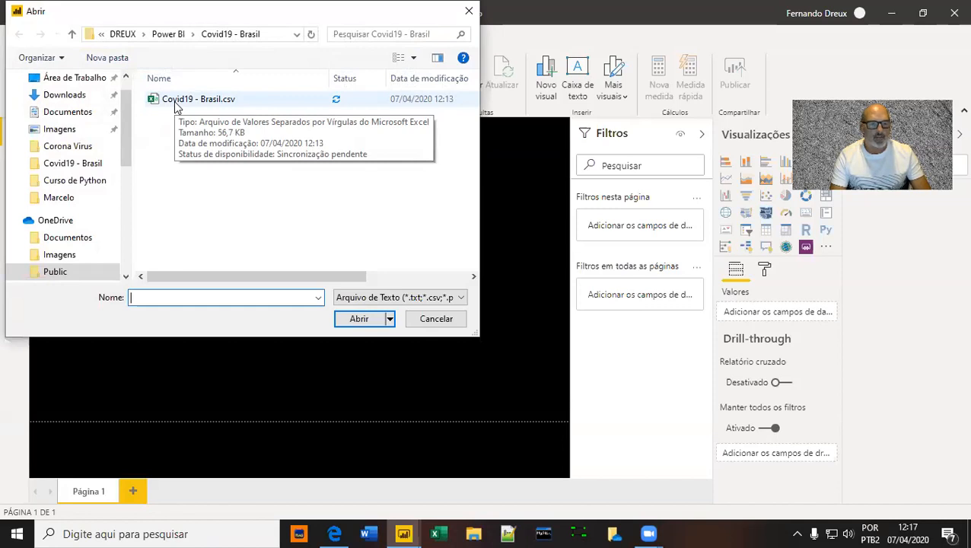
left_click(175, 104)
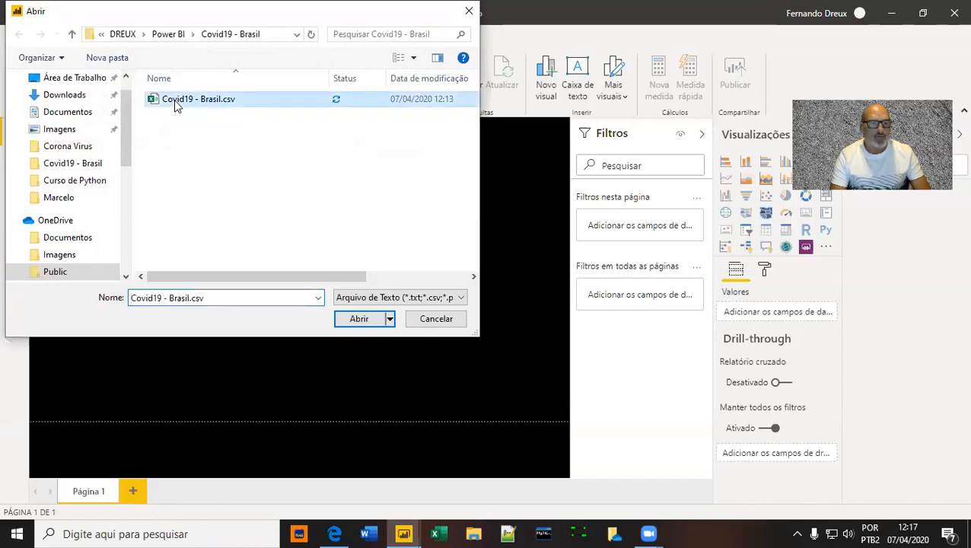
left_click(359, 321)
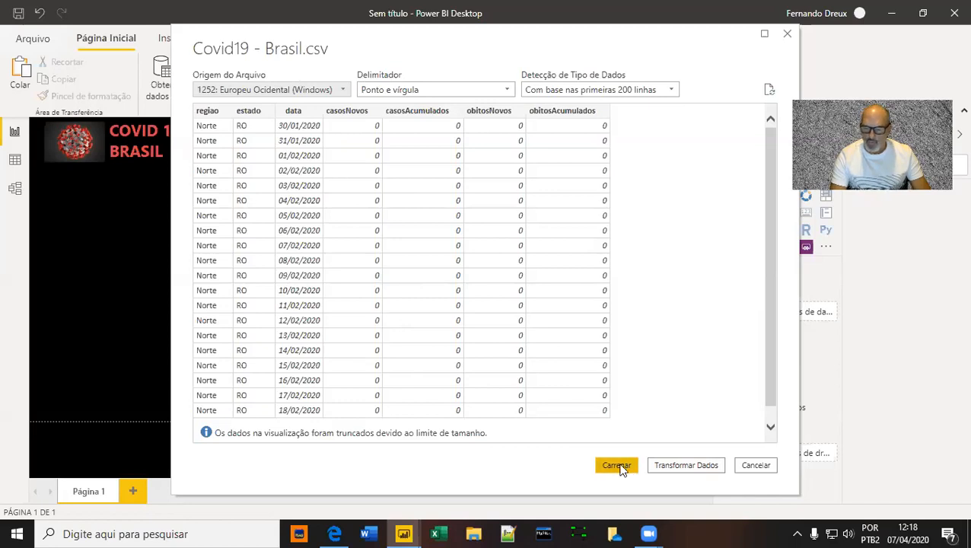
left_click(685, 465)
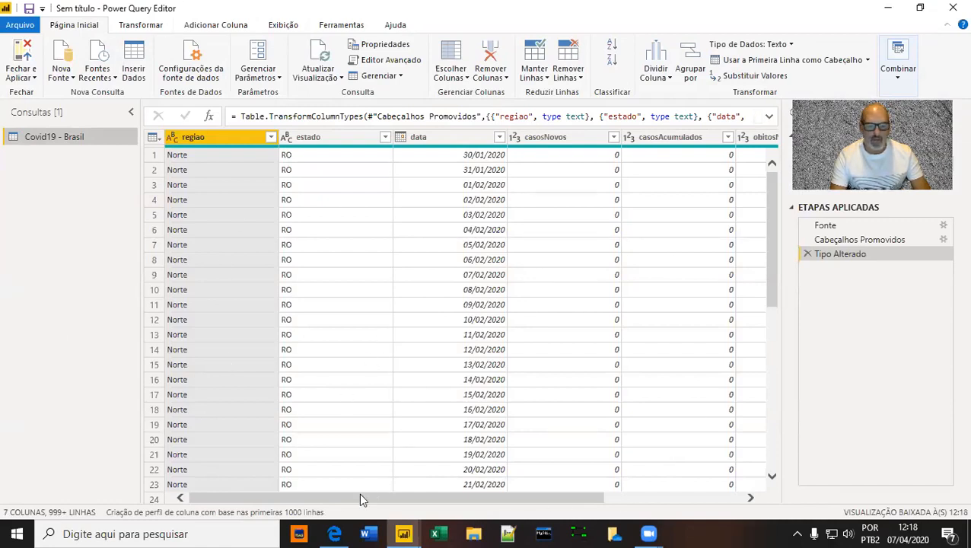
Add a column that extracts the first 5 characters of the data column
left_click_drag(288, 496, 155, 500)
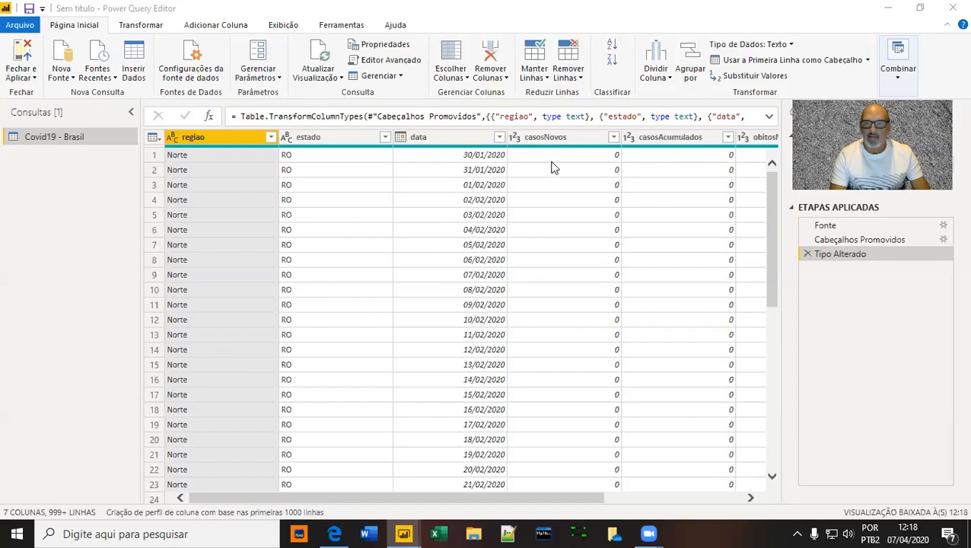
left_click_drag(544, 495, 463, 495)
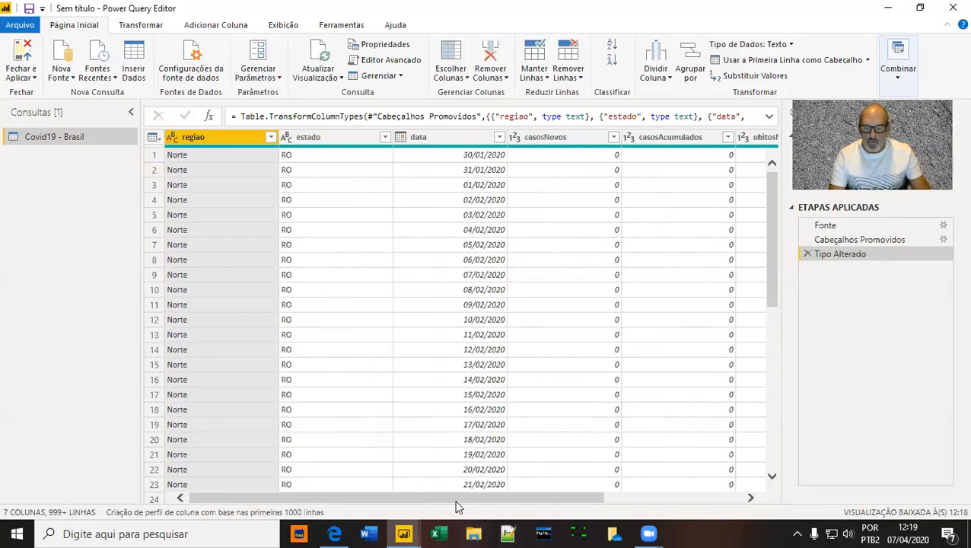
left_click_drag(456, 504, 504, 504)
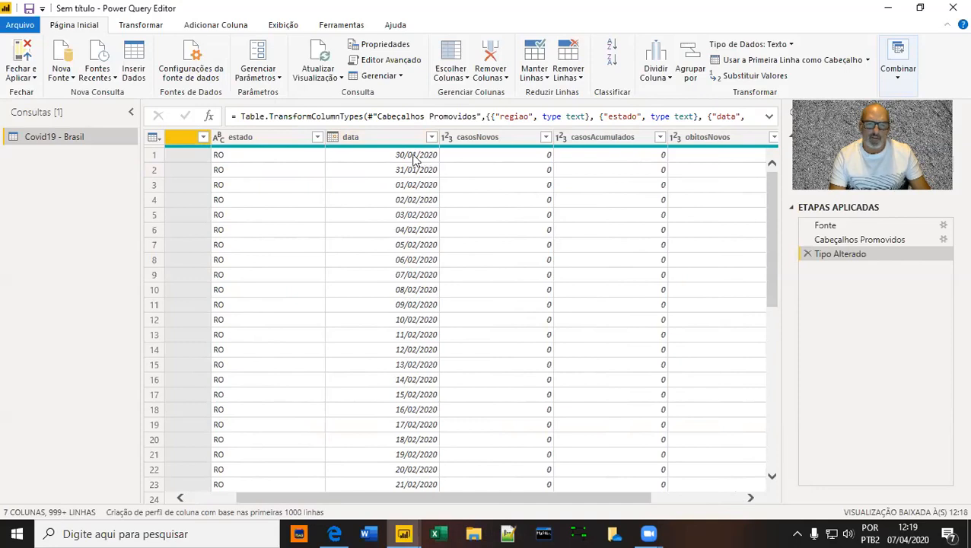
left_click_drag(384, 503, 407, 503)
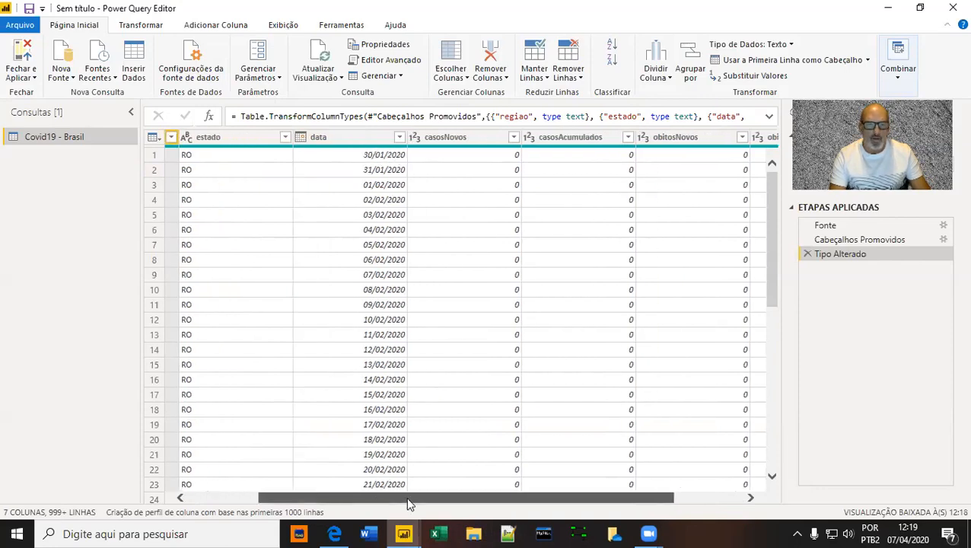
left_click(372, 137)
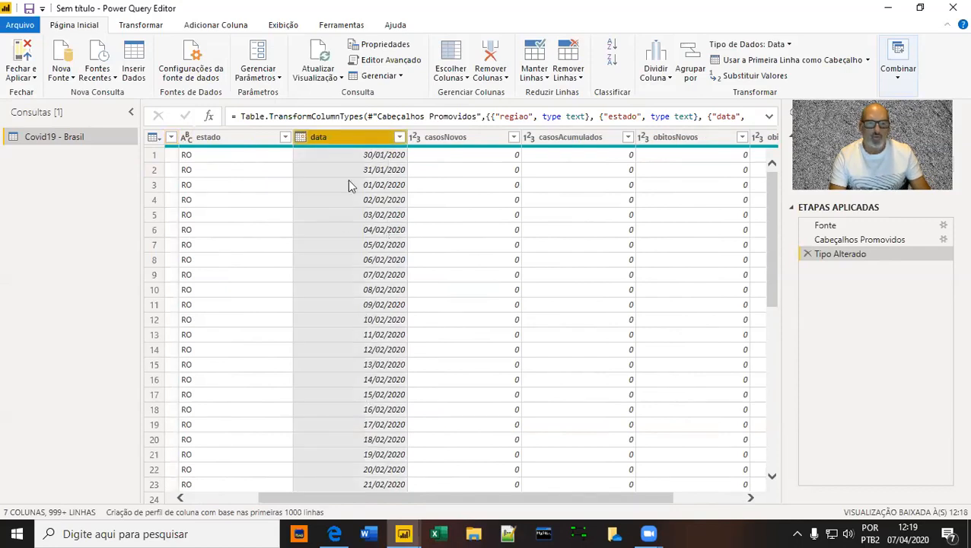
left_click(200, 26)
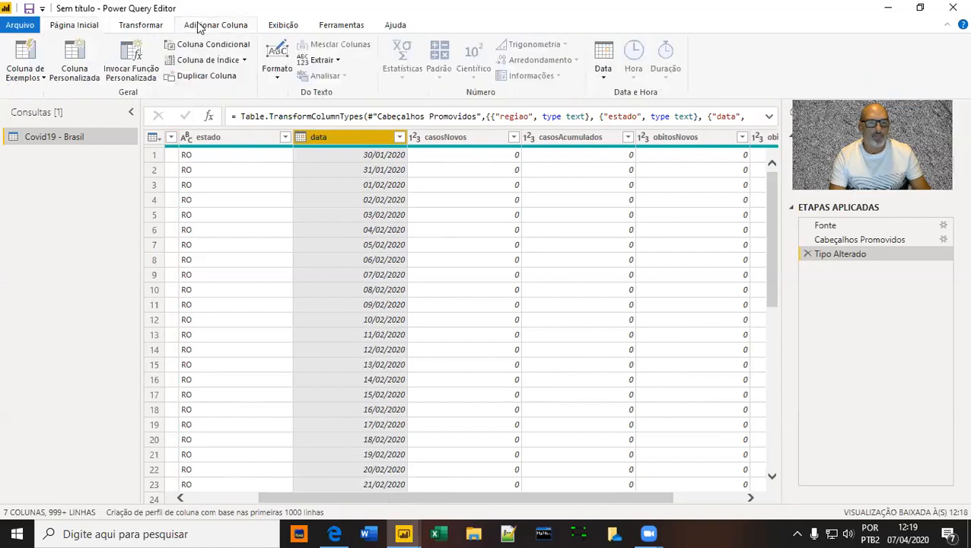
left_click(338, 61)
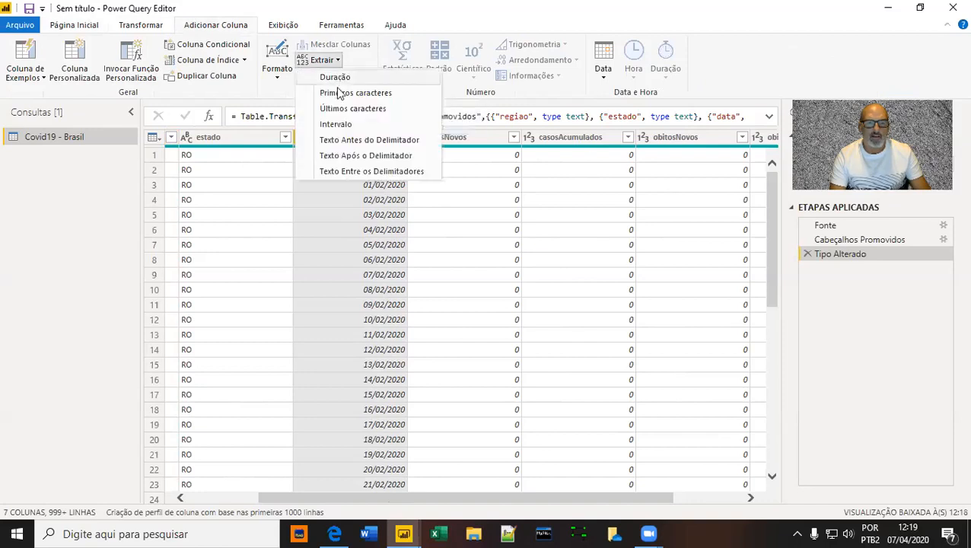
left_click(338, 96)
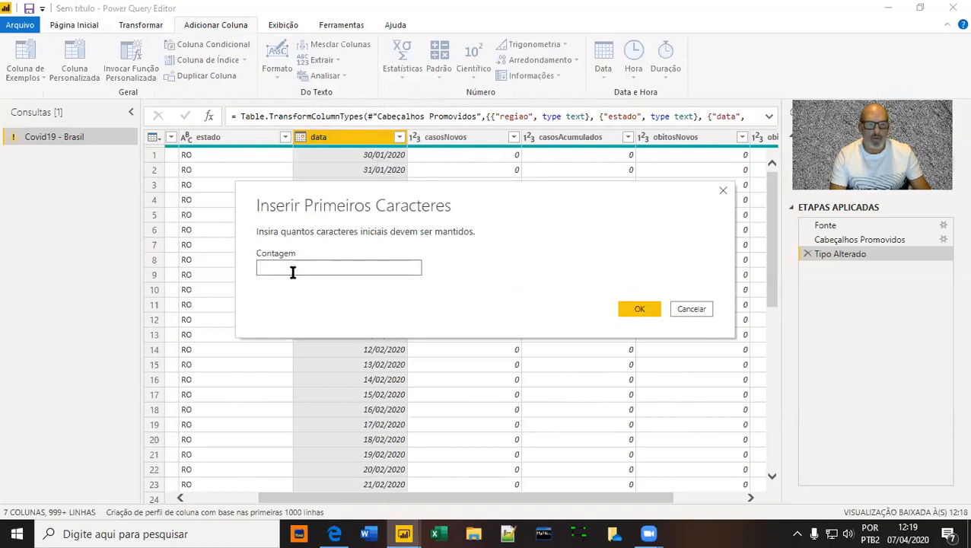
type("5")
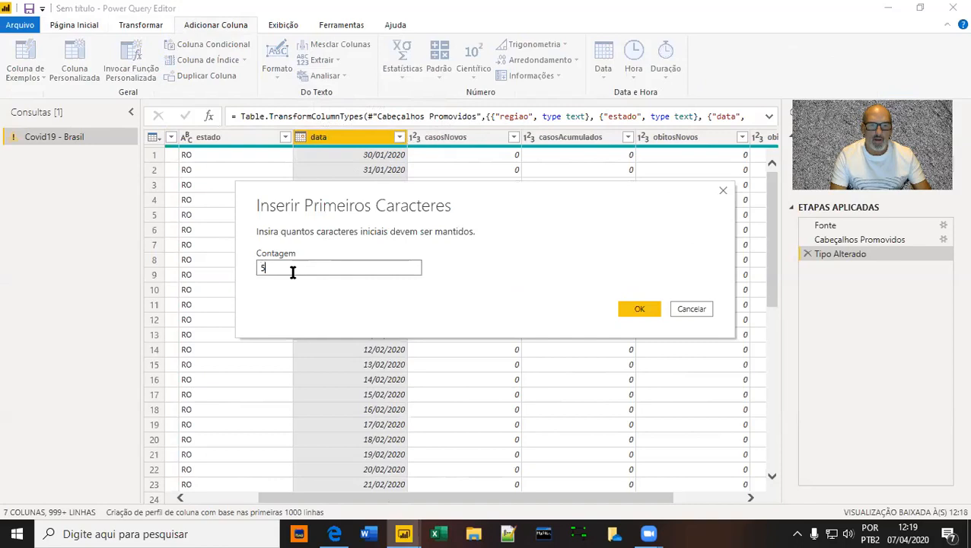
left_click(638, 313)
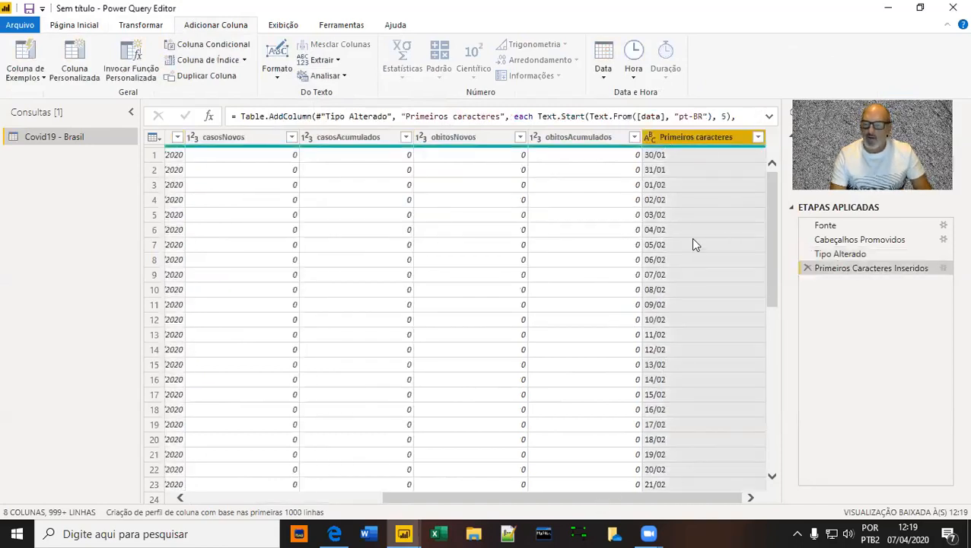
Try the Date data type on the extracted characters column and delete that type-change step
left_click(648, 138)
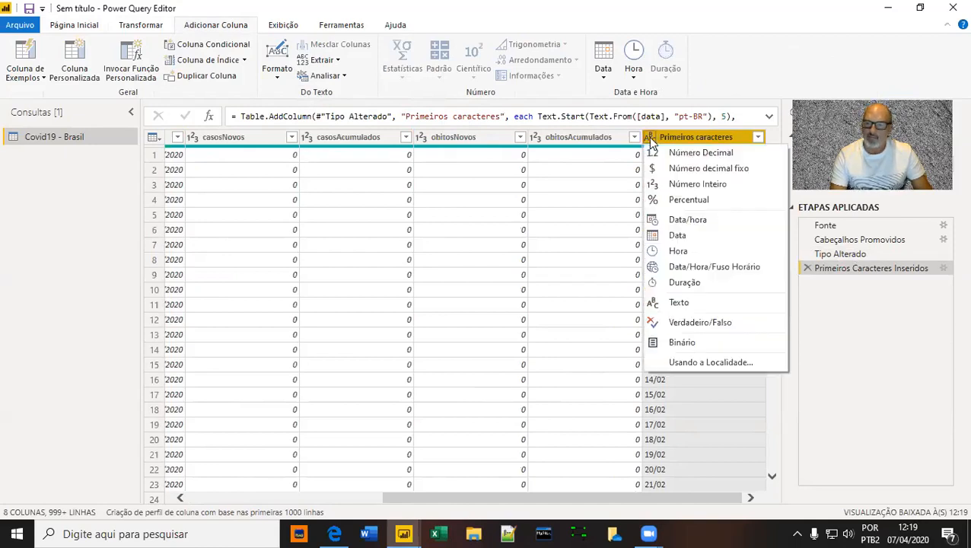
left_click(678, 236)
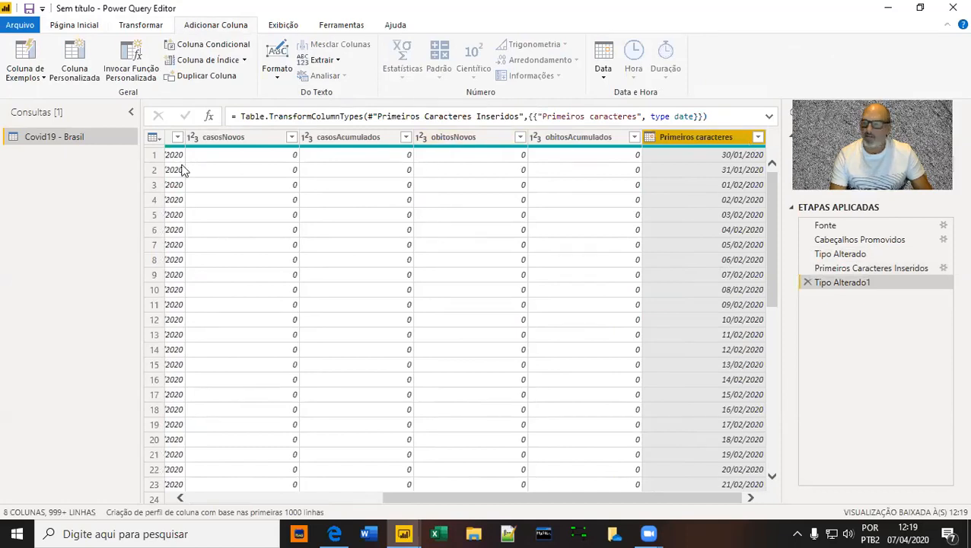
left_click(808, 282)
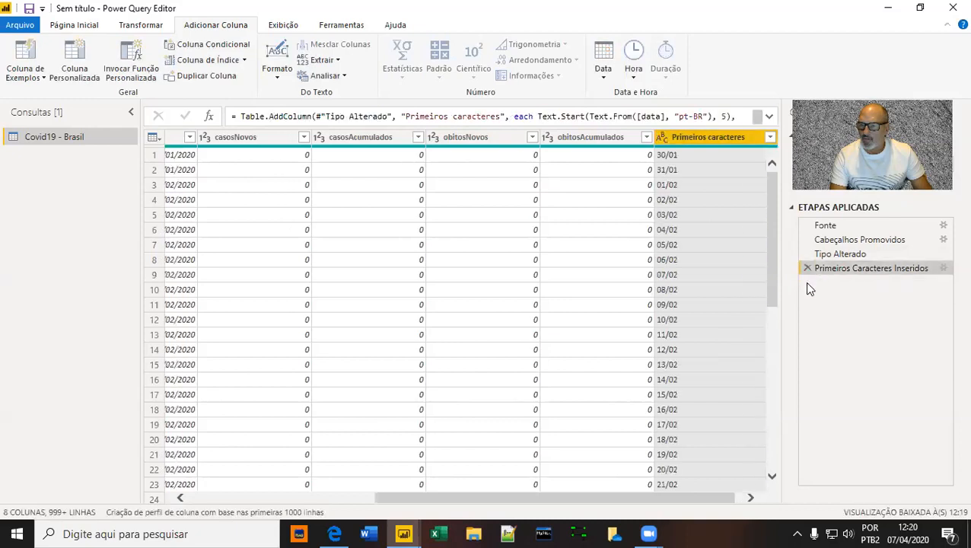
Rename the extracted characters column as Dia/Mes
double_click(696, 138)
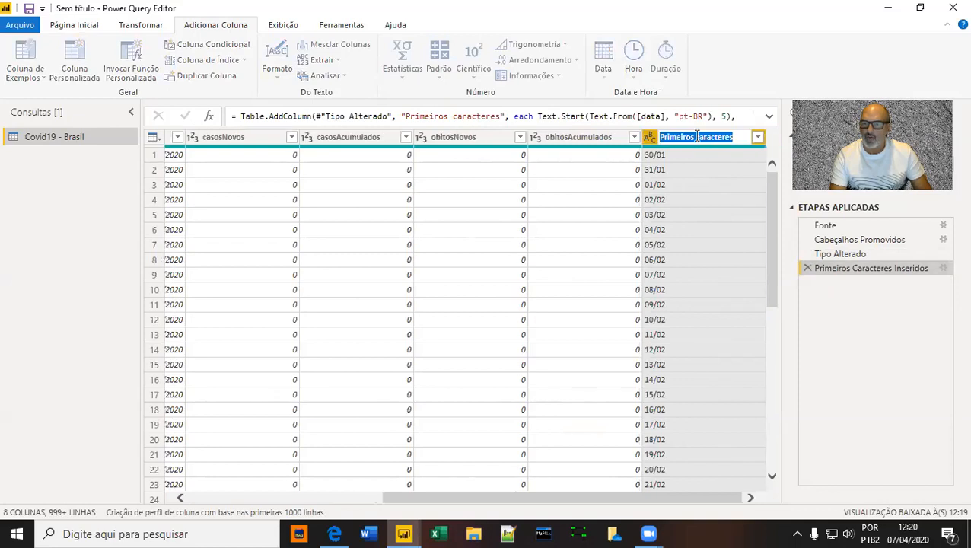
type("Dia/")
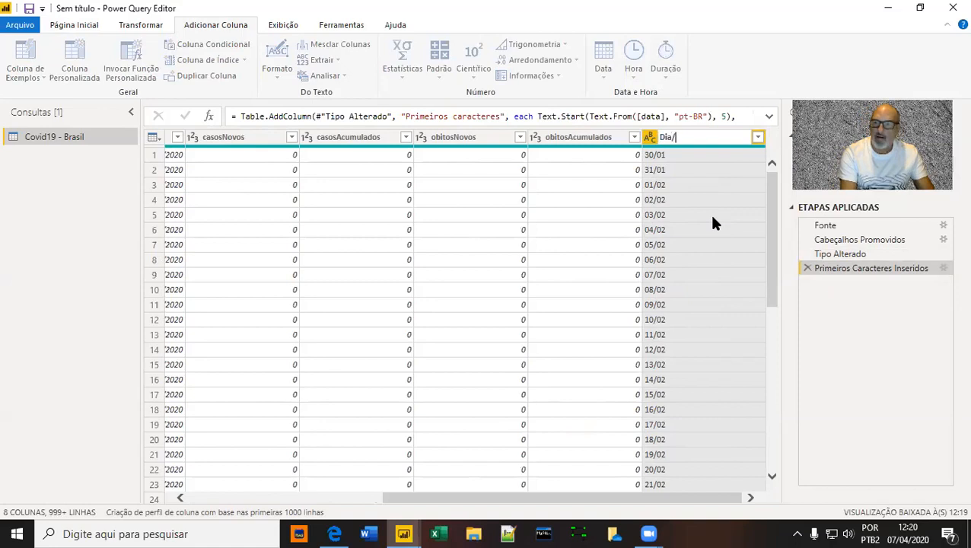
type("Mes")
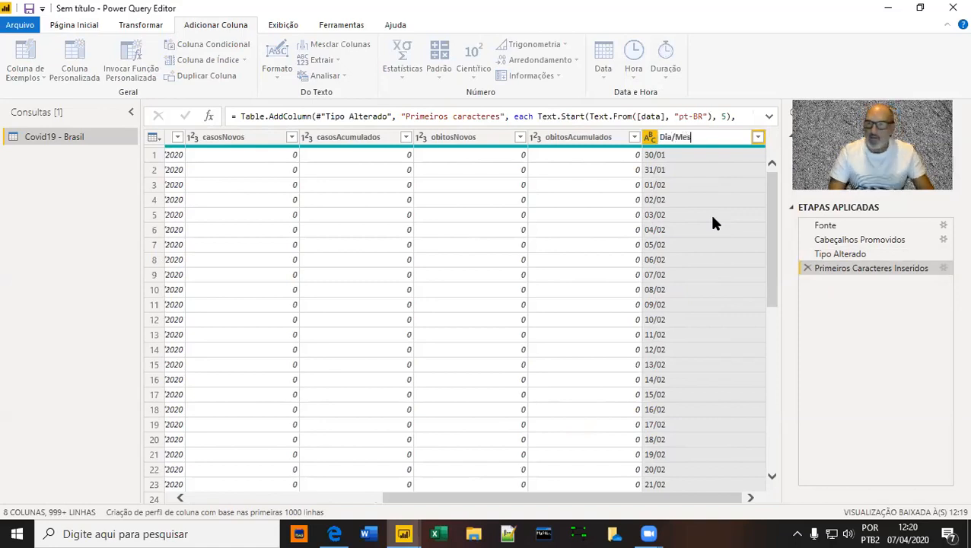
key("Return")
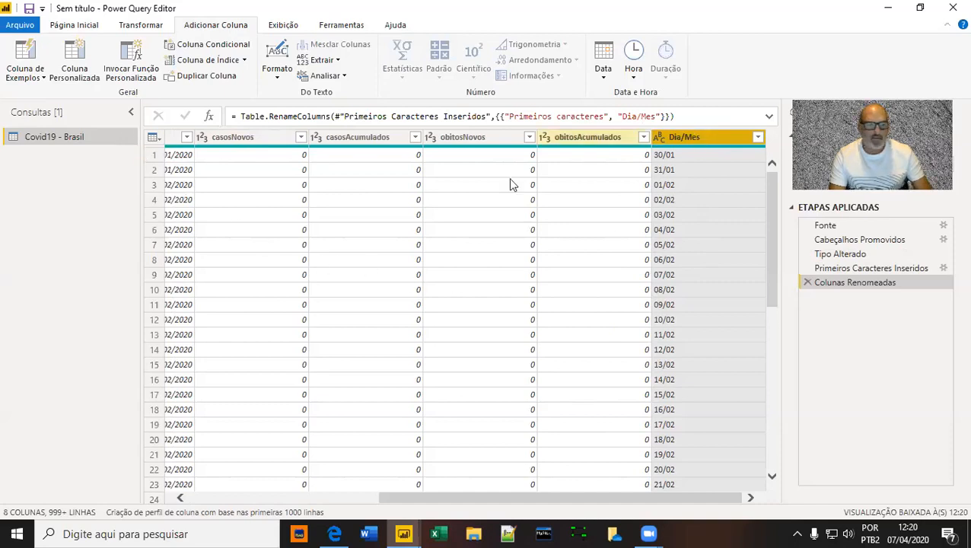
Apply the query changes to the report and close the Power Query Editor
left_click_drag(407, 499, 388, 502)
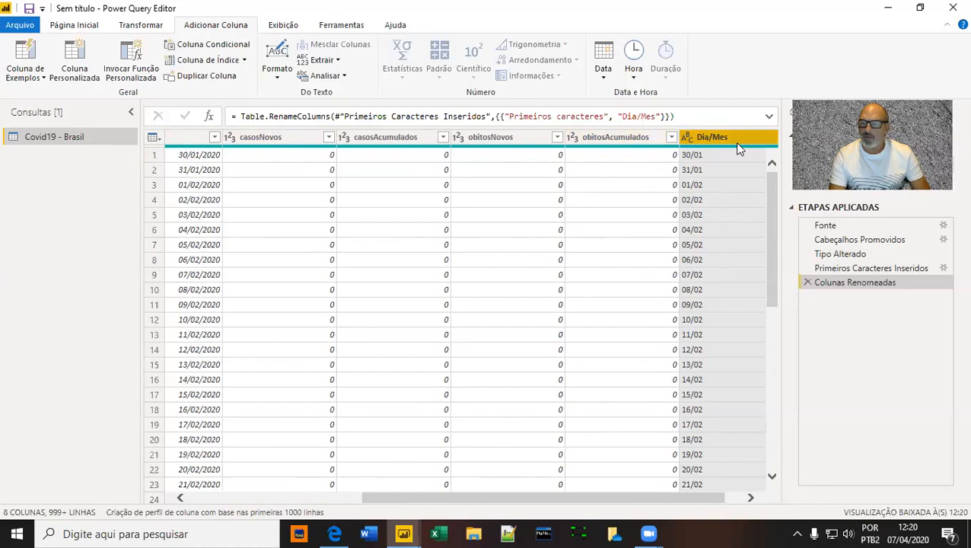
left_click(75, 25)
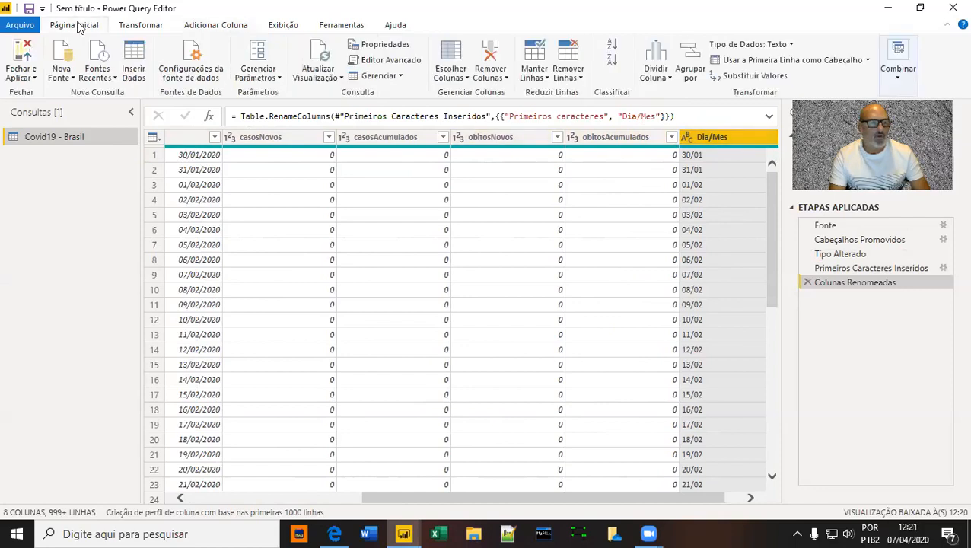
left_click(13, 58)
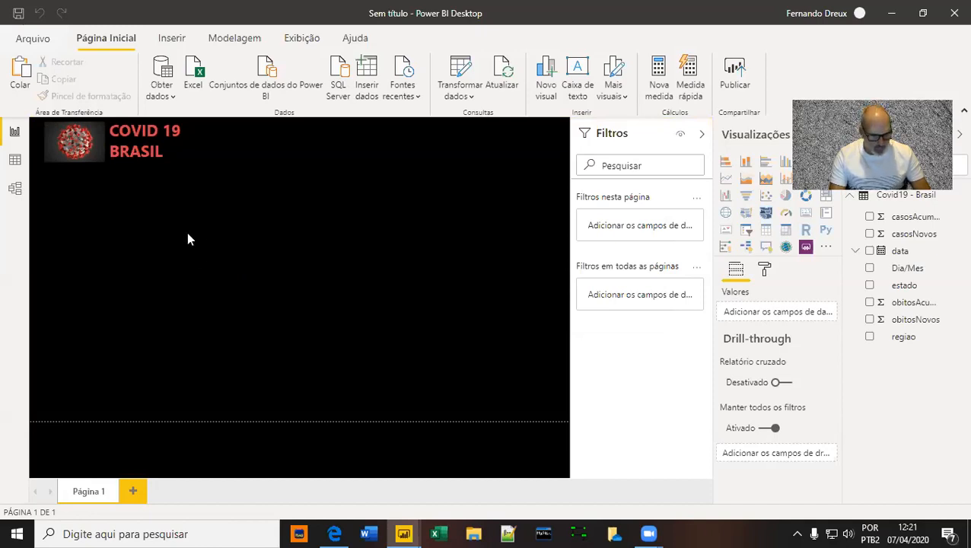
Sort the Dia/Mes column by the data column in the data view and return to the report page
left_click(15, 163)
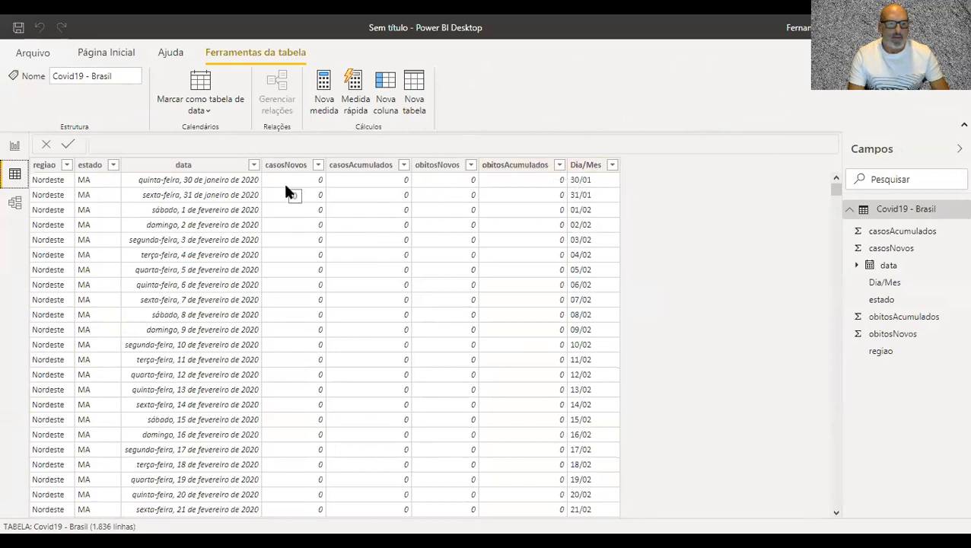
left_click(592, 167)
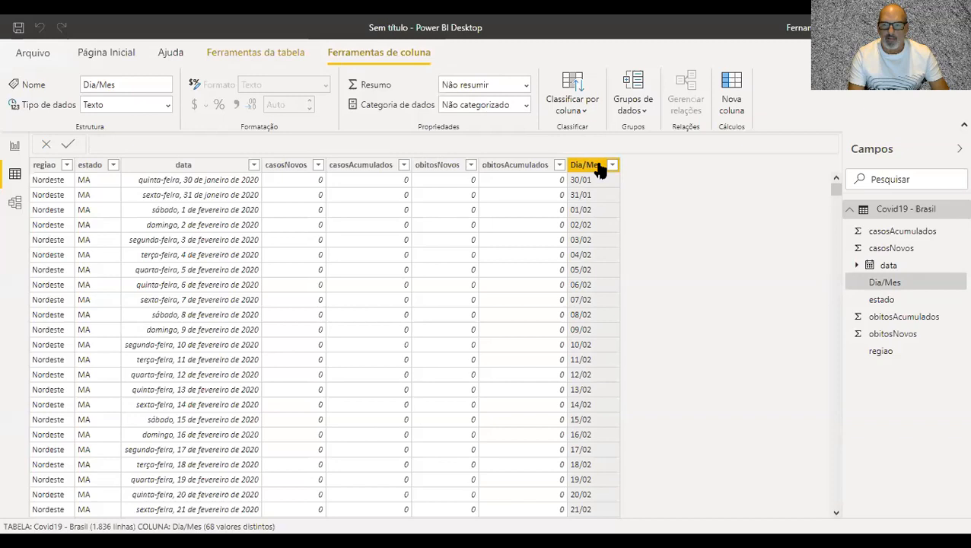
left_click(584, 112)
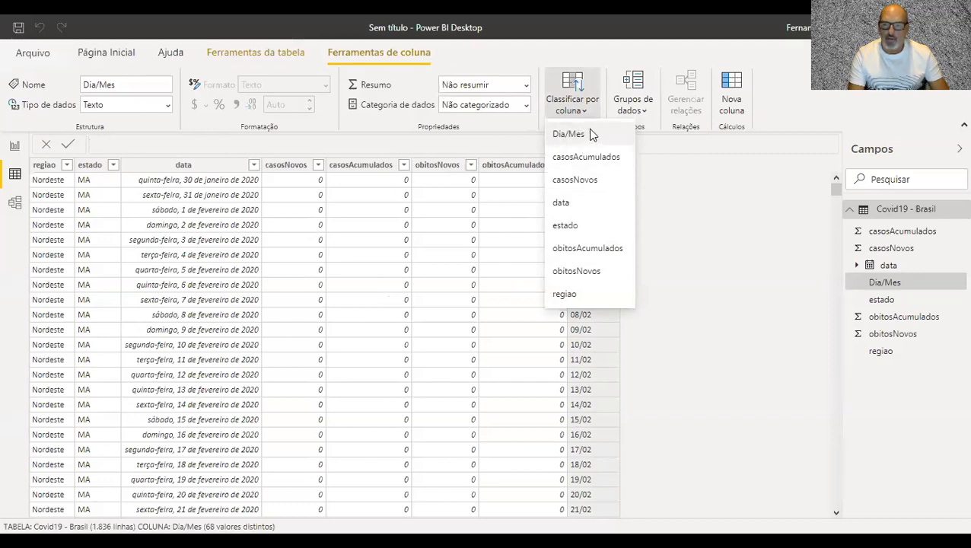
left_click(574, 207)
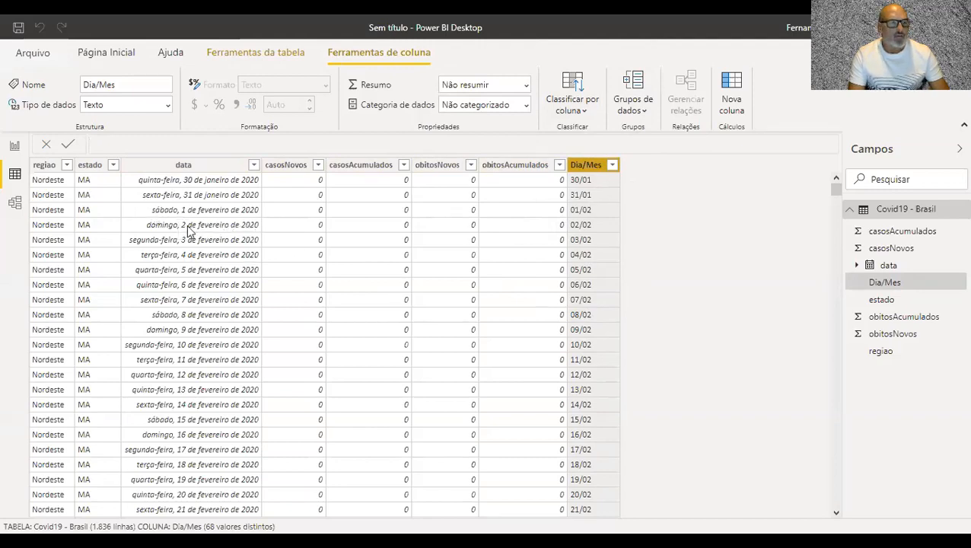
left_click(15, 147)
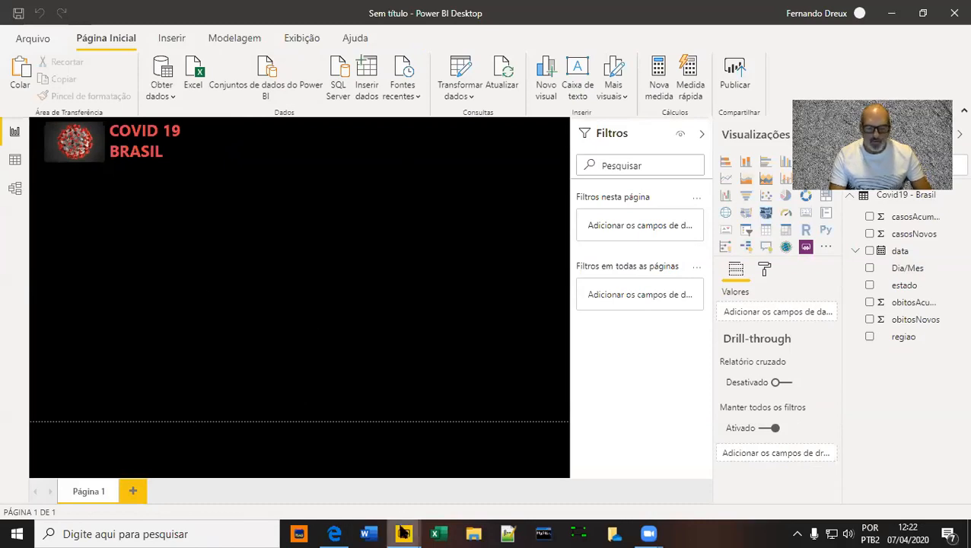
Examine the dashboard in the other open report, Covid19 - Brasil, and switch back to the untitled report
mouse_move(403, 533)
left_click(377, 499)
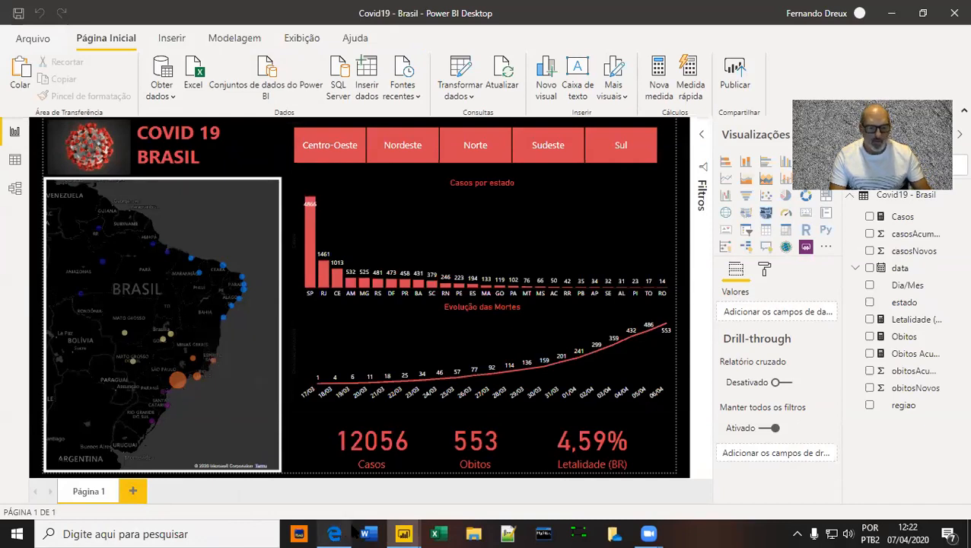
mouse_move(404, 534)
left_click(438, 491)
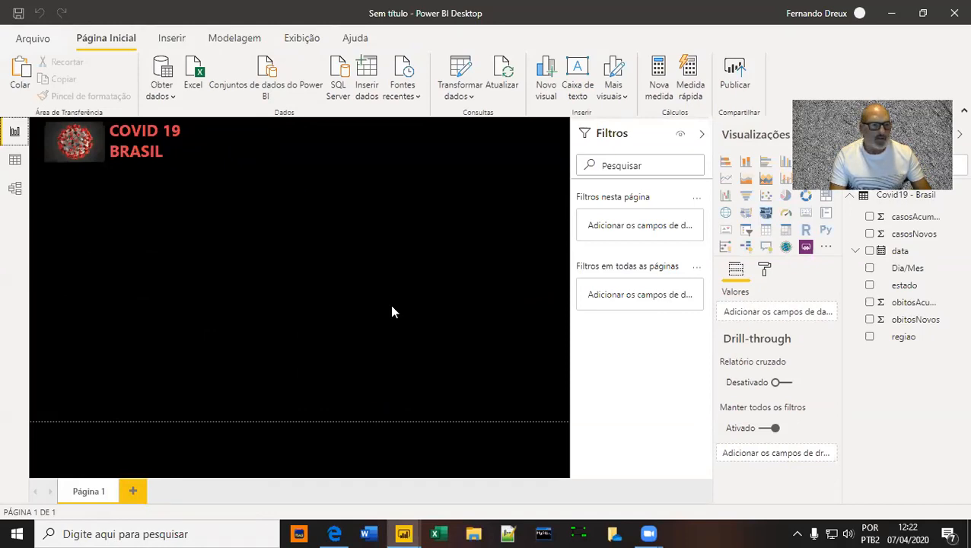
Add a map visual at the page's left edge below the COVID 19 BRASIL title and enlarge it down to the dotted guide line
left_click(169, 144)
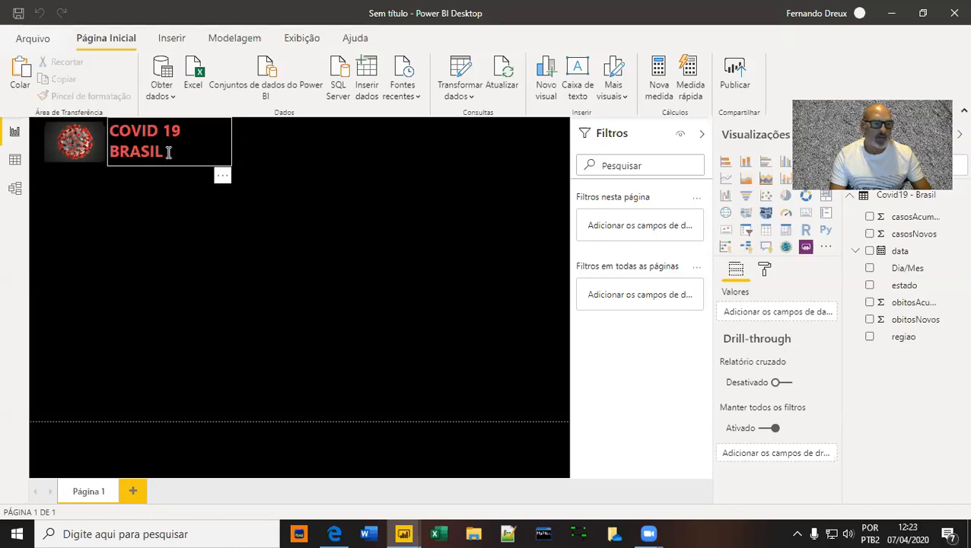
left_click(103, 156)
left_click(79, 210)
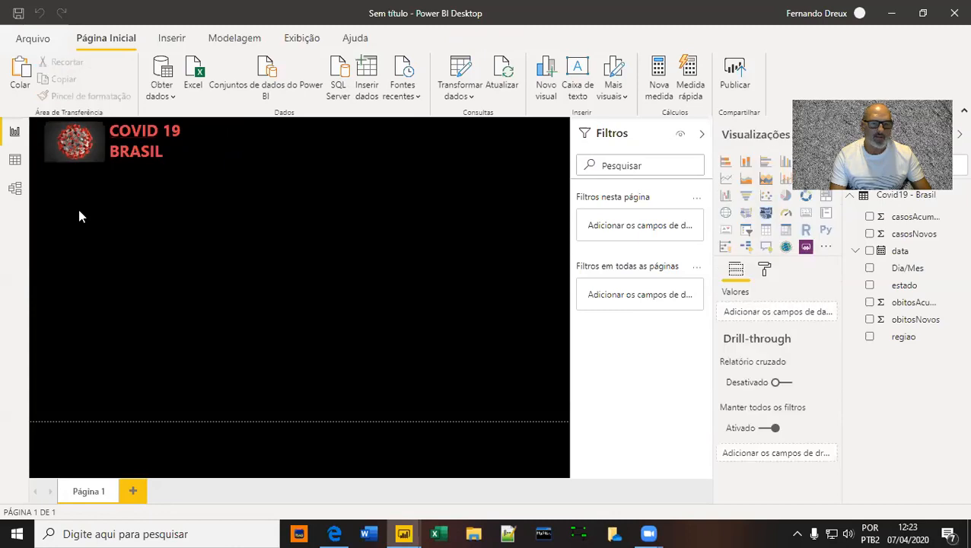
left_click(726, 215)
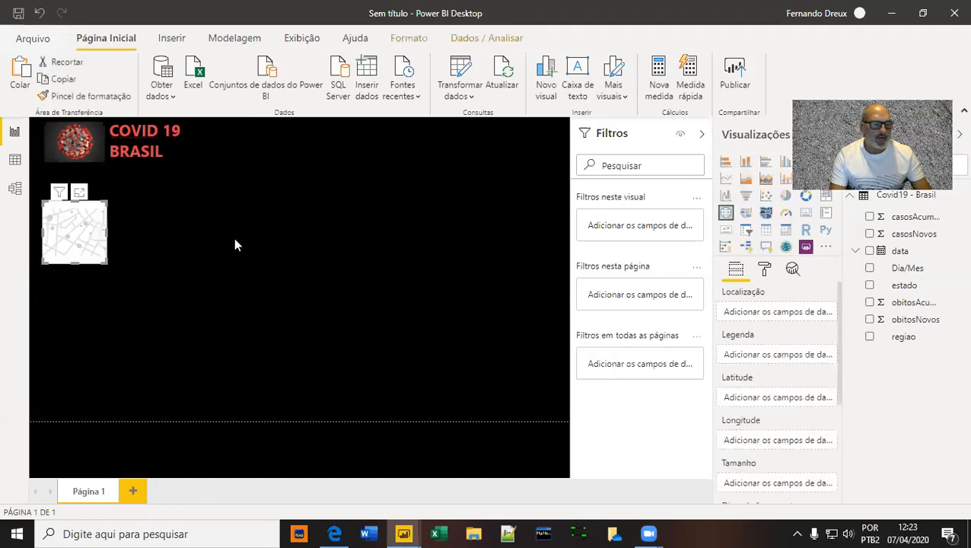
left_click_drag(106, 261, 207, 390)
left_click_drag(180, 325, 174, 297)
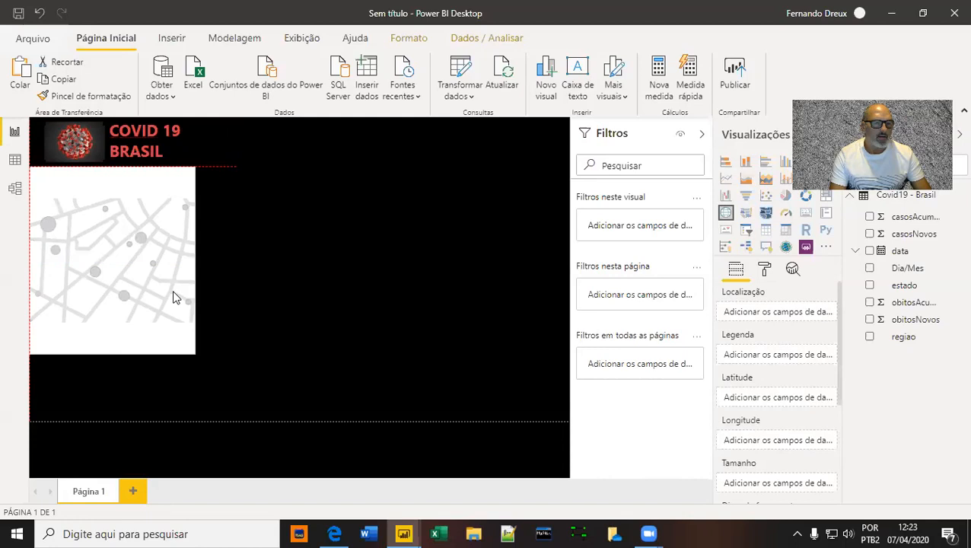
left_click_drag(195, 354, 237, 420)
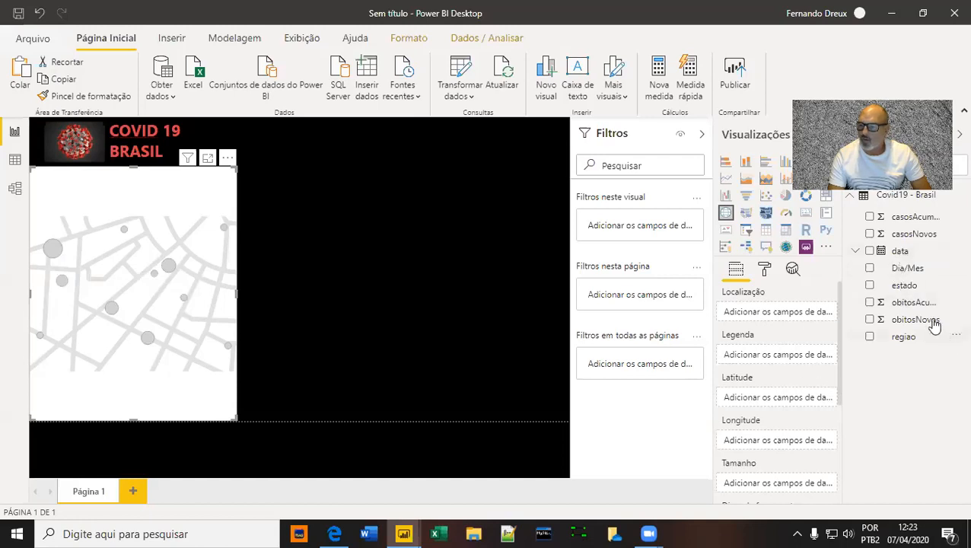
Assign estado as the map's location and regiao as its legend
left_click_drag(904, 288, 769, 319)
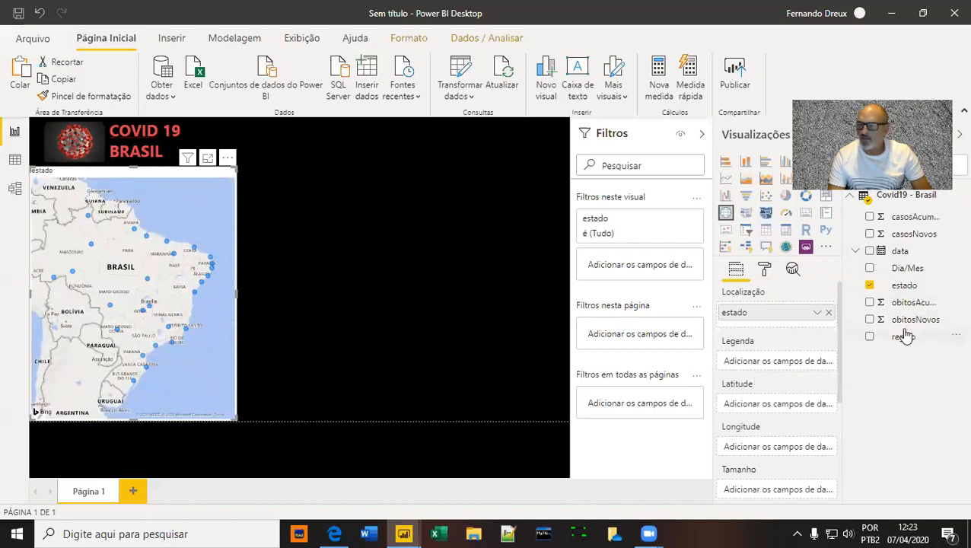
left_click_drag(897, 344, 773, 363)
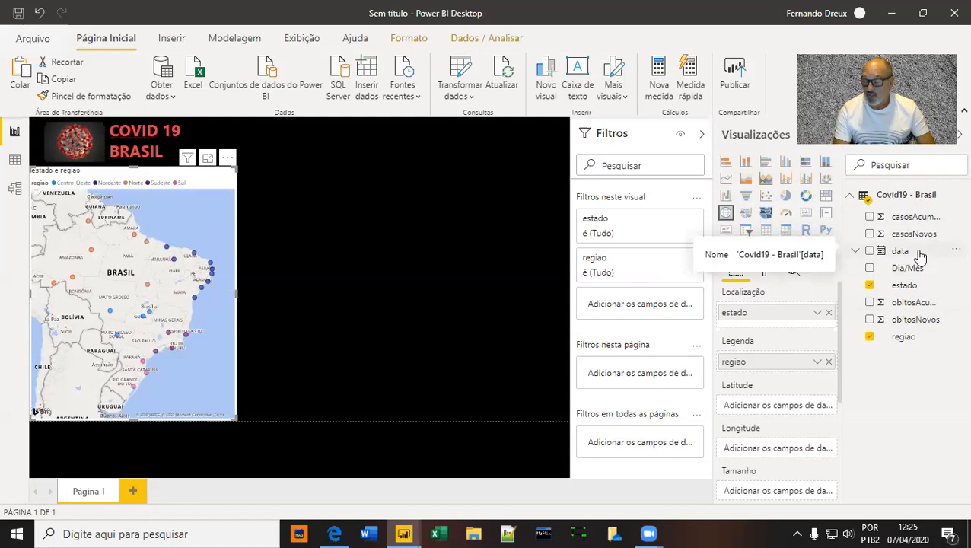
Create a measure named Casos in the Covid19 - Brasil table with the formula sum('Covid19 - Brasil'[casosNovos])
right_click(902, 200)
left_click(875, 215)
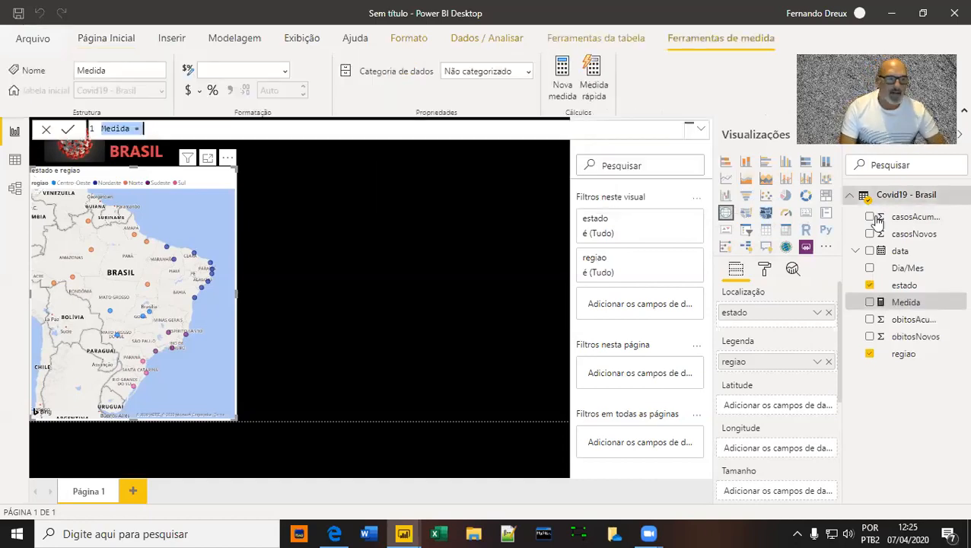
type("Cas")
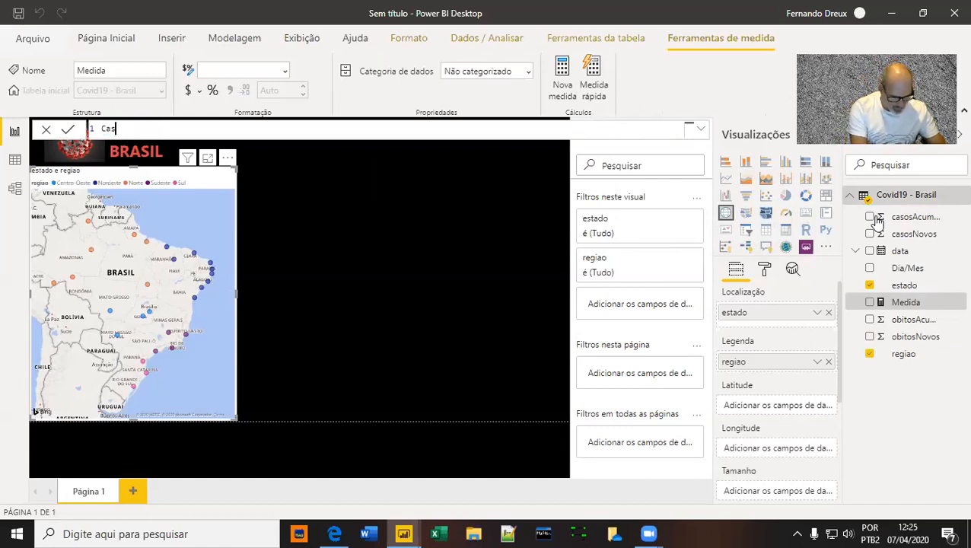
type("os ")
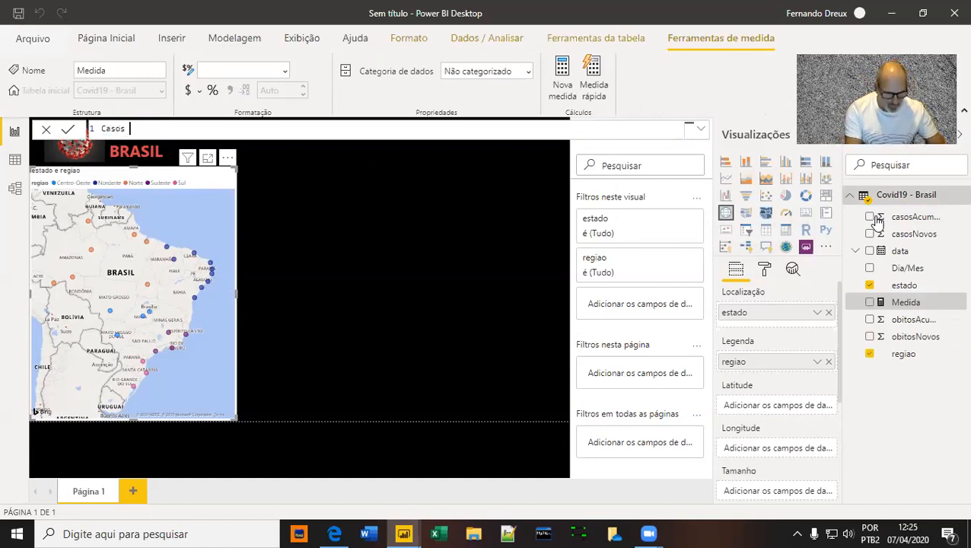
type("= su")
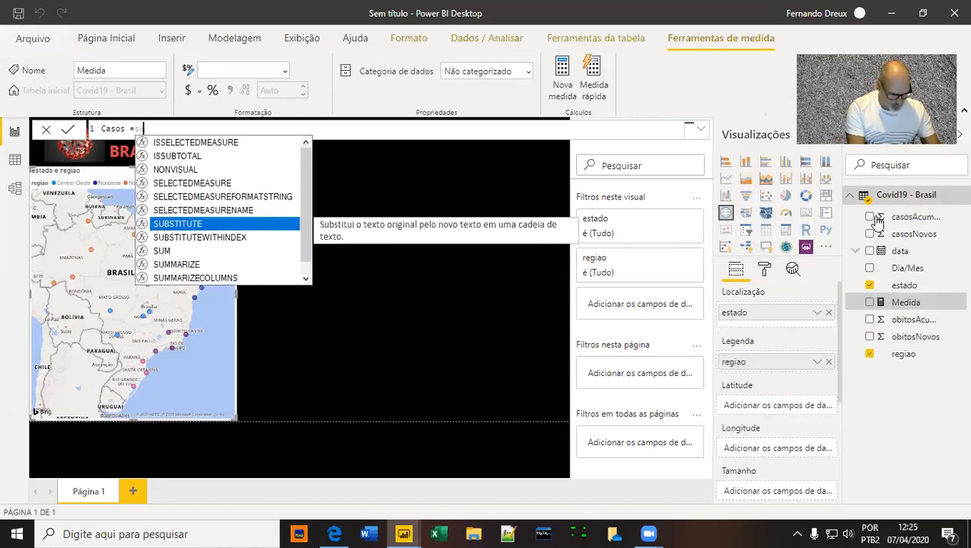
type("m")
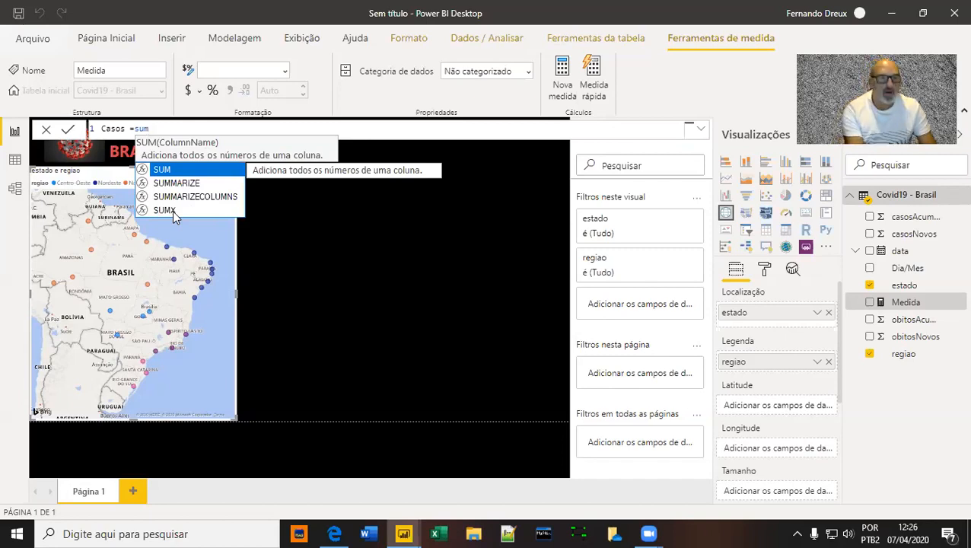
type("(")
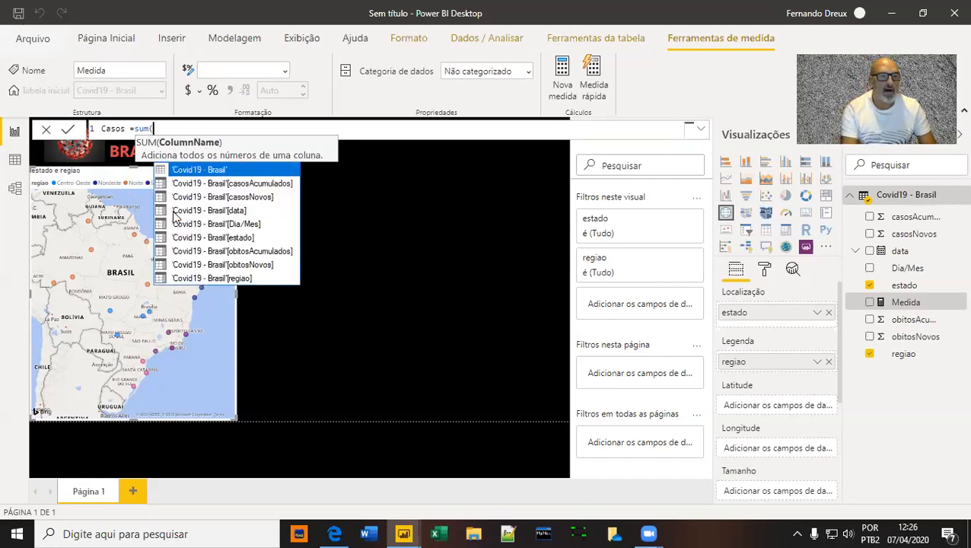
double_click(238, 196)
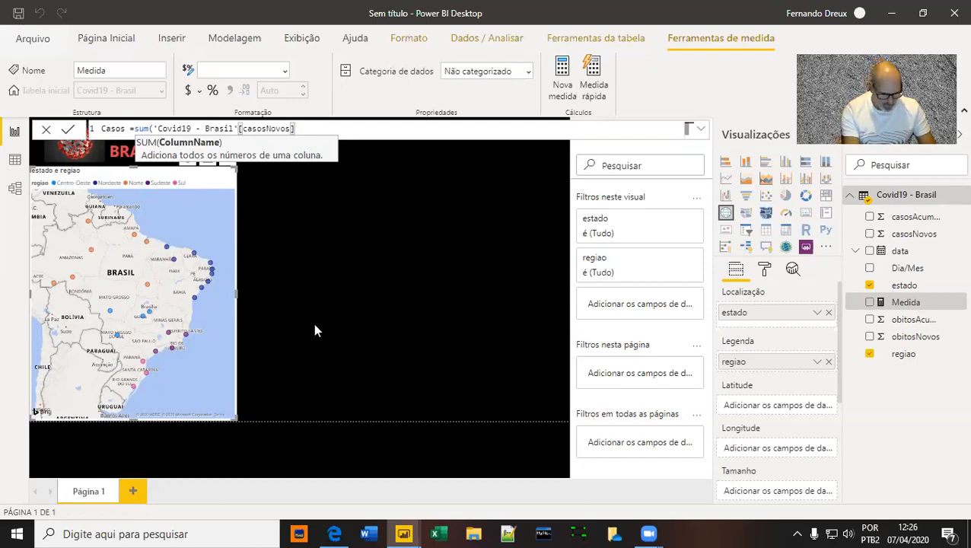
type(")")
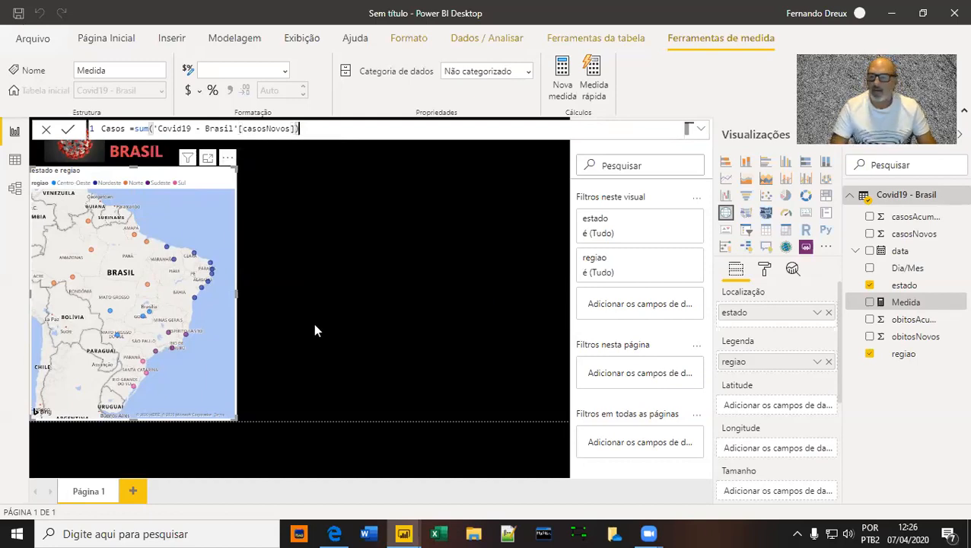
key("Return")
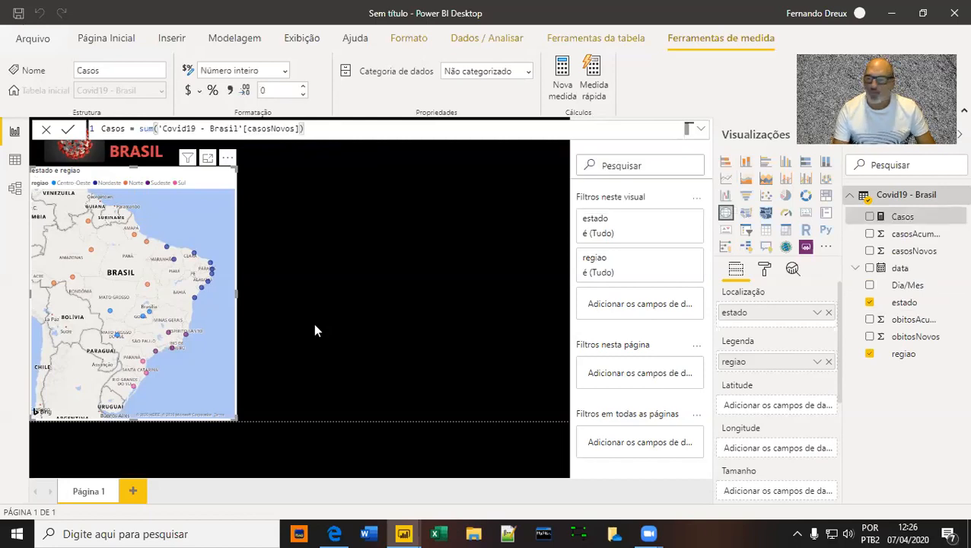
Hide the casosAcumulados, casosNovos, obitosAcumulados and obitosNovos columns of the Covid19 - Brasil table
right_click(900, 237)
left_click(779, 145)
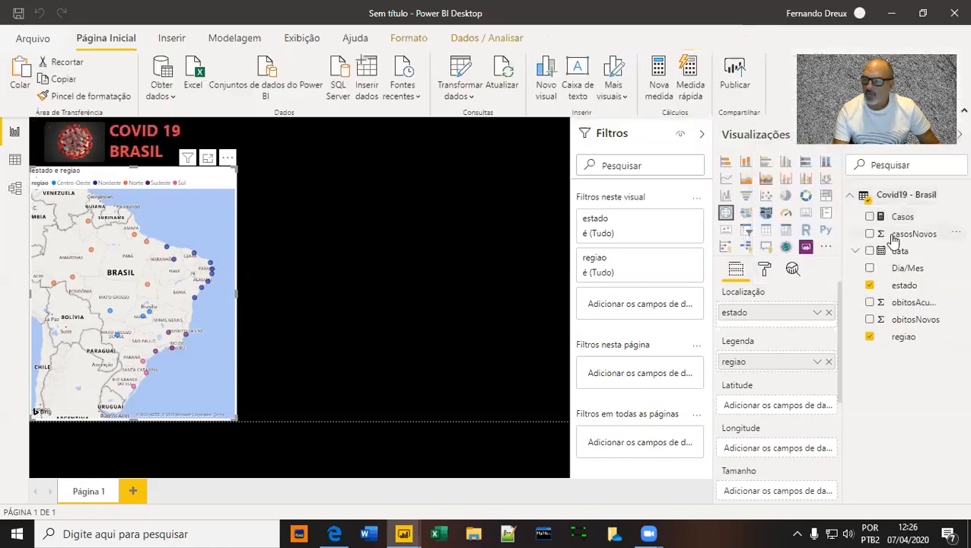
right_click(894, 239)
left_click(778, 145)
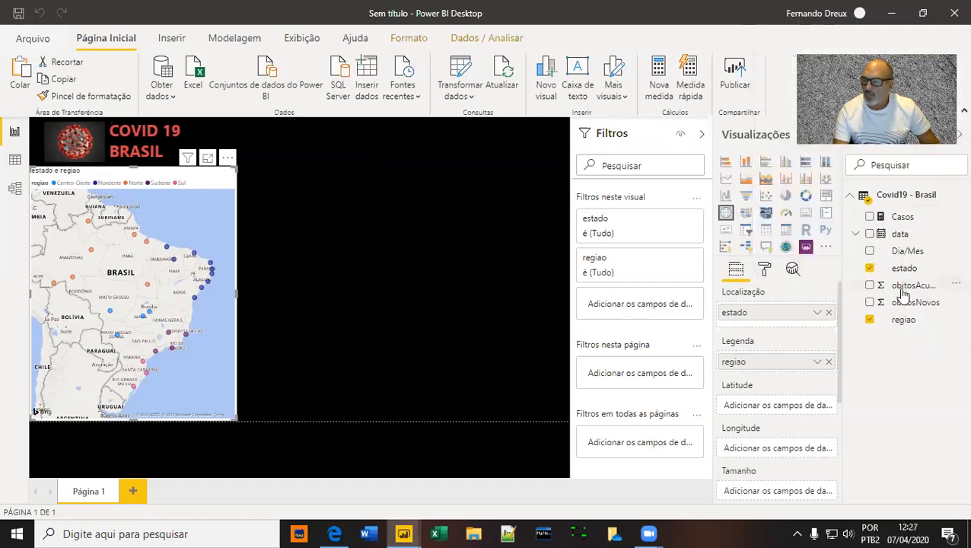
right_click(903, 294)
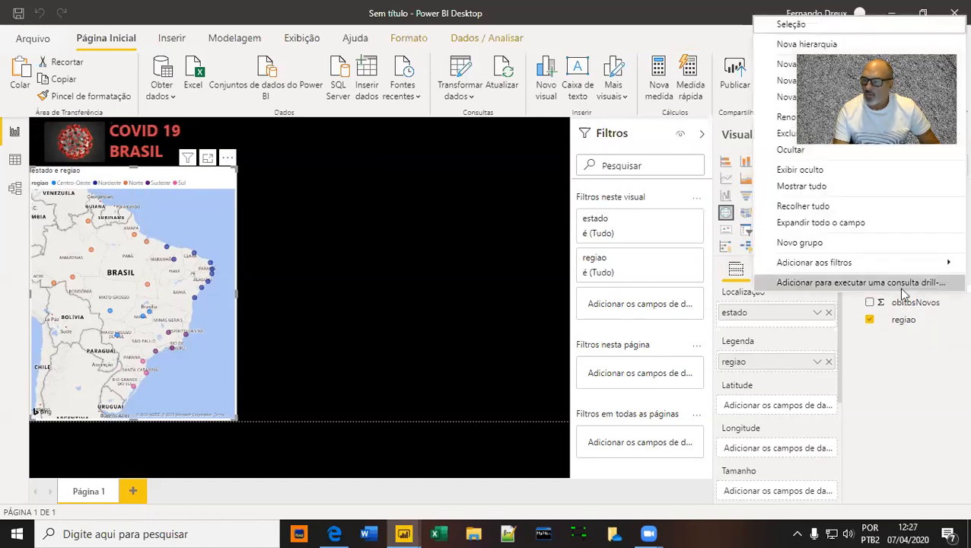
left_click(787, 153)
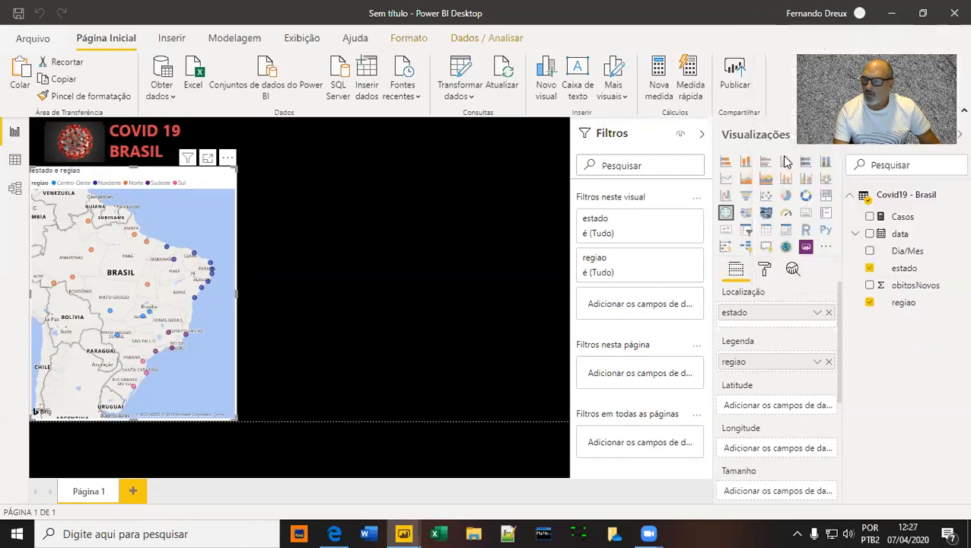
right_click(910, 290)
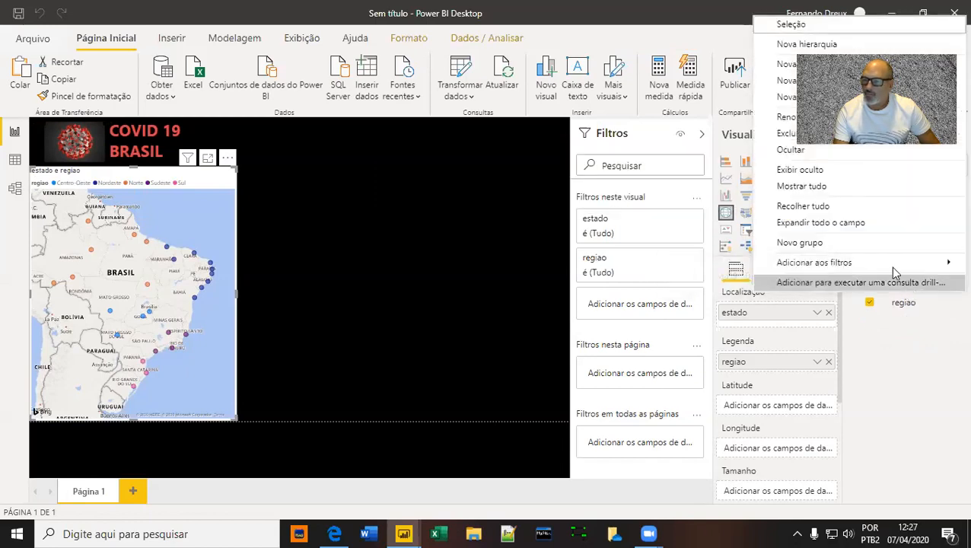
left_click(787, 152)
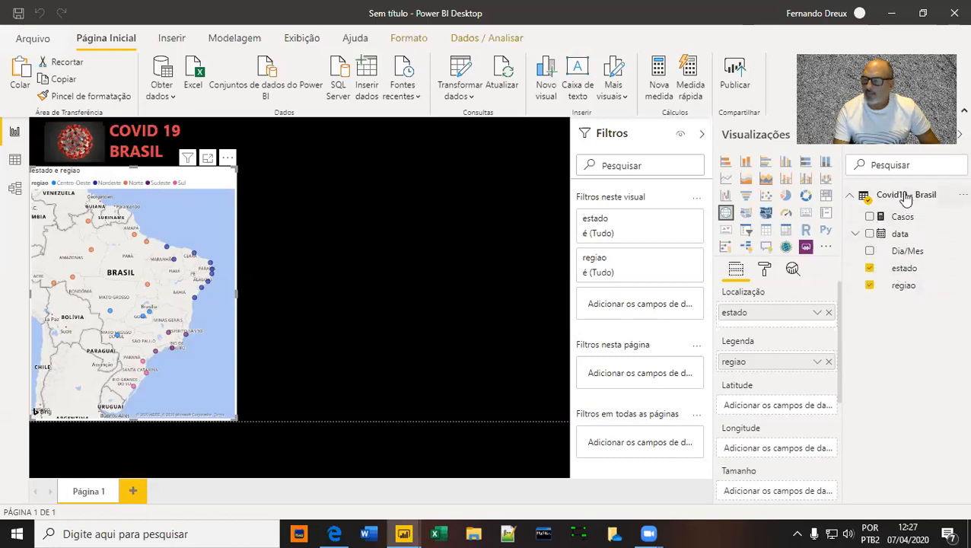
Create a measure named Obitos in the Covid19 - Brasil table with the formula SUM('Covid19 - Brasil'[obitosNovos])
mouse_move(906, 198)
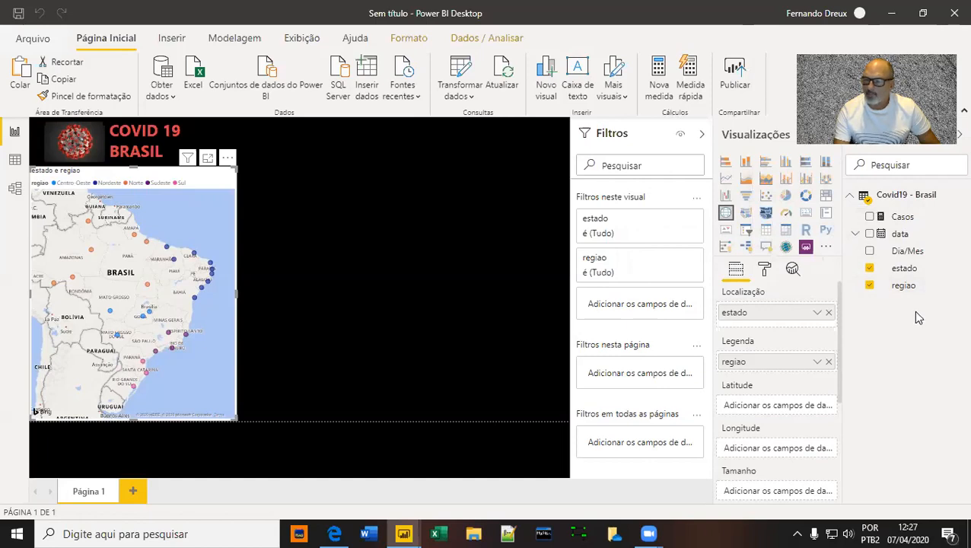
mouse_move(894, 202)
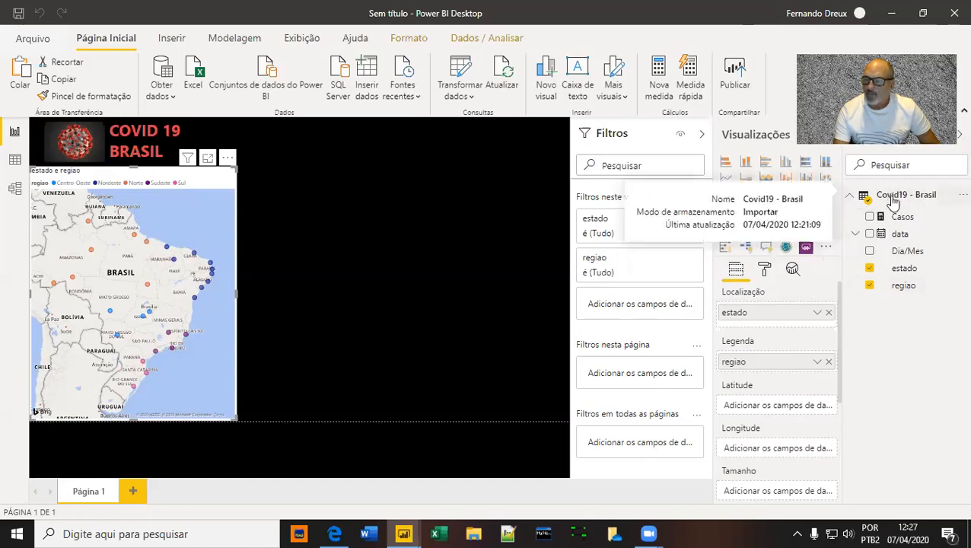
right_click(893, 202)
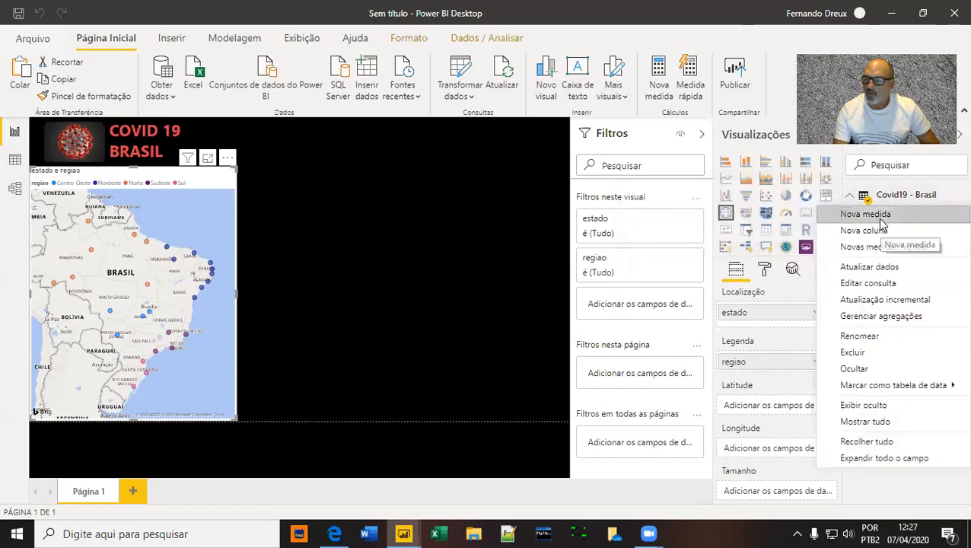
key("Escape")
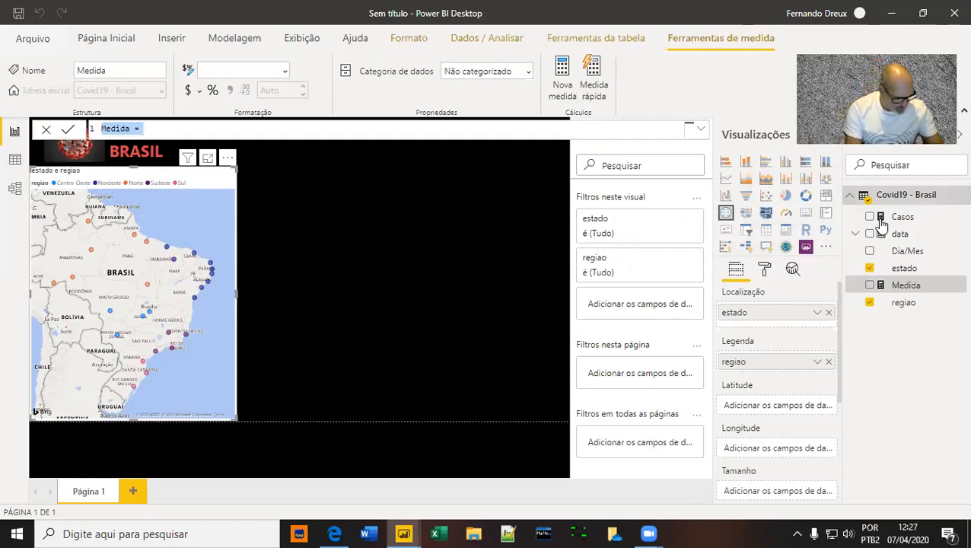
type("Obitos=")
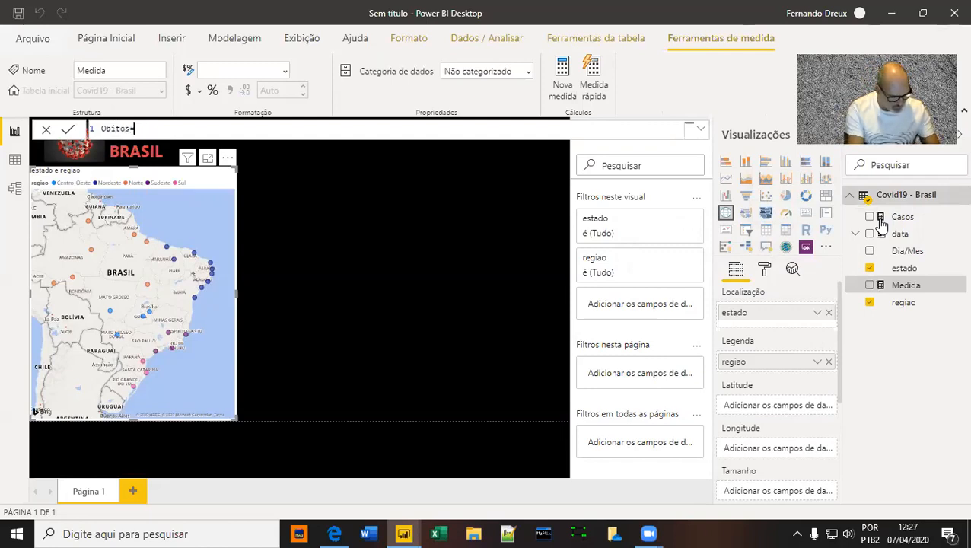
type("sum")
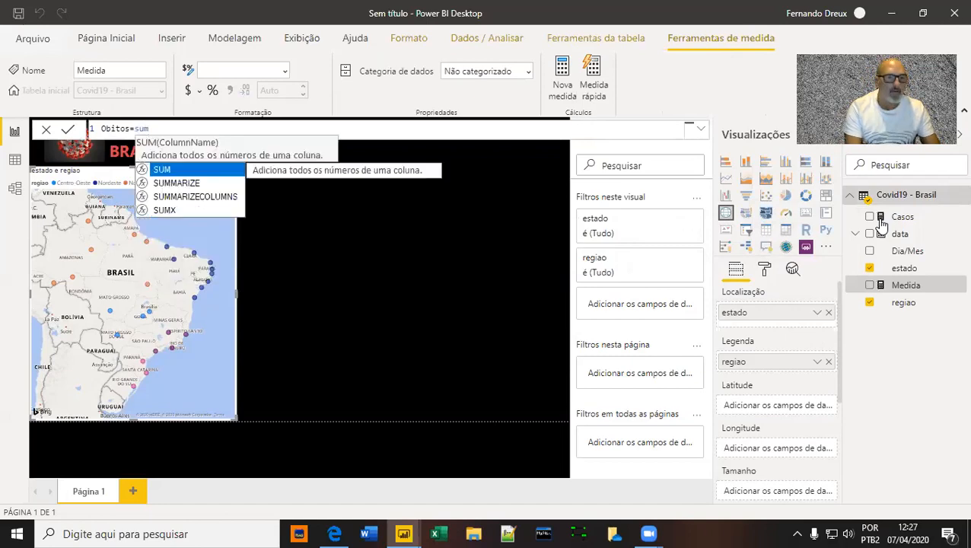
key("Tab")
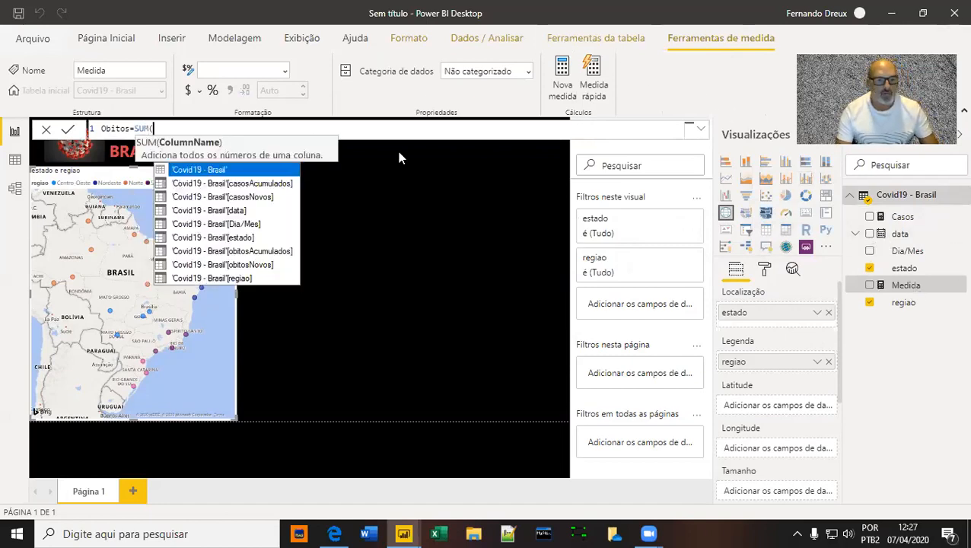
left_click(266, 267)
key("Tab")
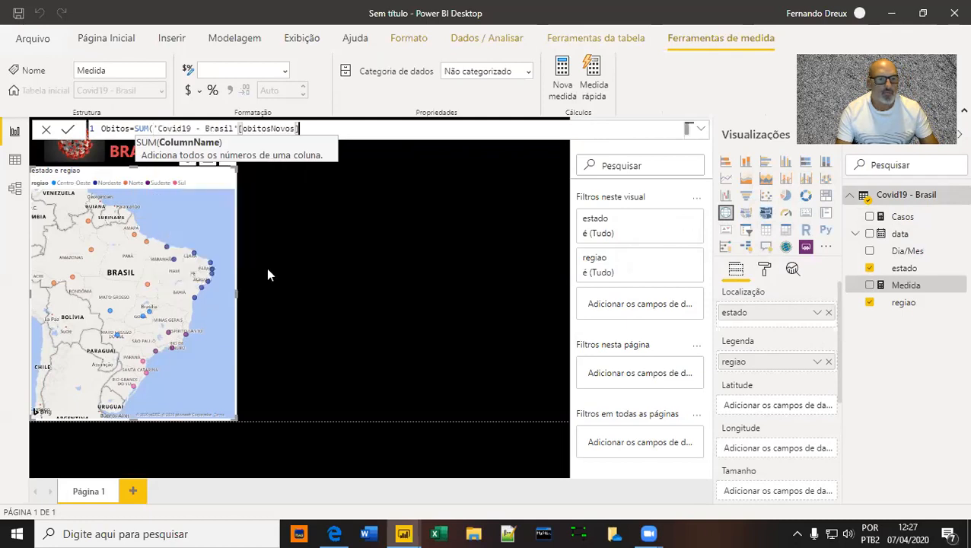
type(")")
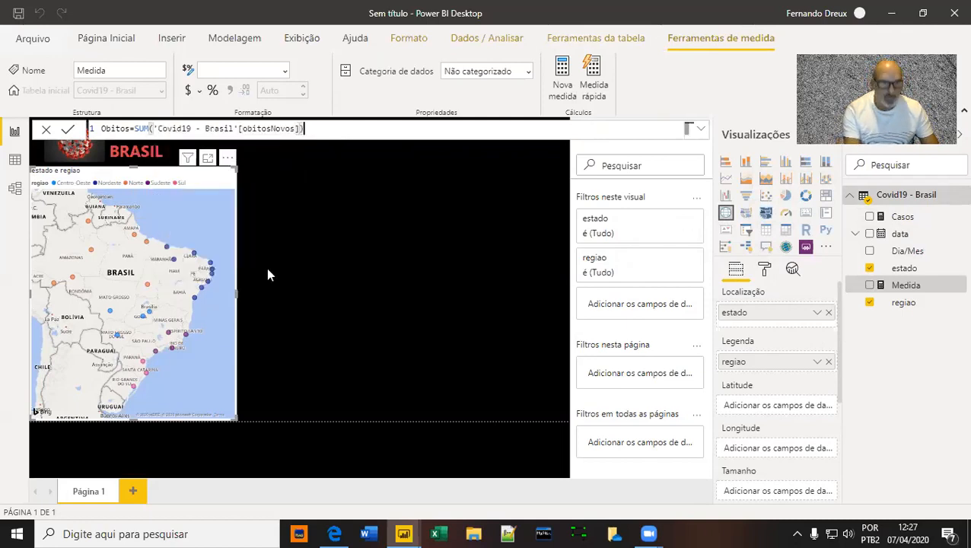
key("Return")
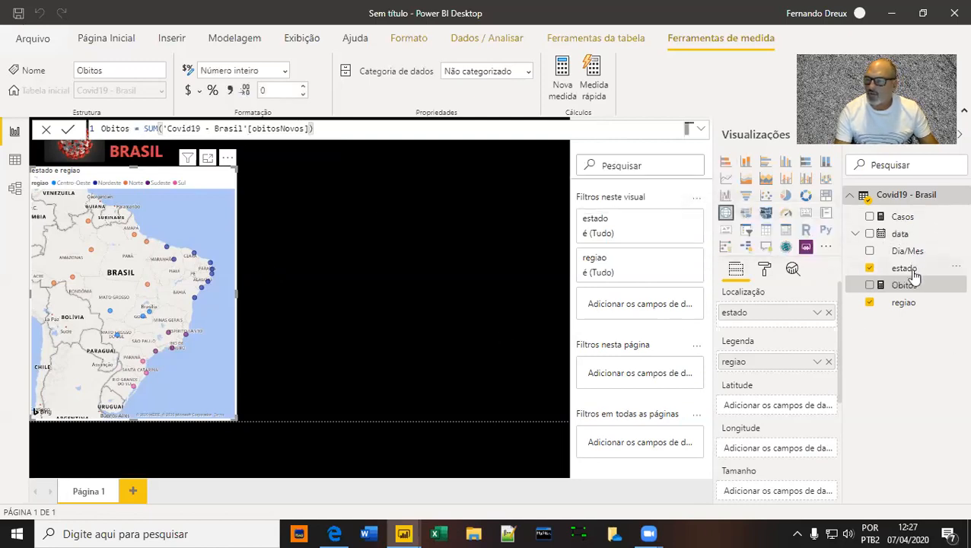
Create a measure named Obitos Acumulados in the Covid19 - Brasil table with the formula SUM('Covid19 - Brasil'[obitosAcumulados])
right_click(908, 199)
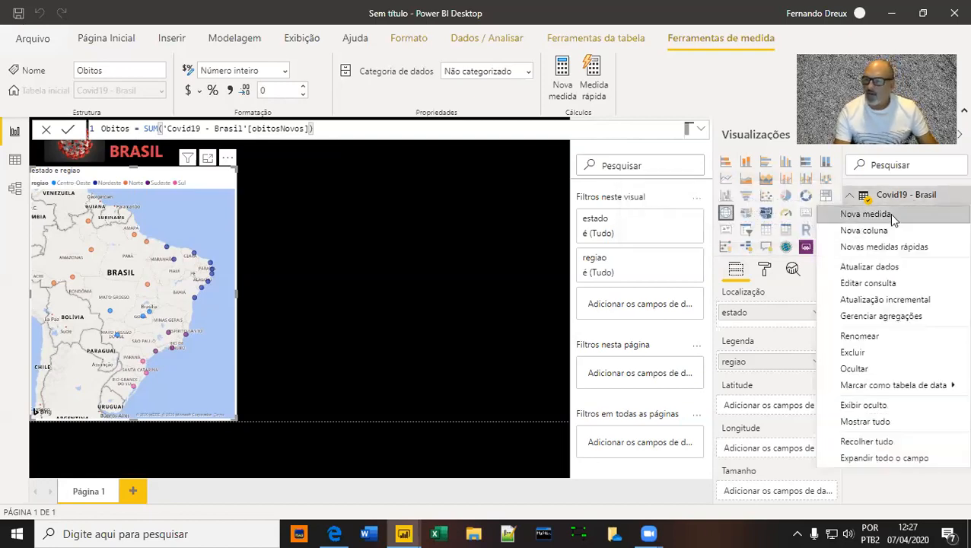
left_click(893, 216)
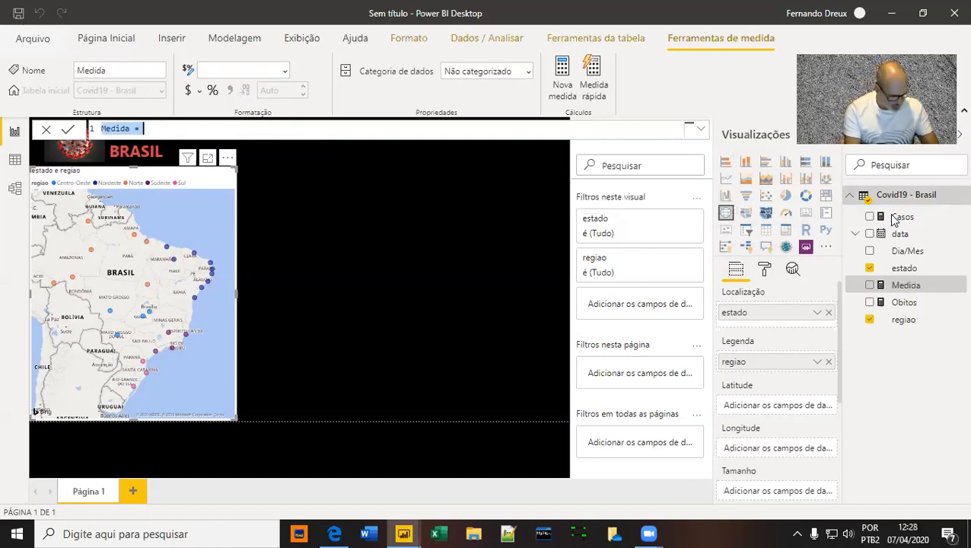
type("Obitos Acumu")
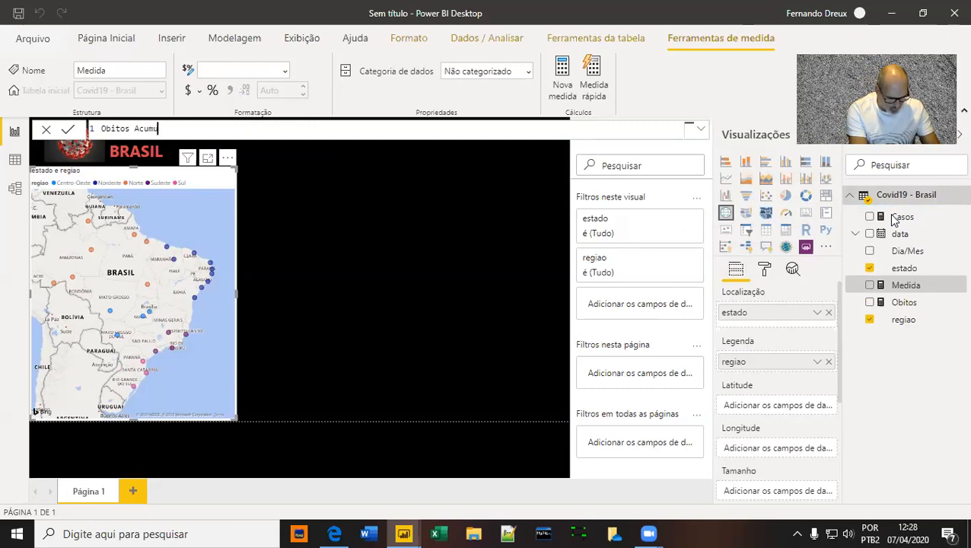
type("lados= ")
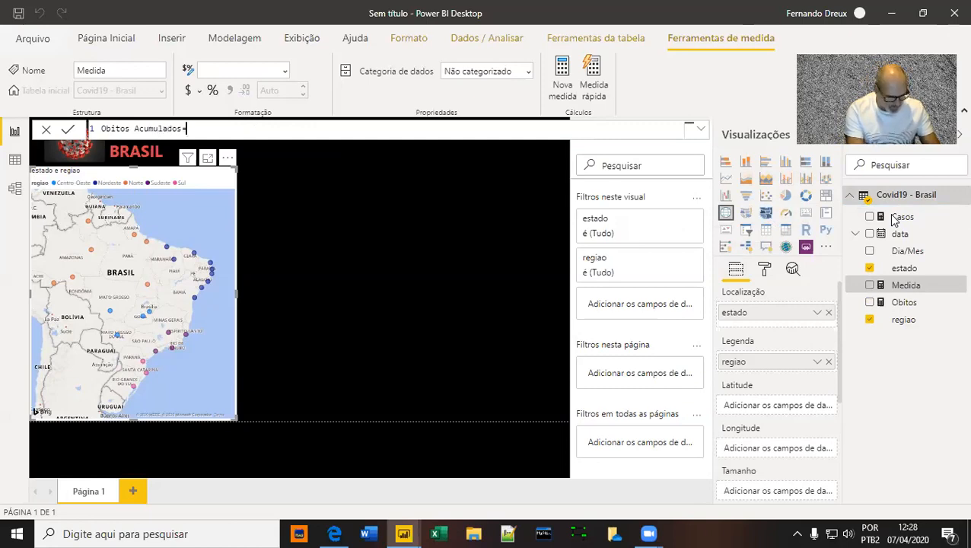
type("sum")
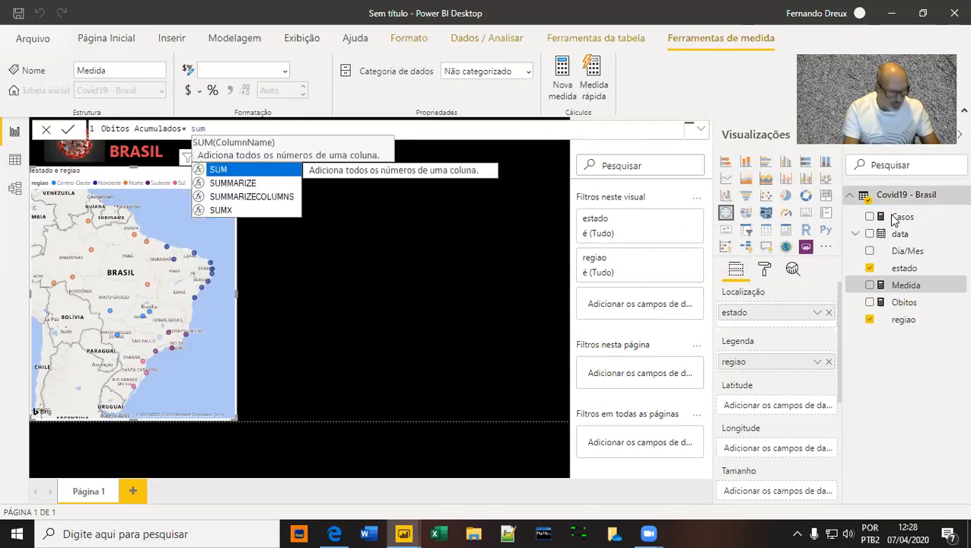
key("Tab")
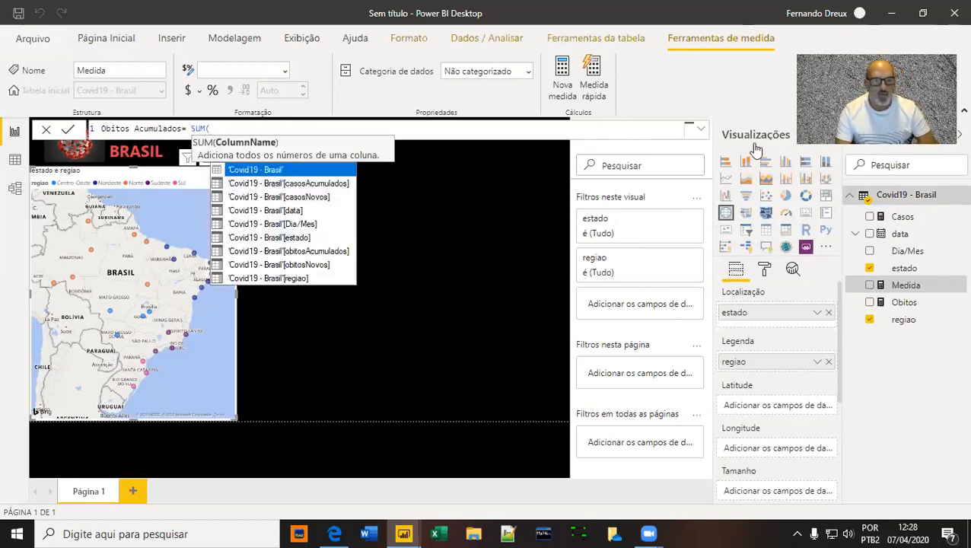
left_click(314, 252)
key("Tab")
type(")")
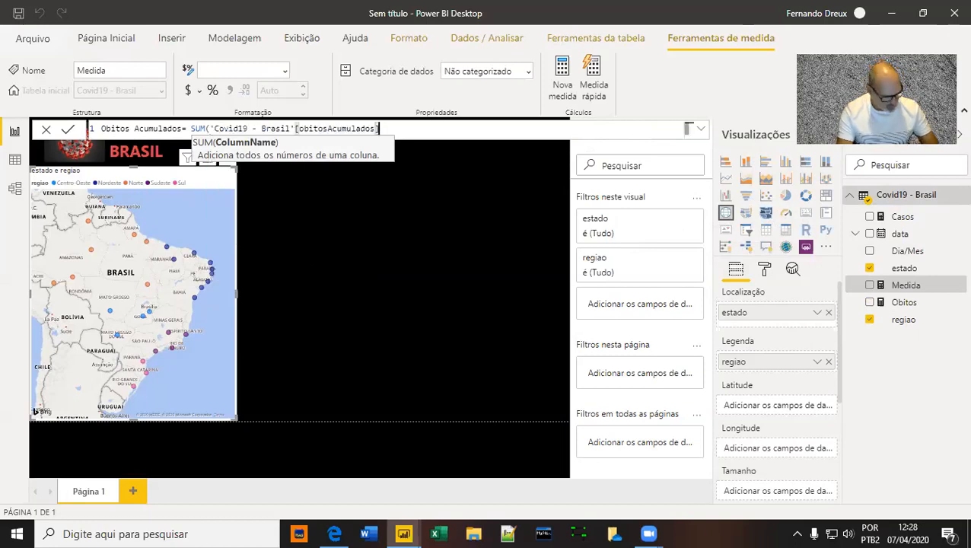
type(")")
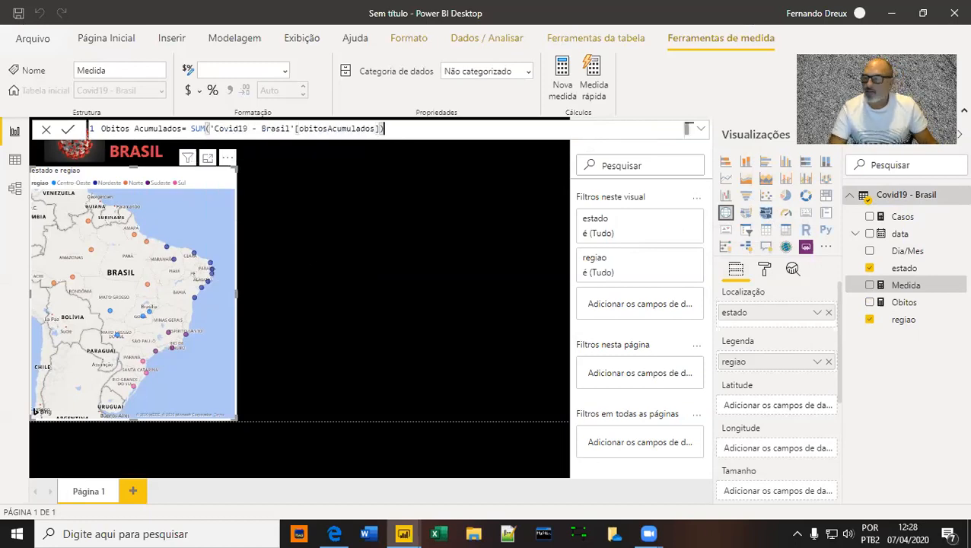
key("Return")
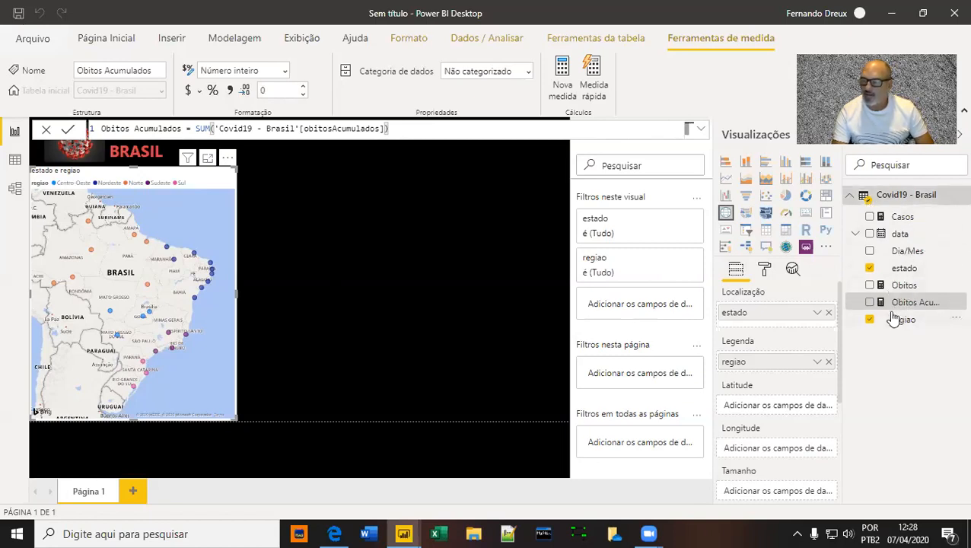
Create a measure named Letalidade in the Covid19 - Brasil table with the formula DIVIDE([Obitos];[Casos];0)
right_click(898, 200)
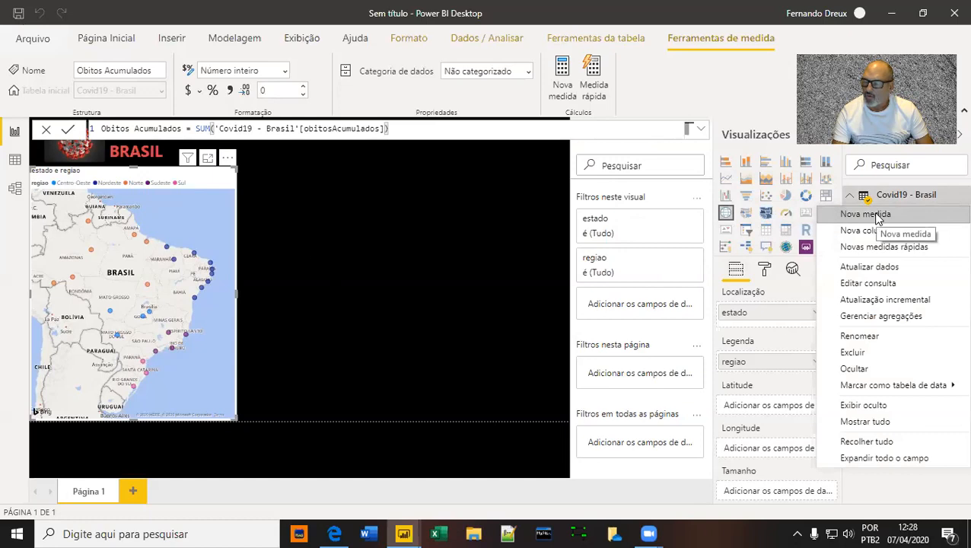
left_click(877, 215)
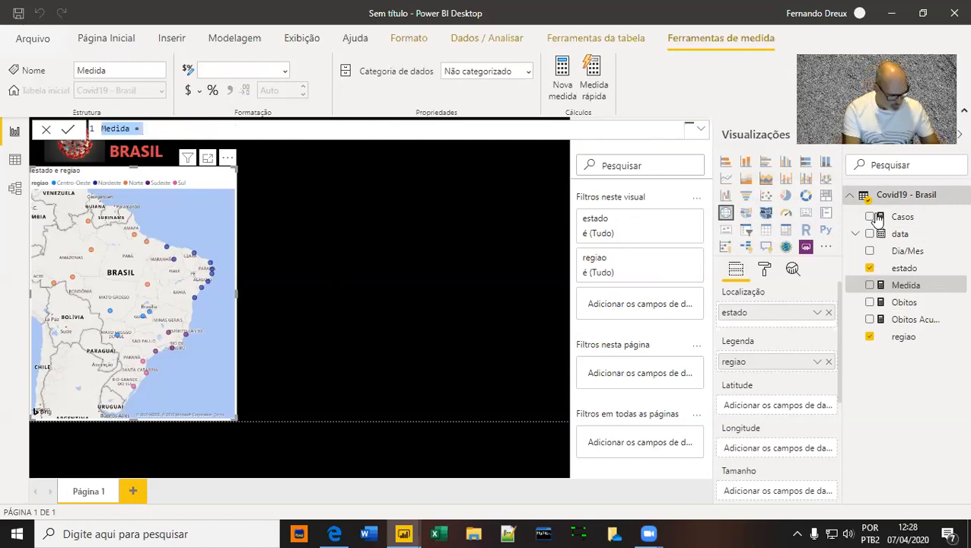
type("Leta")
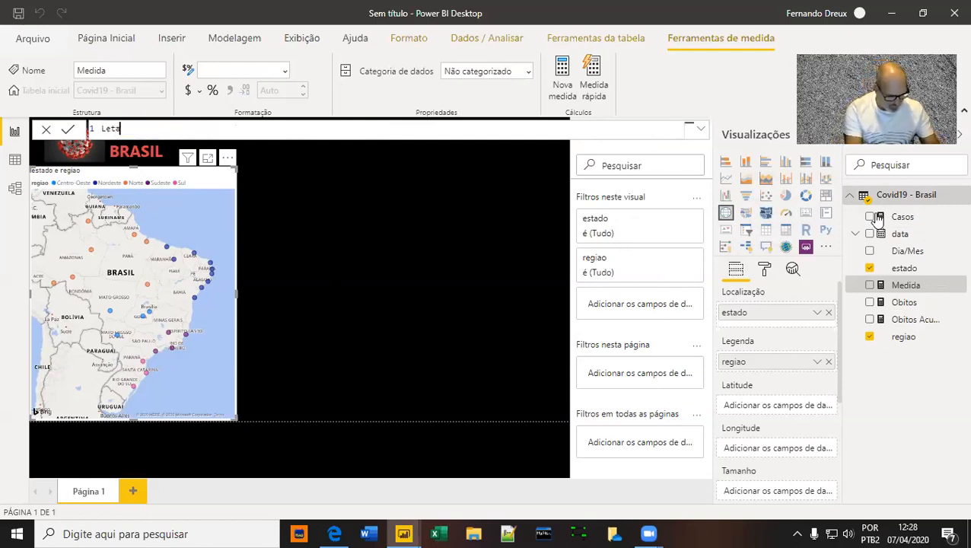
type("lidade")
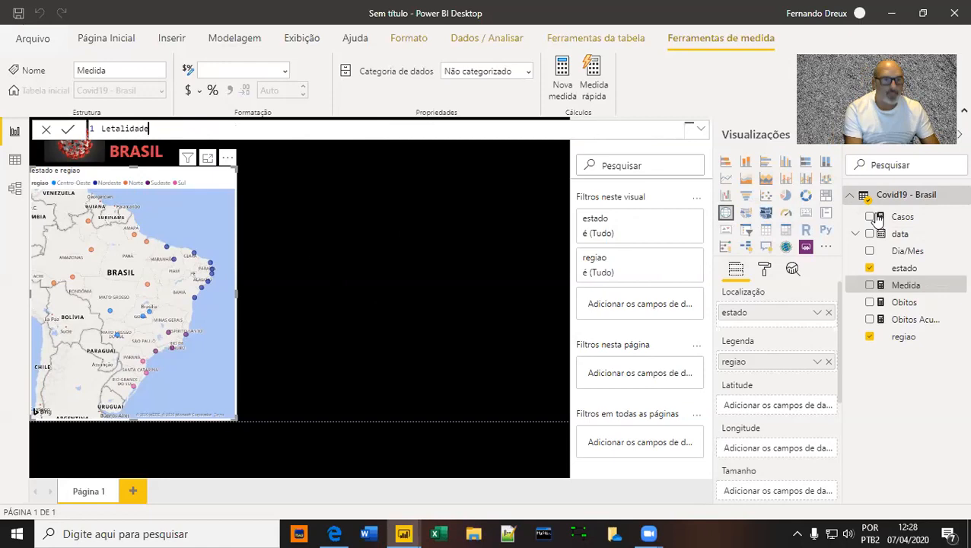
type(" =")
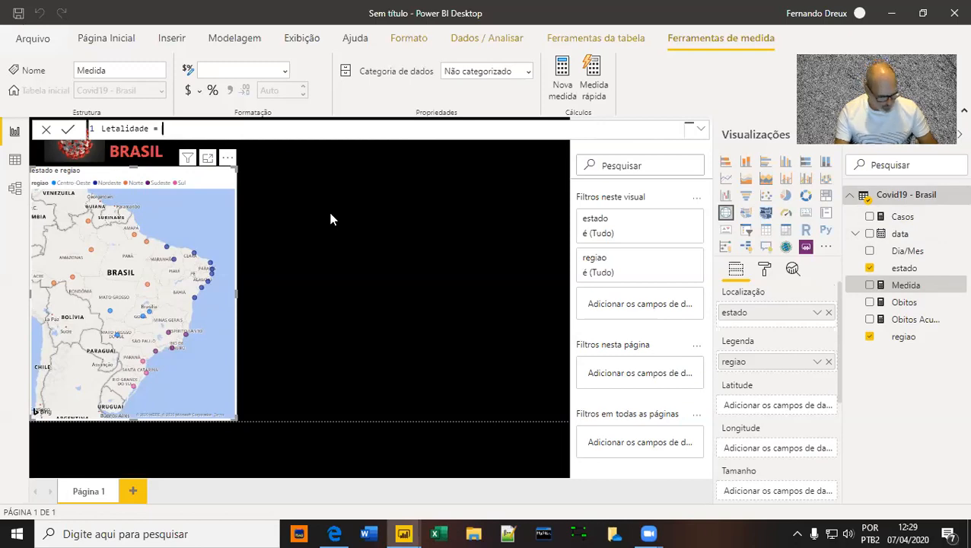
type("DI")
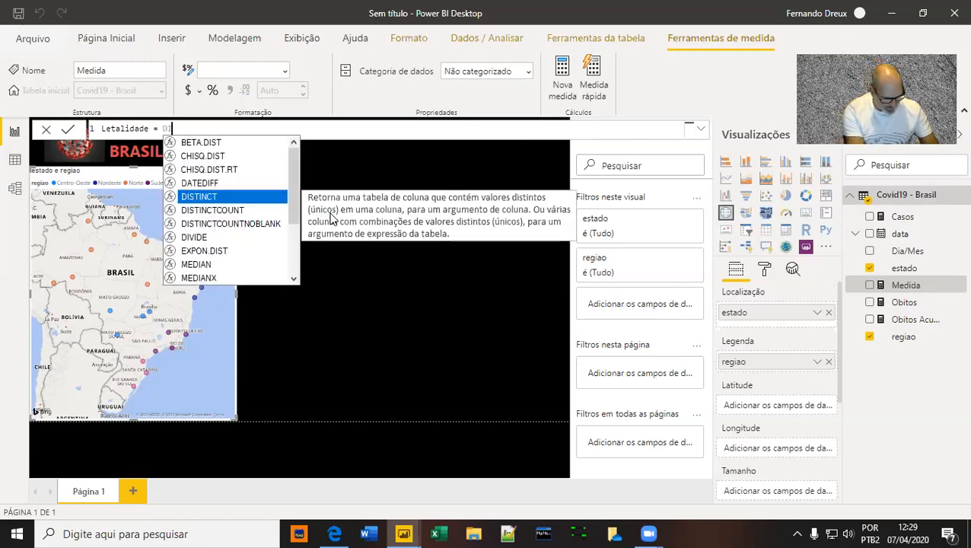
type("VIDE")
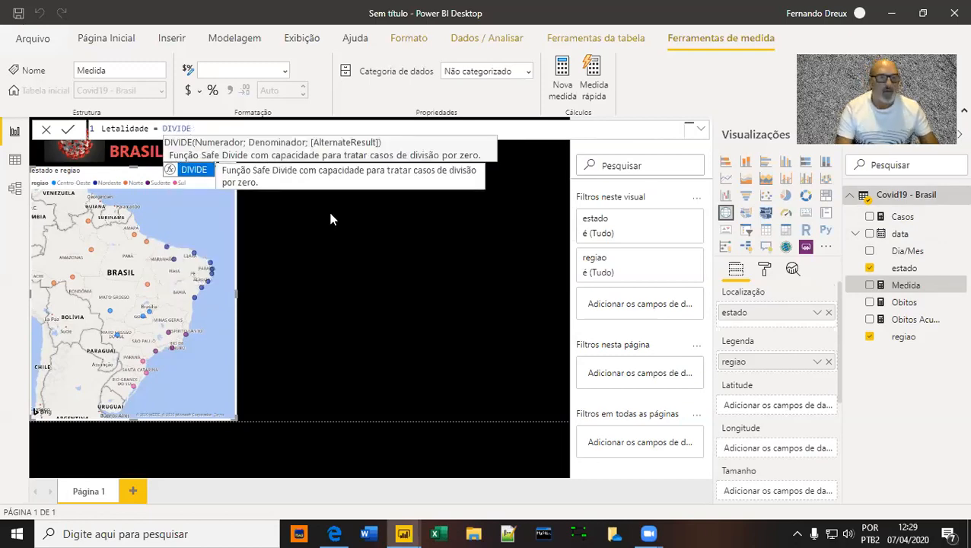
type("(")
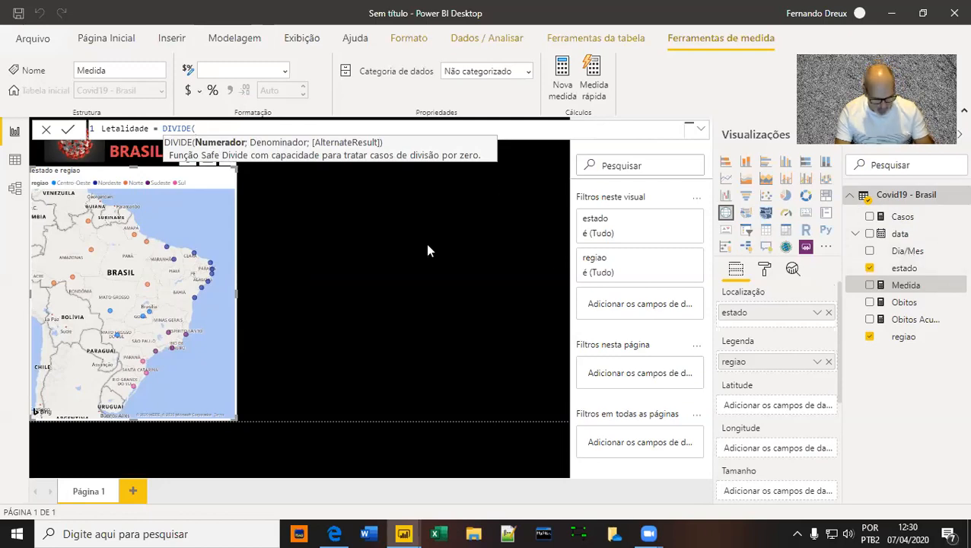
type("[")
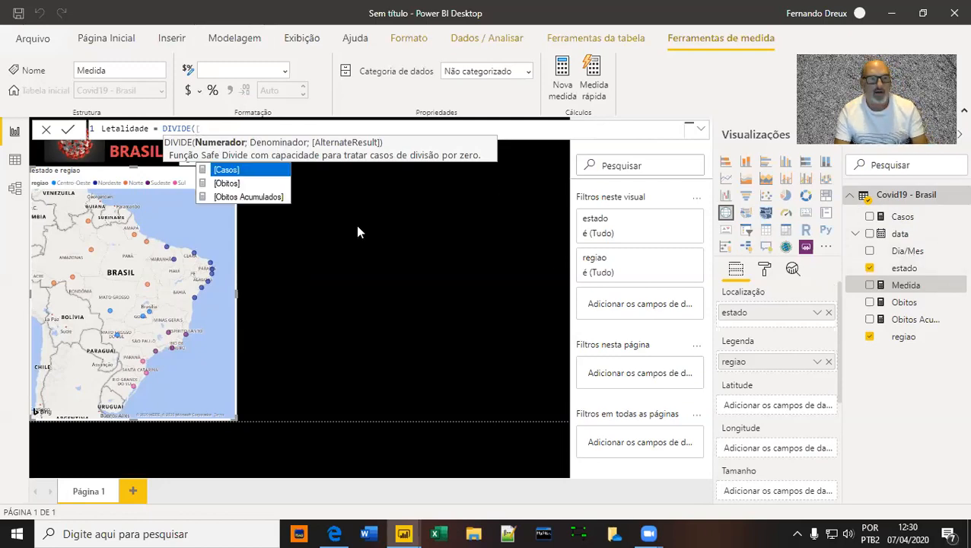
double_click(234, 184)
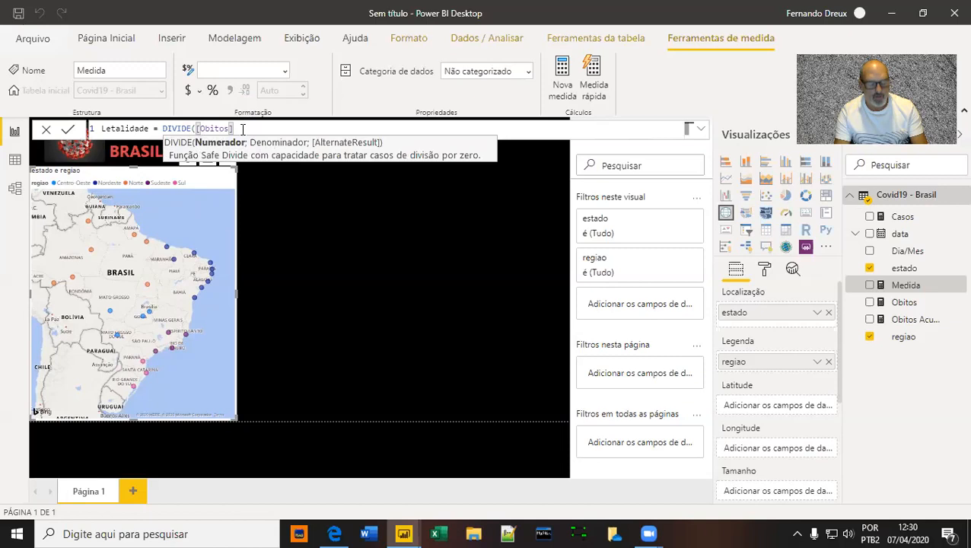
type(";")
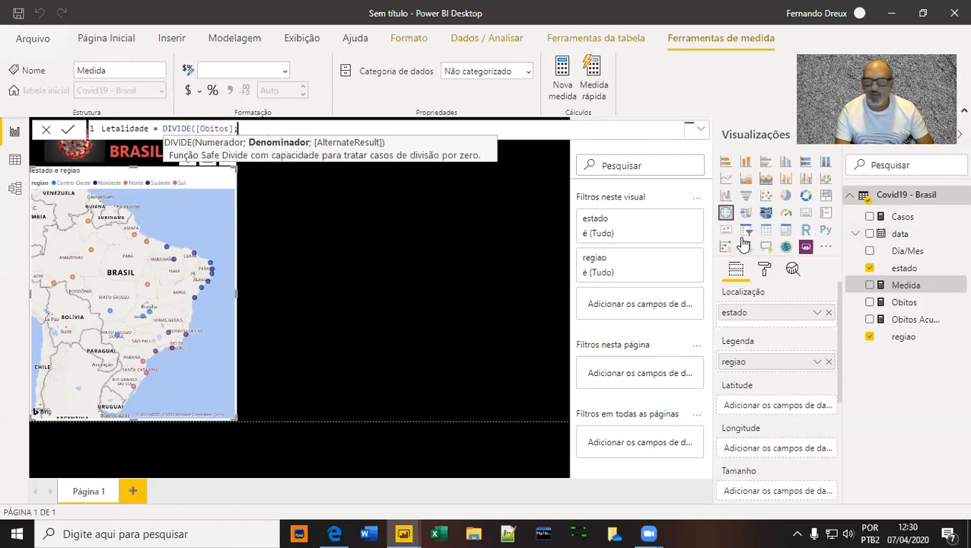
type("[")
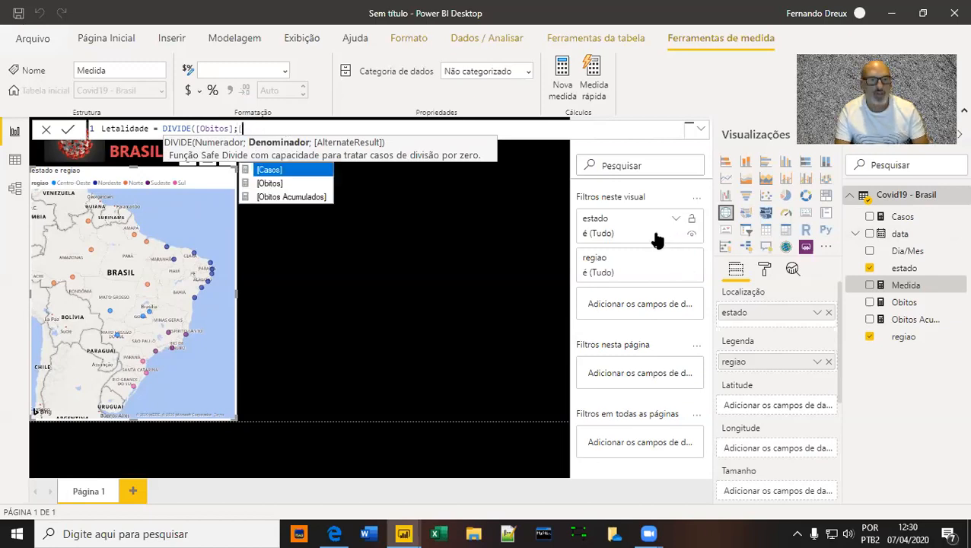
left_click(274, 172)
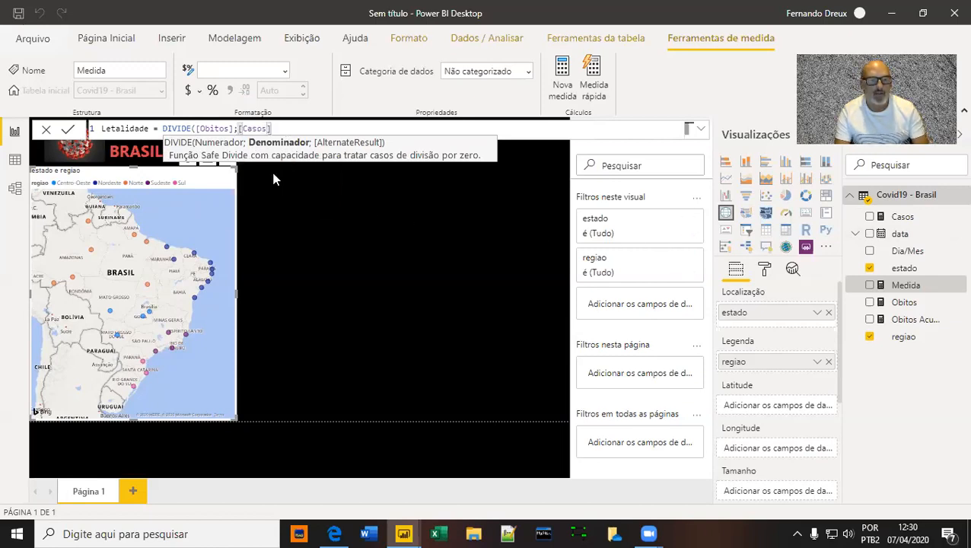
type(";")
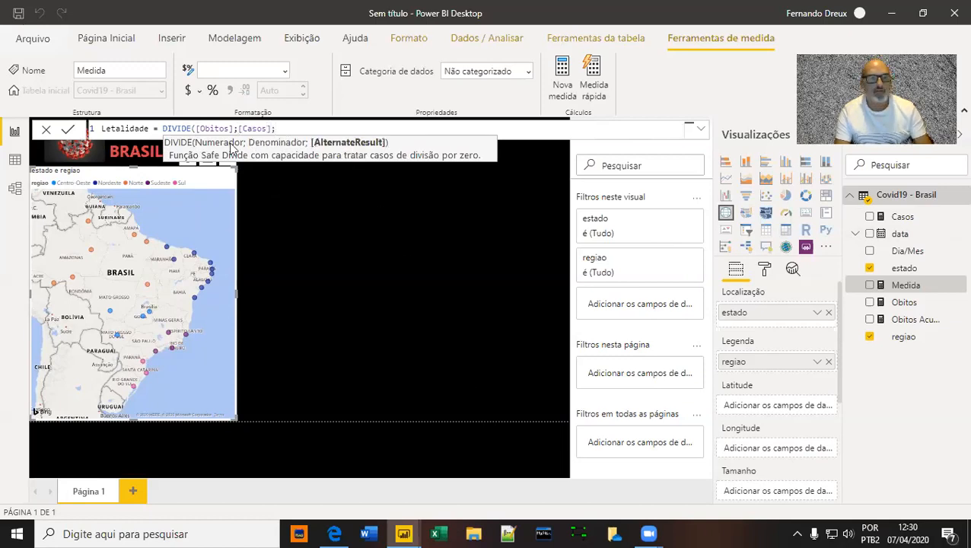
type("0)")
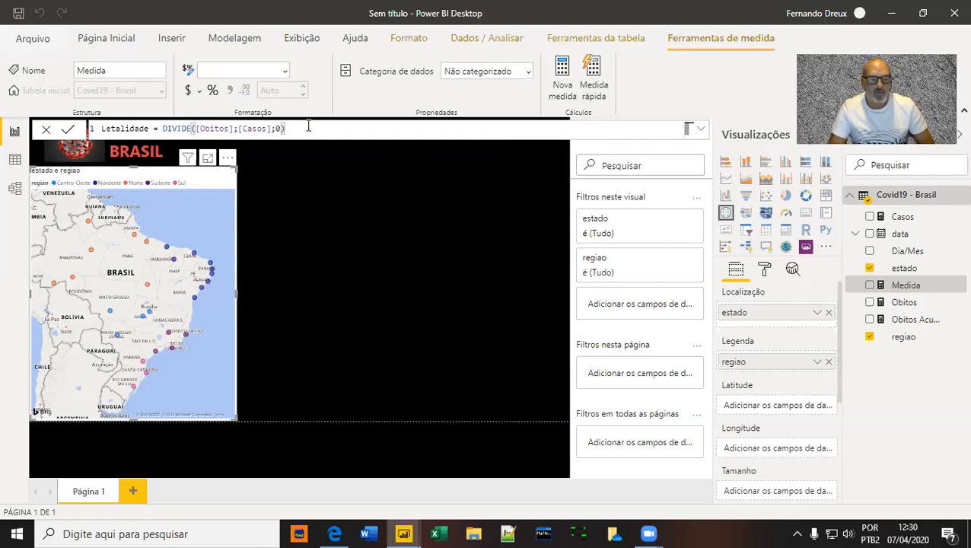
key("Return")
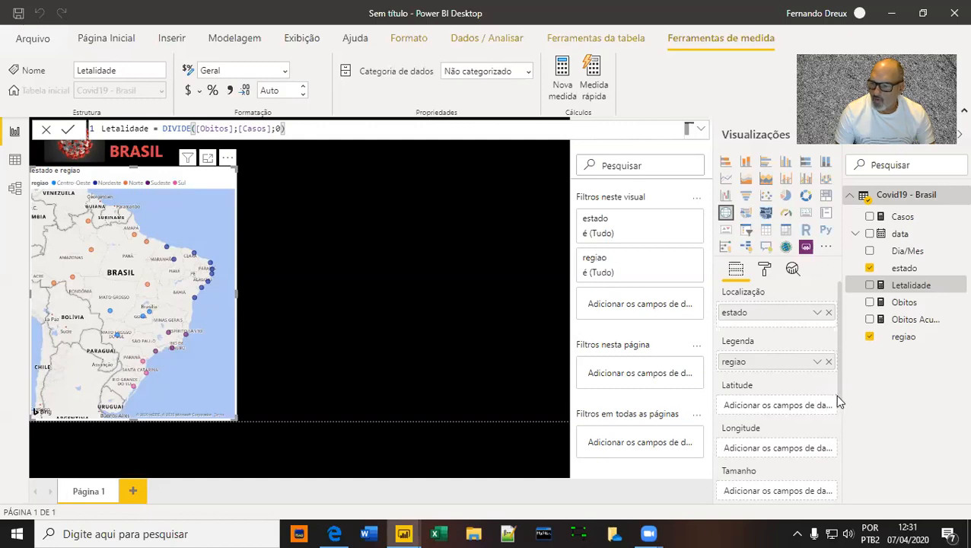
Assign the Obitos measure as the map's bubble size and add the Casos measure to its tooltips
left_click_drag(838, 402, 838, 467)
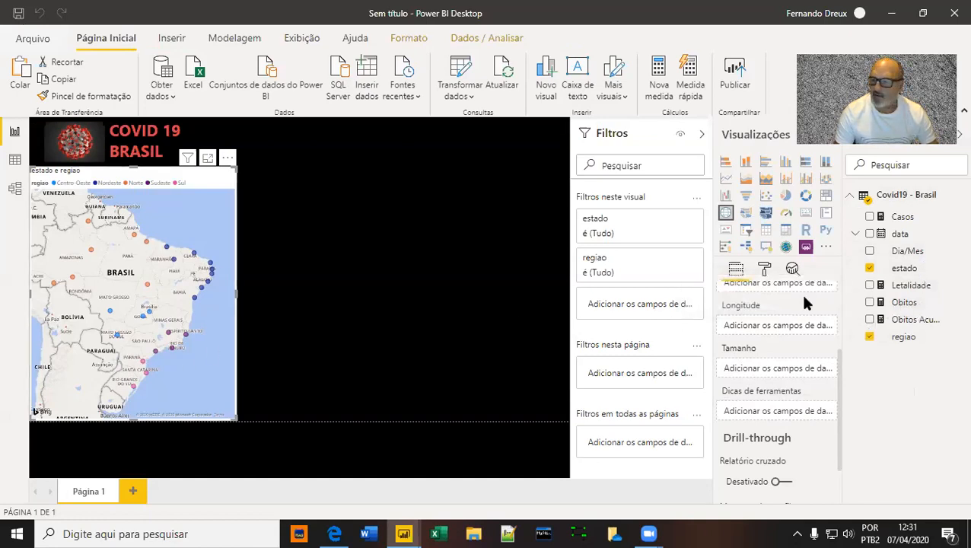
left_click_drag(902, 303, 770, 372)
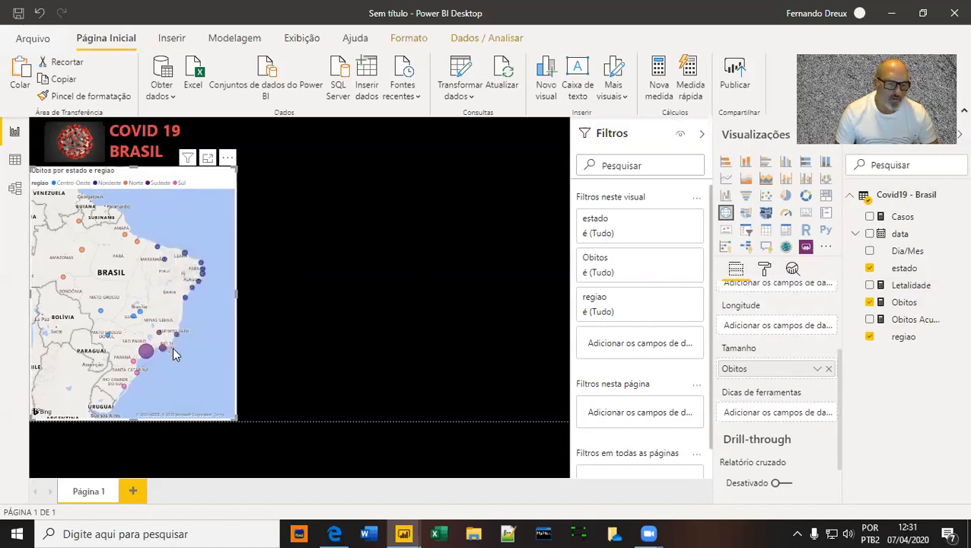
mouse_move(161, 351)
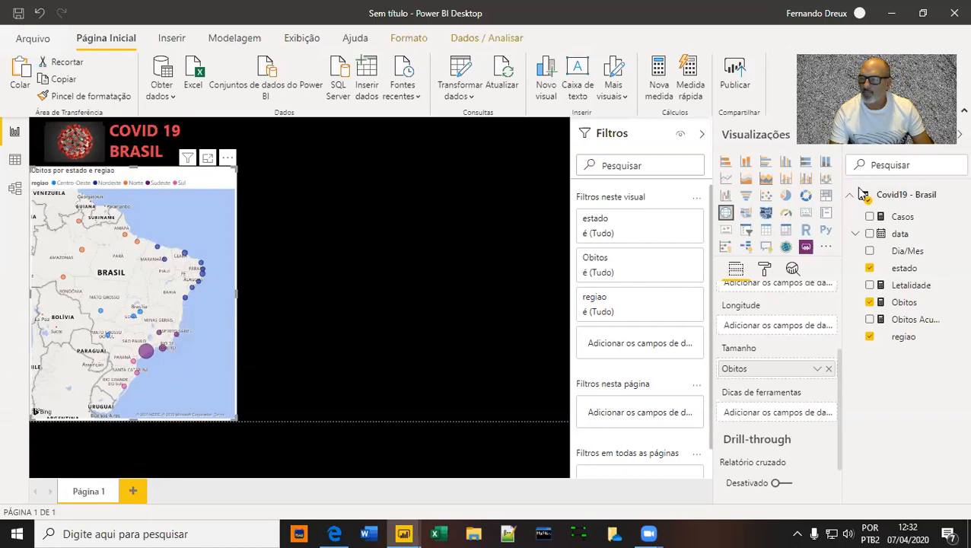
left_click_drag(902, 220, 779, 418)
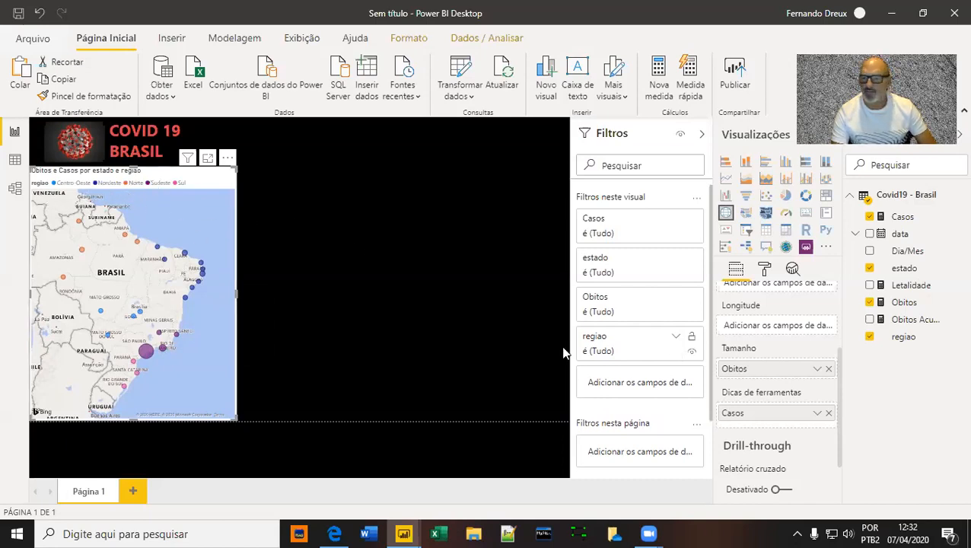
Turn off the legend and the title of the map visual
left_click(765, 270)
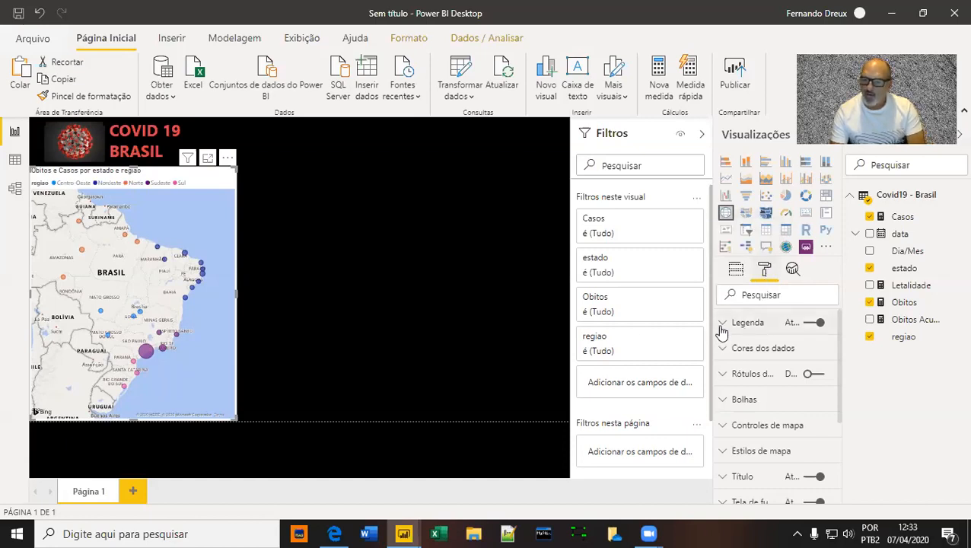
left_click(822, 325)
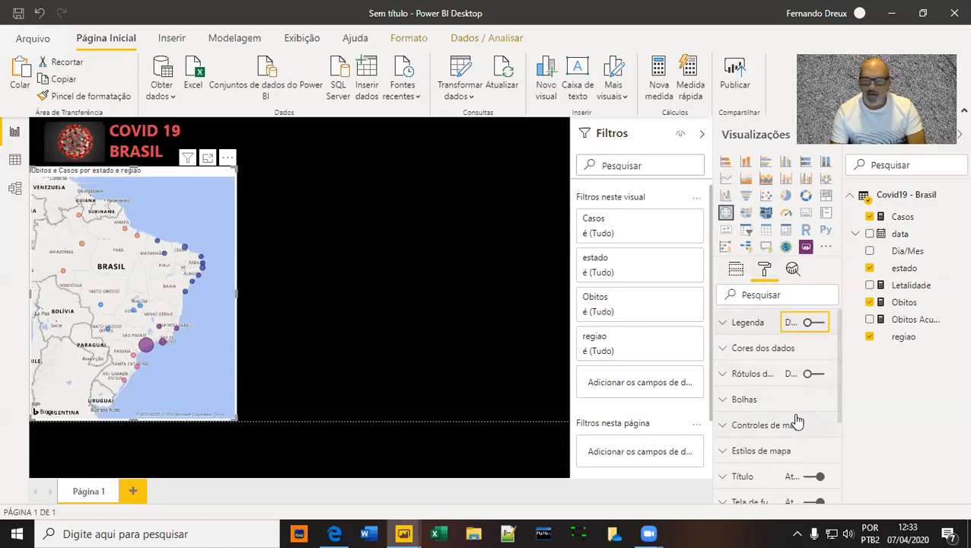
scroll(797, 408, "down", 1)
scroll(797, 405, "down", 2)
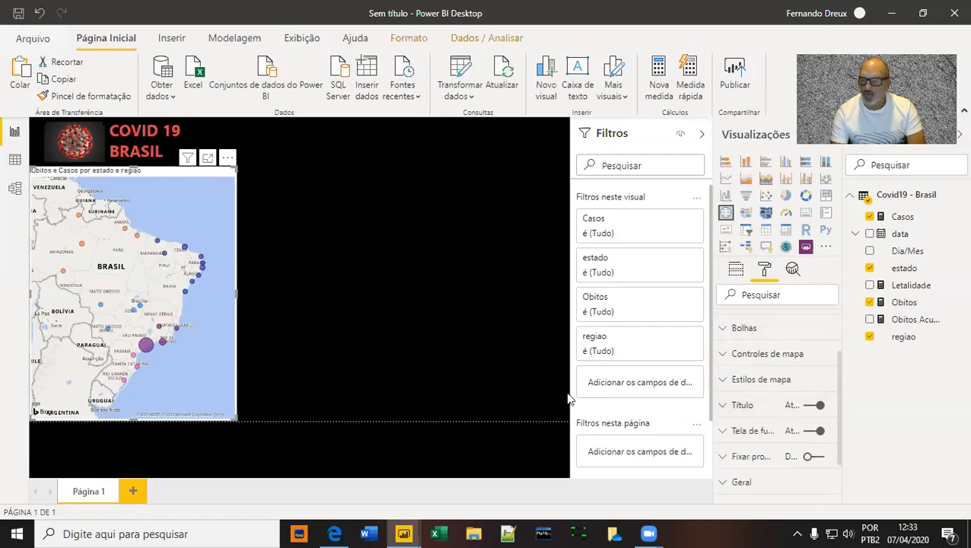
left_click(817, 405)
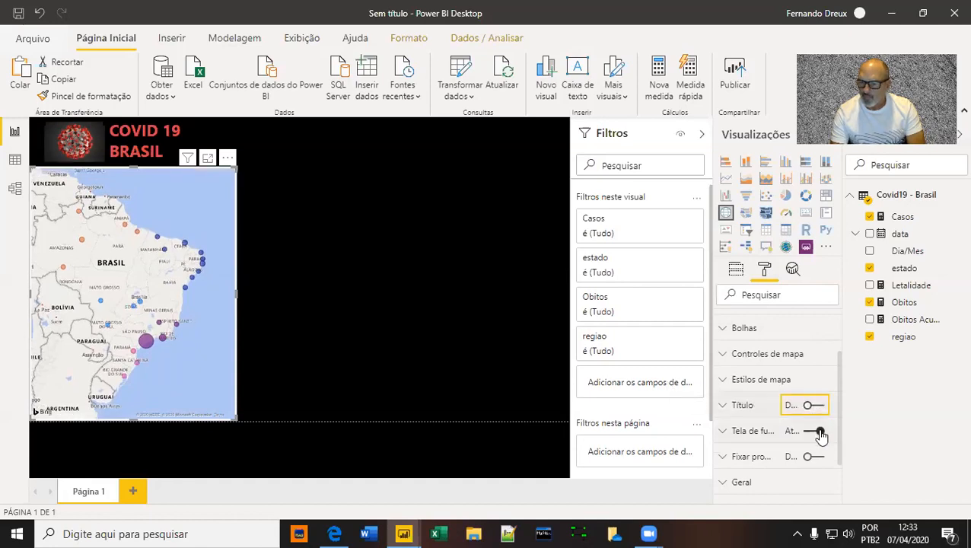
Set the theme of the map style to Escuro
scroll(819, 419, "down", 2)
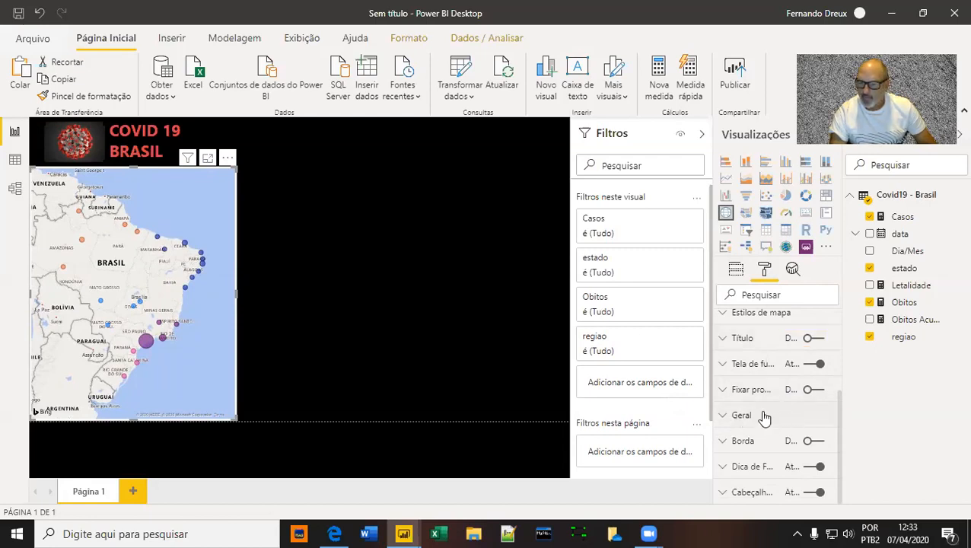
left_click(724, 320)
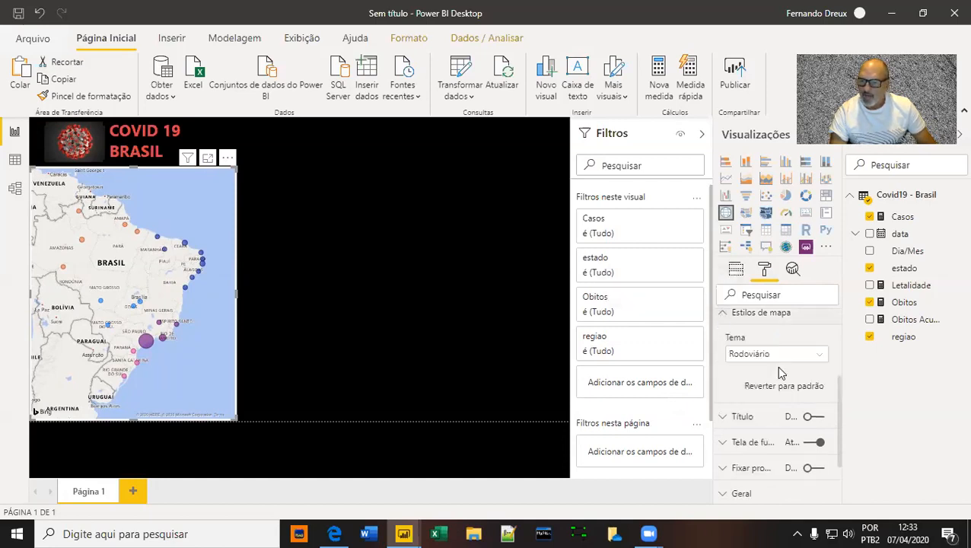
left_click(822, 355)
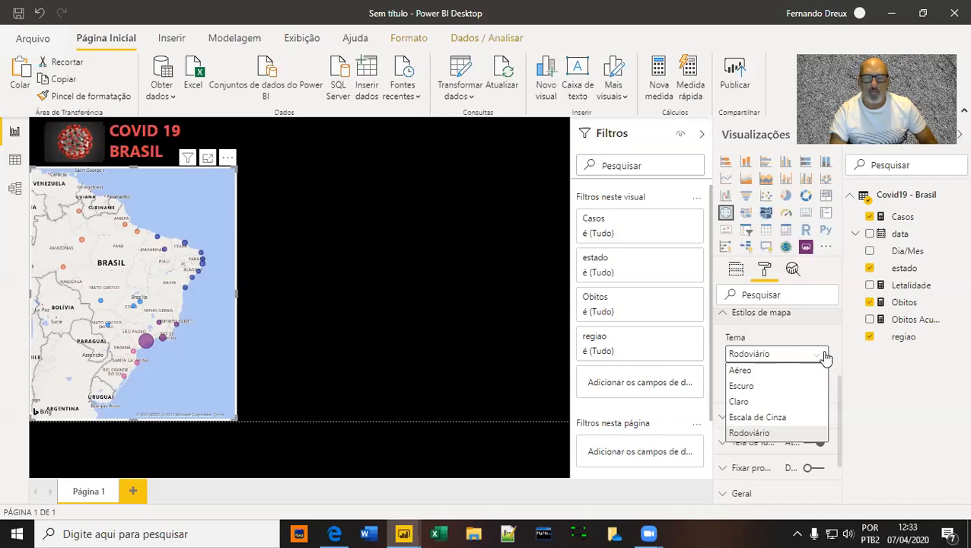
left_click(748, 389)
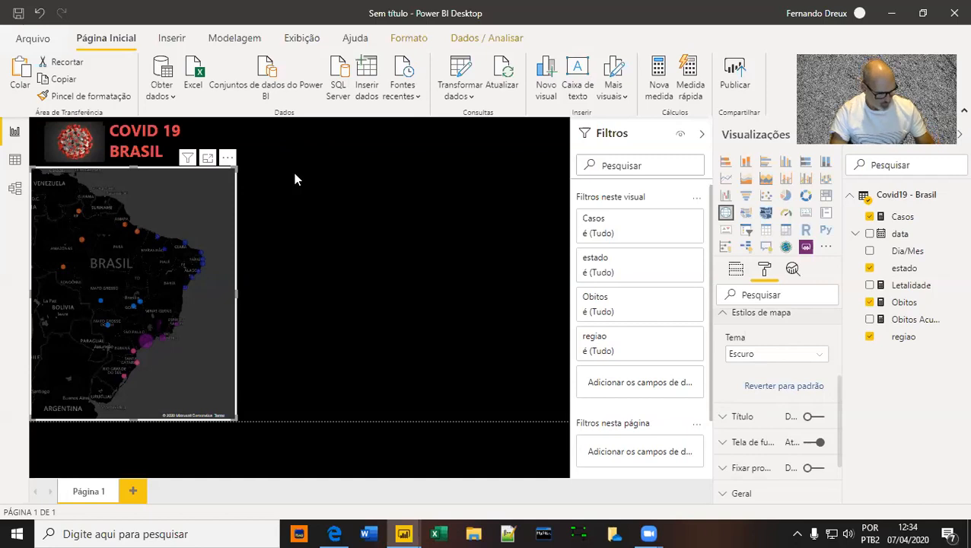
Examine the region slicer in the finished Covid19 - Brasil report, and return to the untitled report
mouse_move(403, 533)
left_click(378, 499)
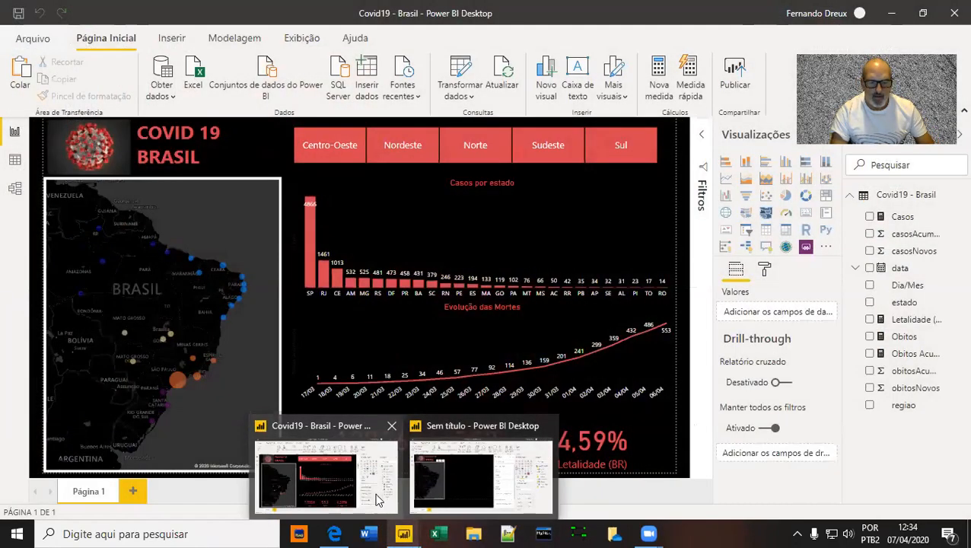
left_click(378, 499)
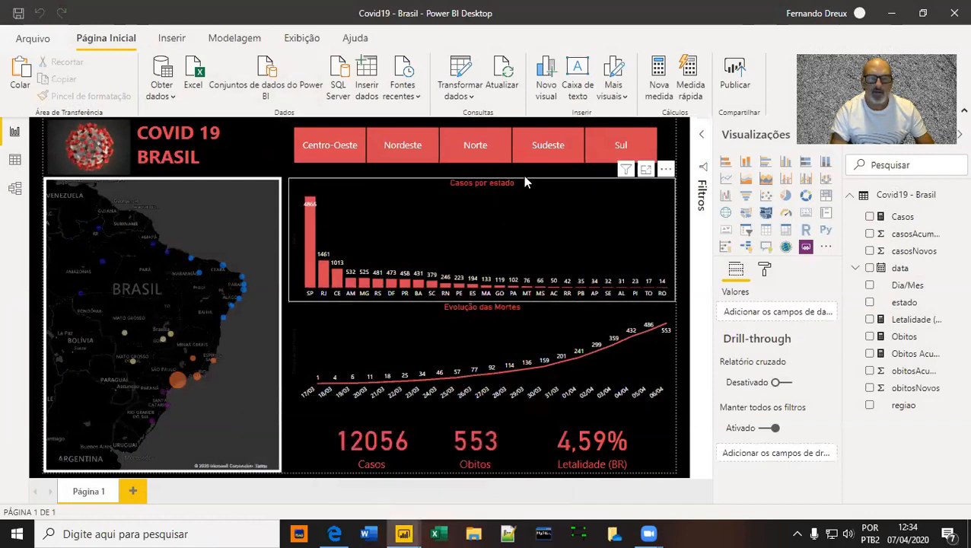
left_click(663, 164)
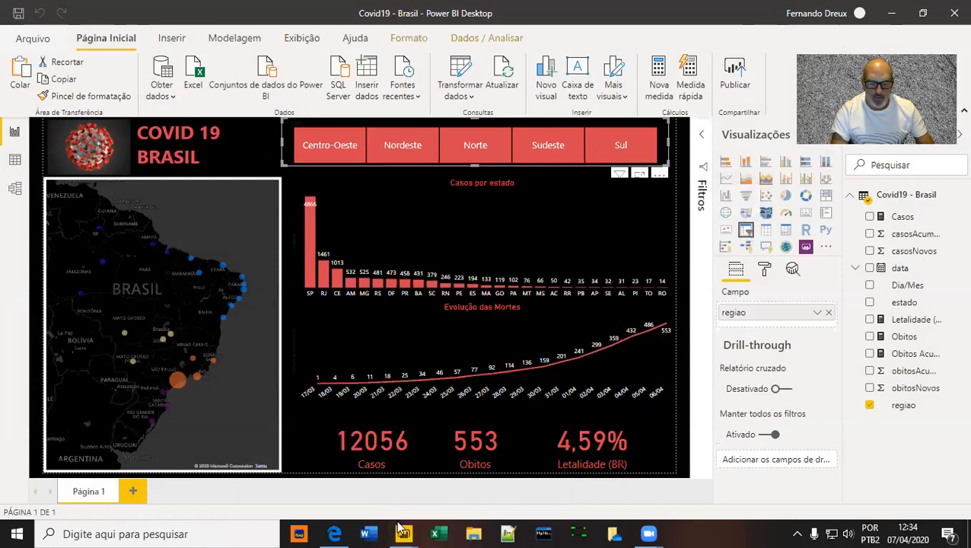
mouse_move(403, 533)
left_click(481, 475)
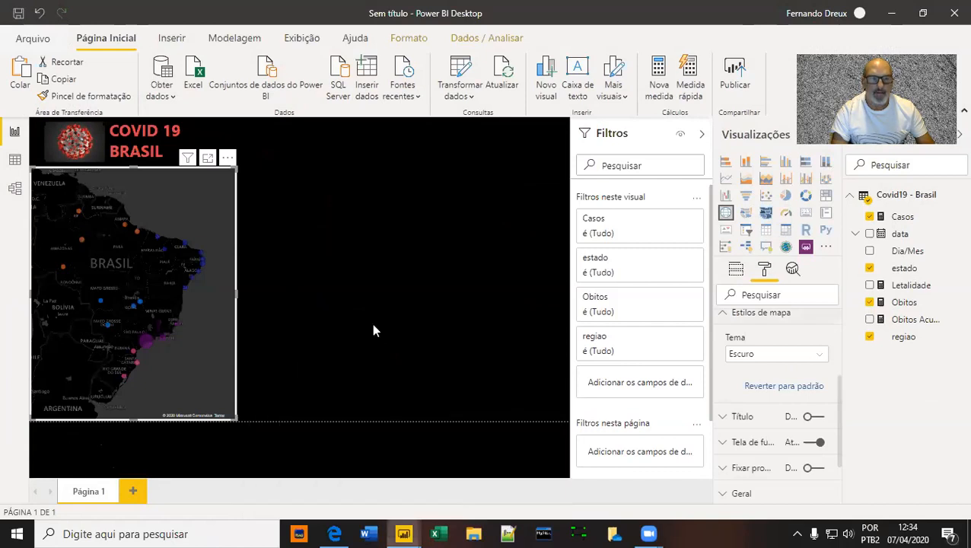
Add an empty slicer to the page and shape it into a wide strip above the map's height, beside the COVID 19 BRASIL title
left_click(297, 149)
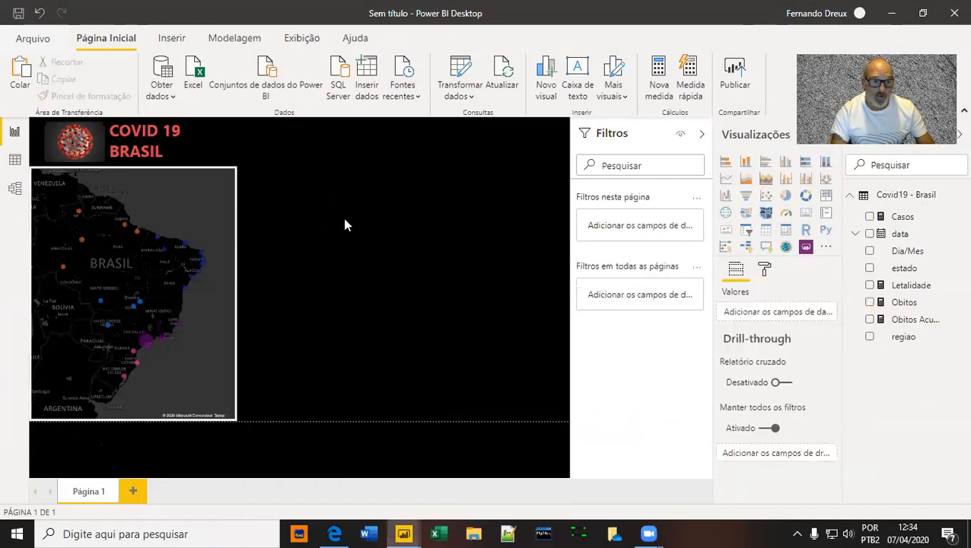
left_click(228, 258)
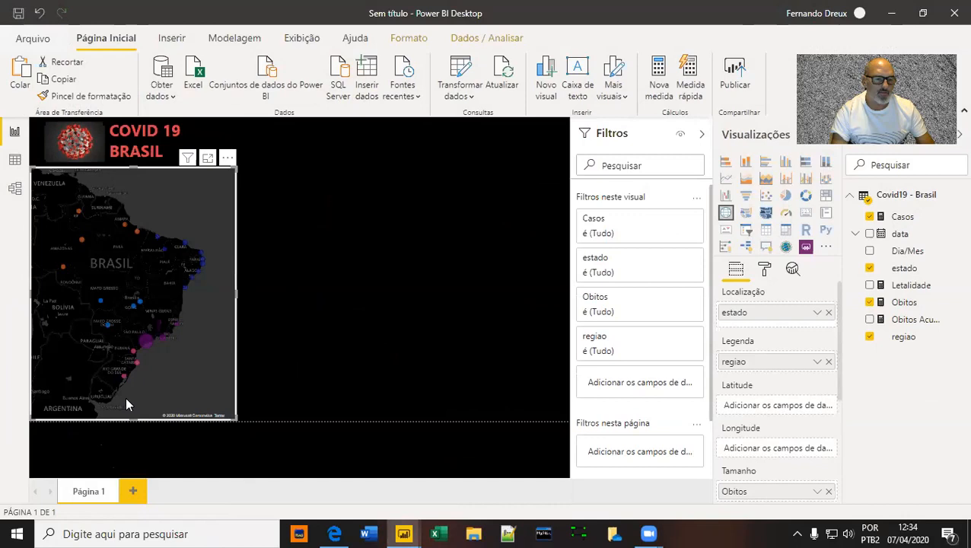
left_click(372, 160)
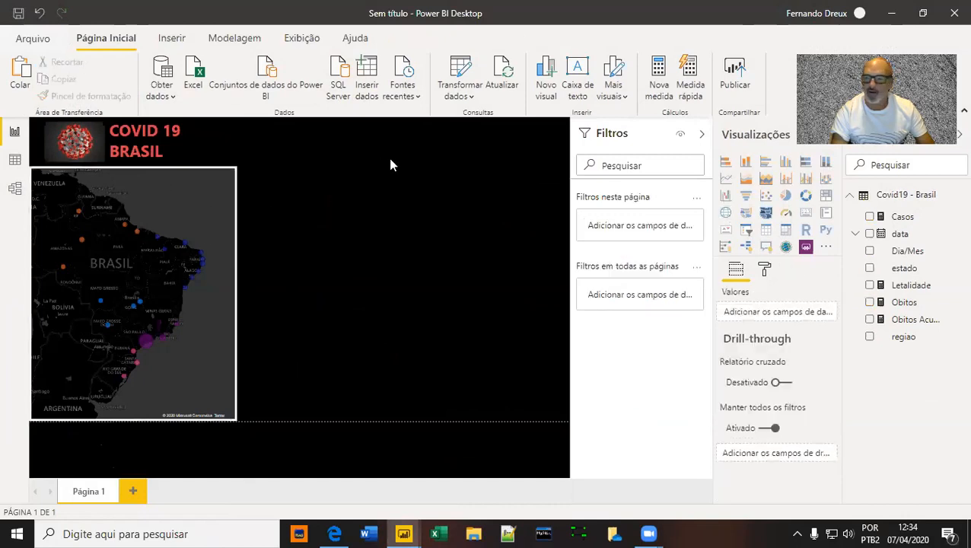
left_click(747, 230)
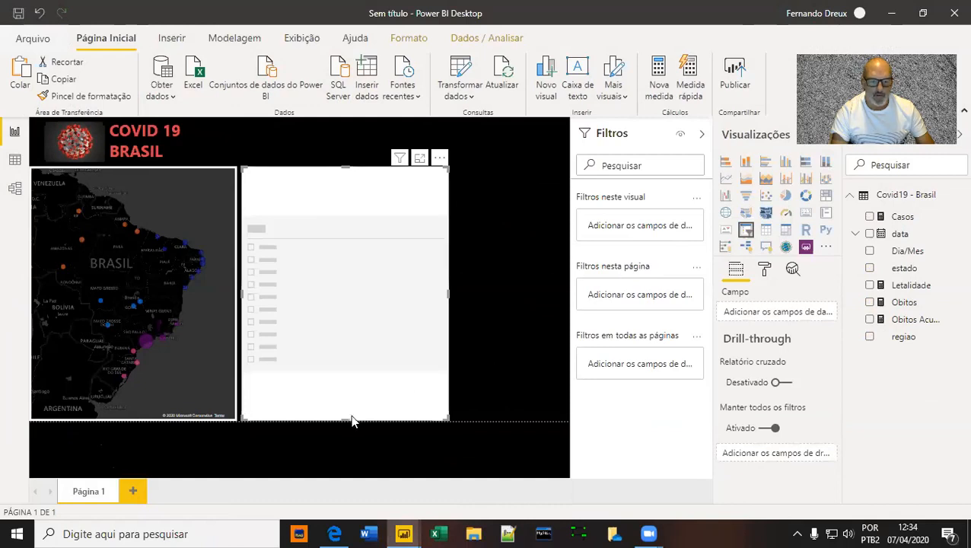
left_click_drag(345, 417, 383, 201)
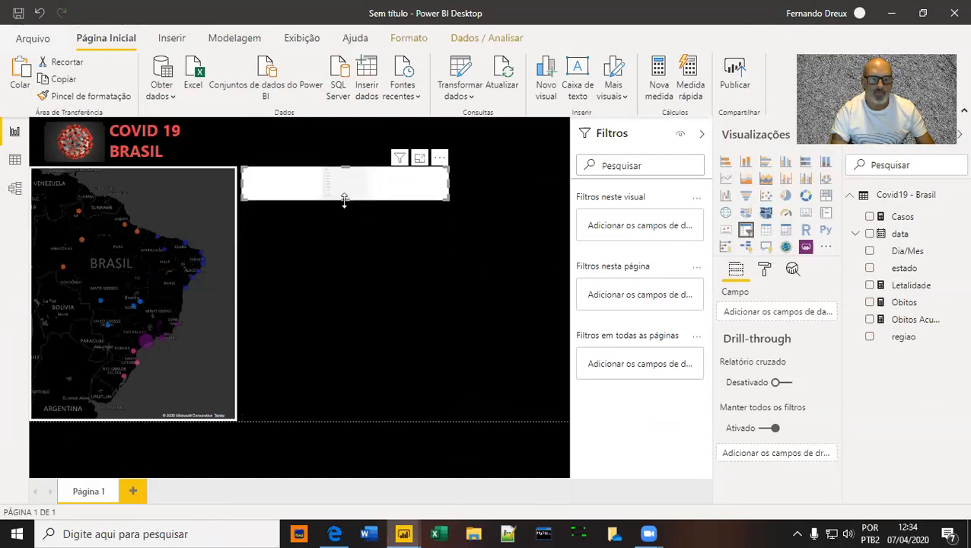
left_click_drag(350, 201, 347, 205)
left_click_drag(414, 175, 570, 144)
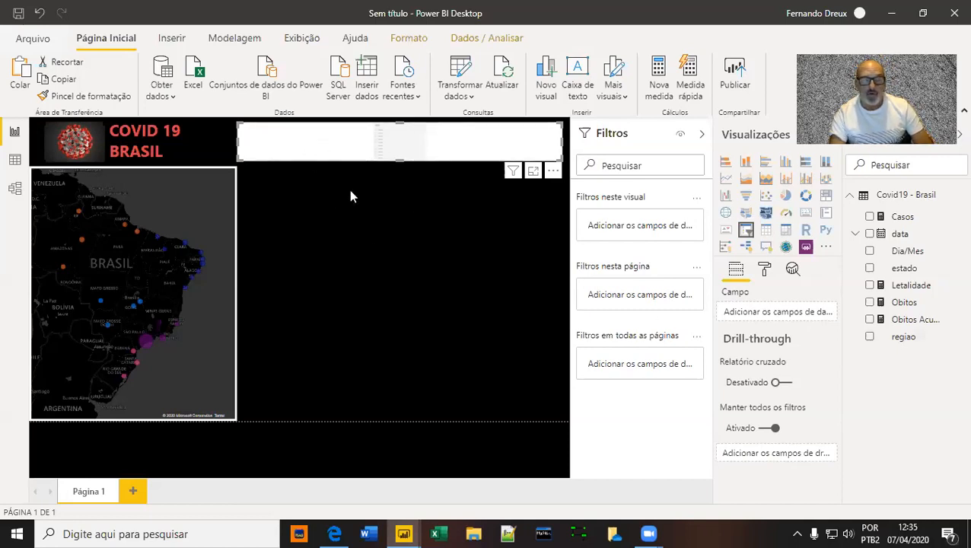
left_click(382, 282)
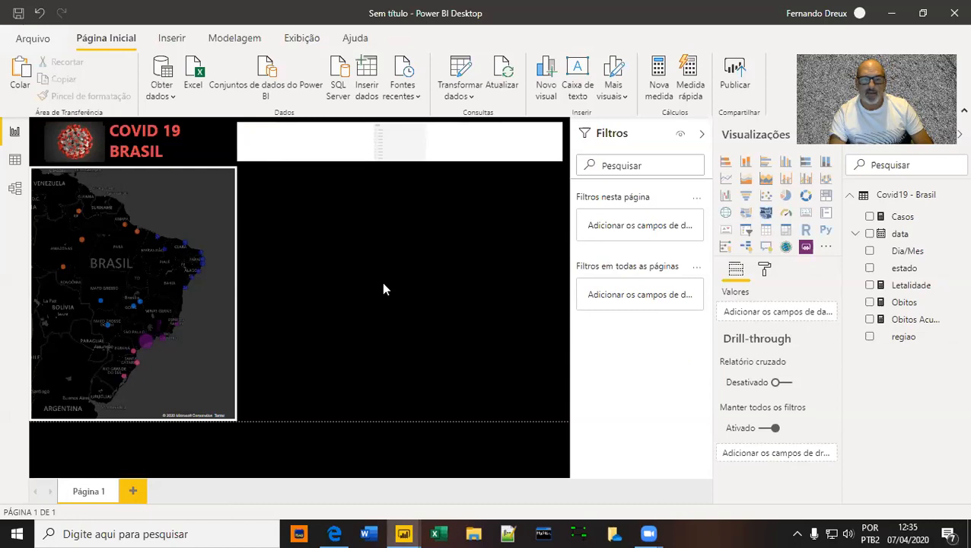
left_click(869, 336)
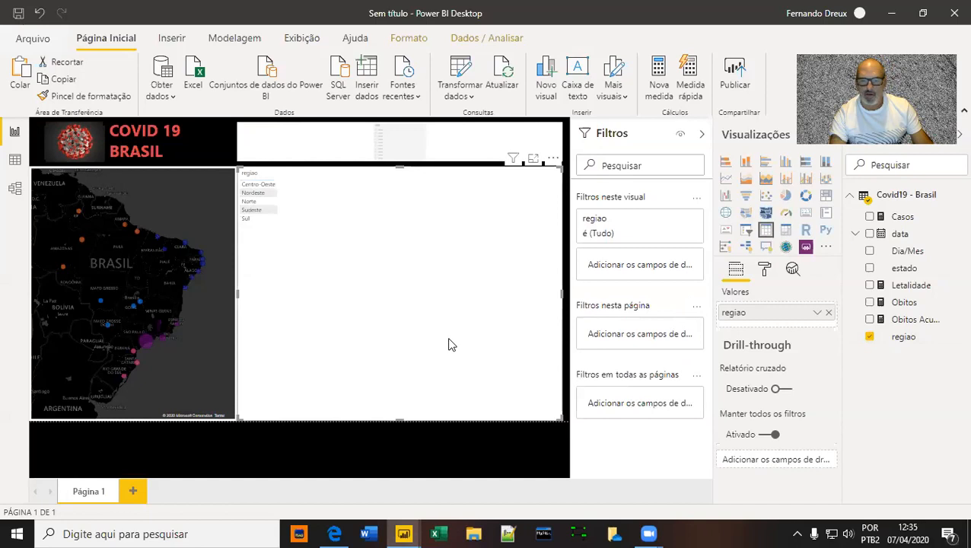
key("Delete")
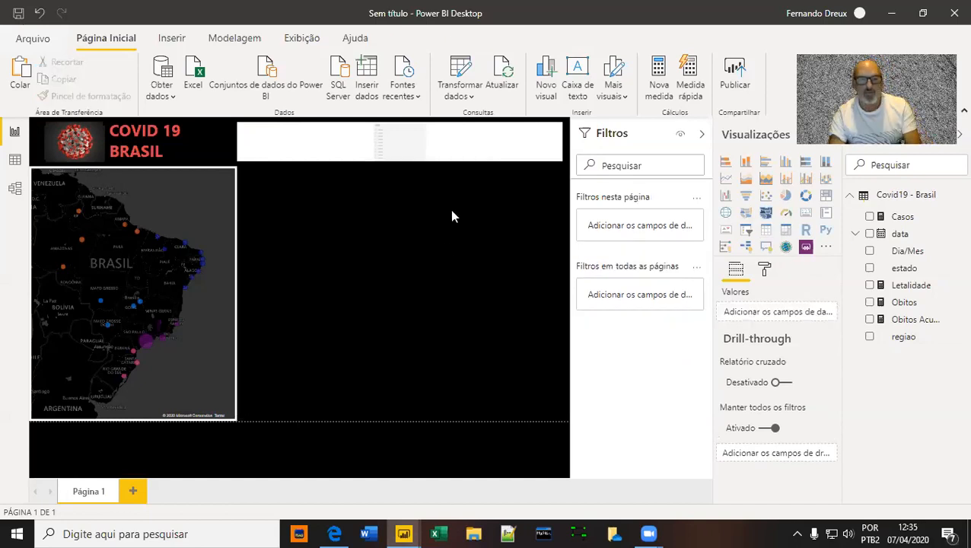
Assign the regiao field to the empty slicer beside the title
left_click(475, 161)
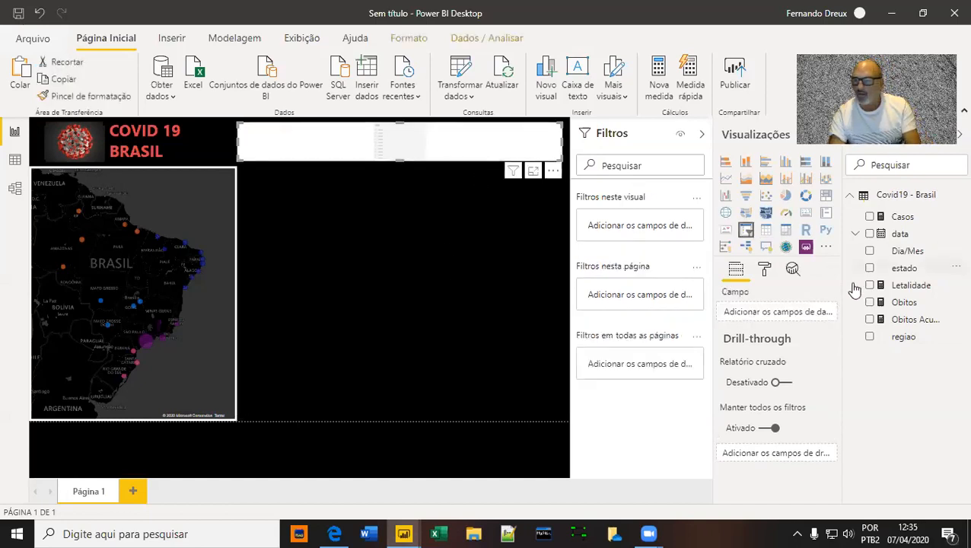
left_click(870, 337)
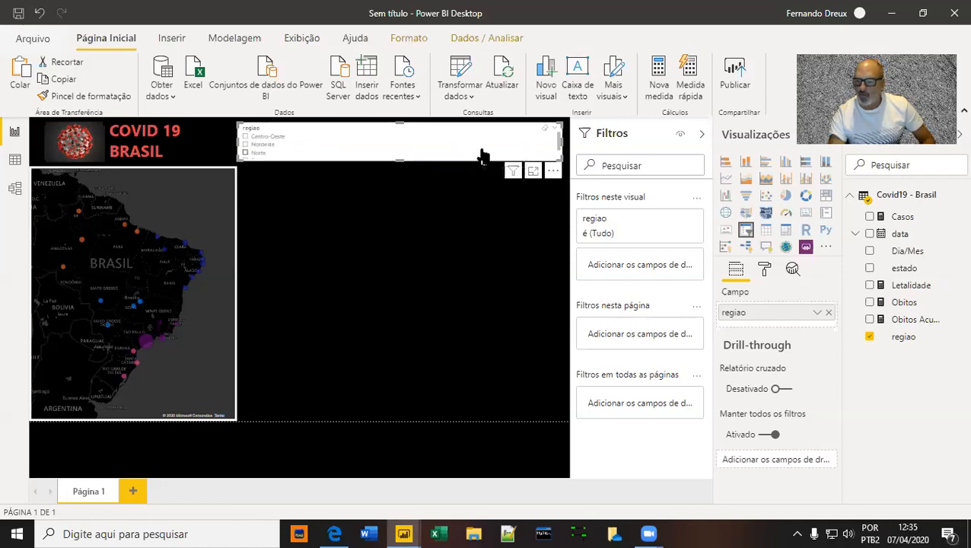
Examine the regiao slicer's formatting options for selection controls and items
left_click(764, 271)
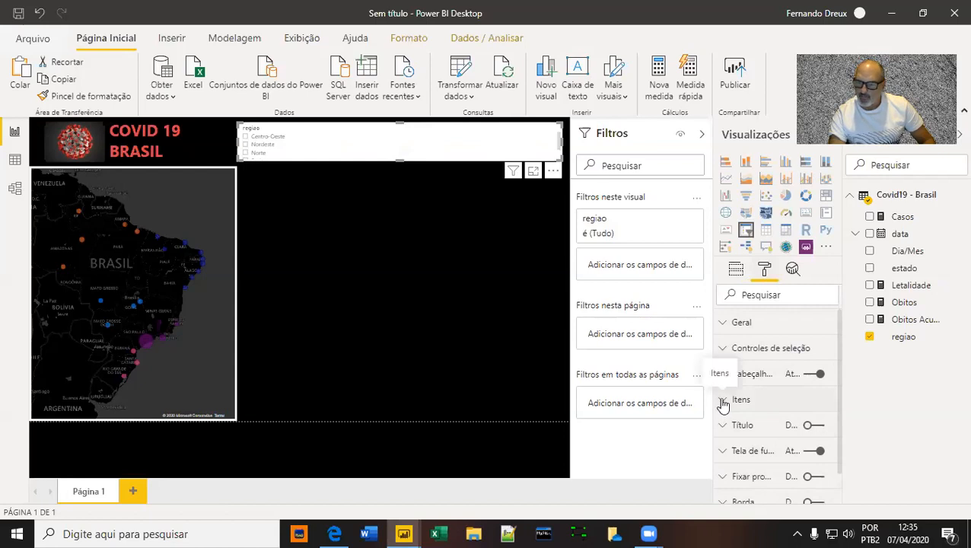
left_click(722, 350)
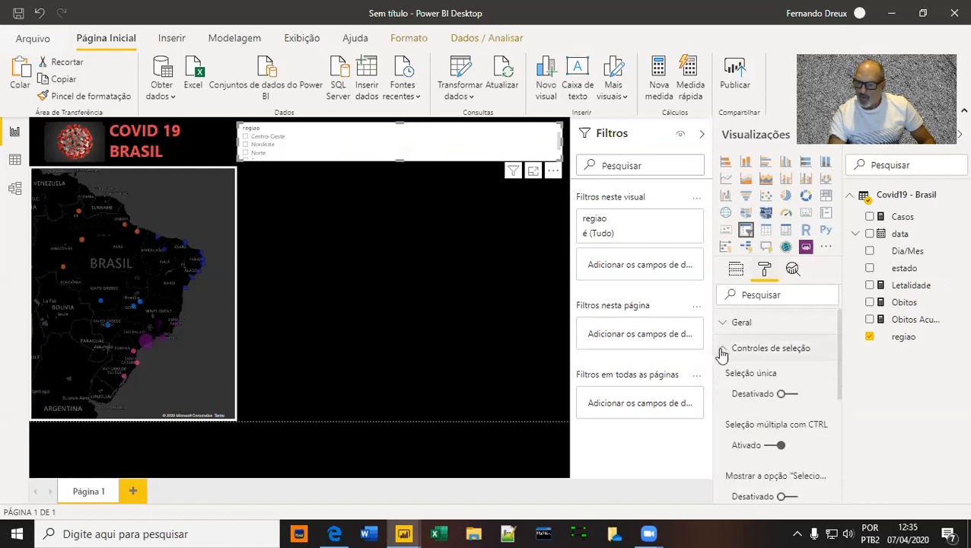
left_click(721, 350)
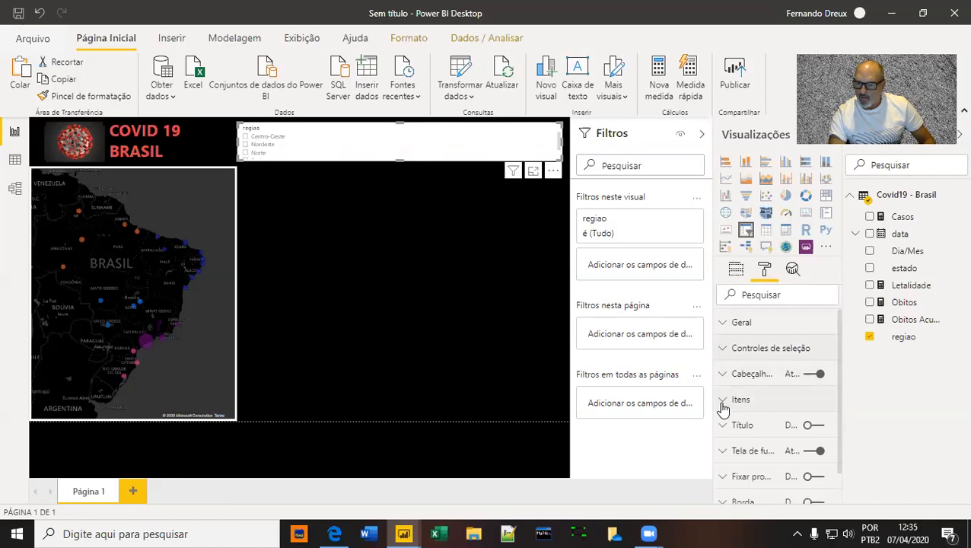
left_click(726, 402)
scroll(773, 435, "down", 5)
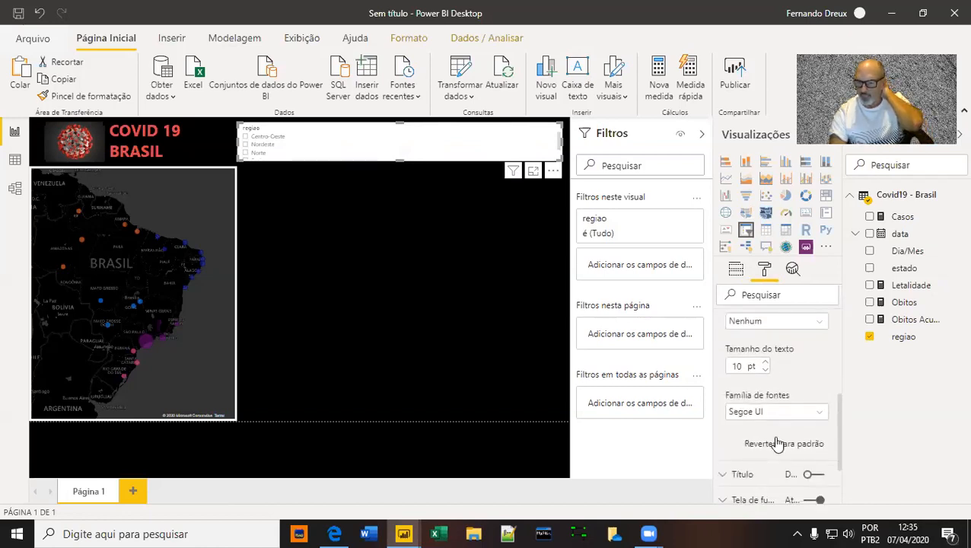
scroll(776, 444, "down", 3)
scroll(776, 444, "up", 8)
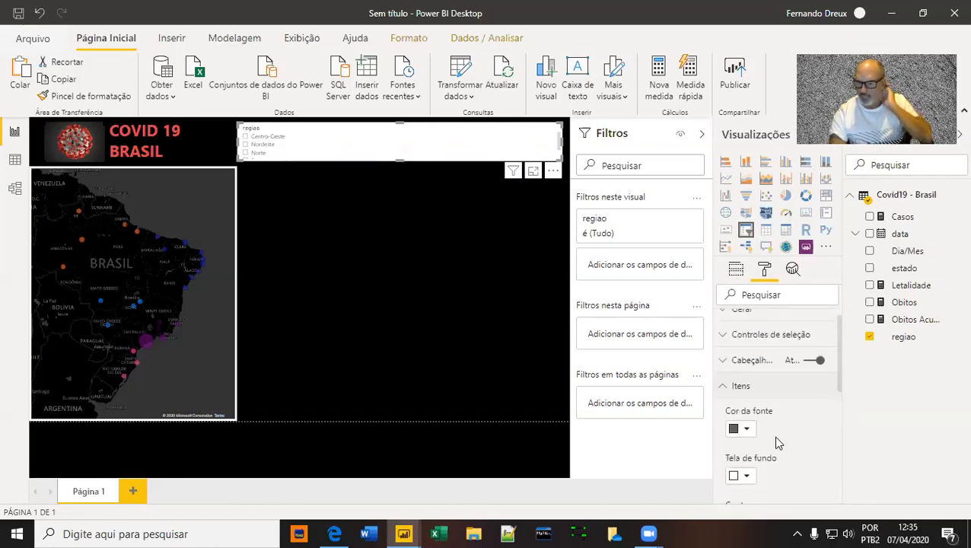
scroll(776, 444, "up", 1)
left_click(725, 350)
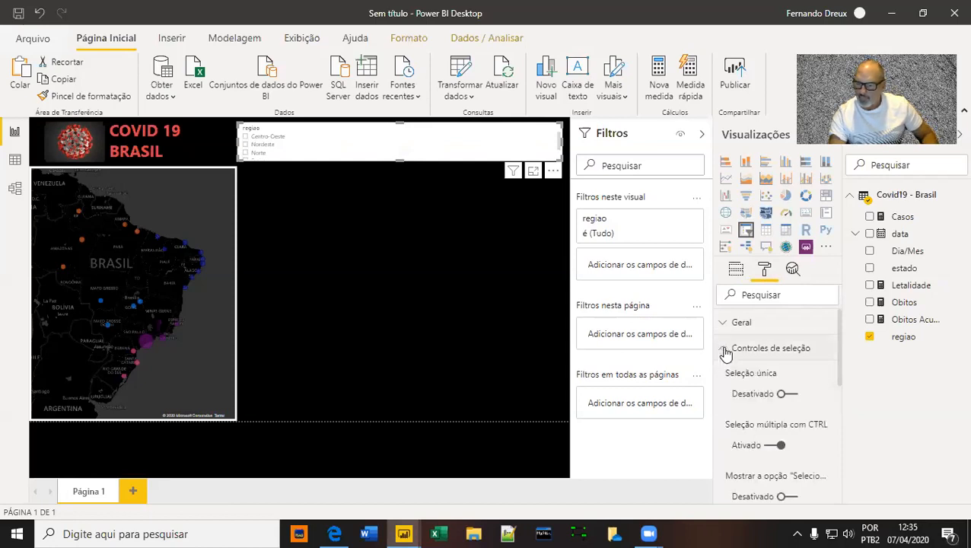
scroll(832, 381, "down", 4)
scroll(830, 377, "up", 6)
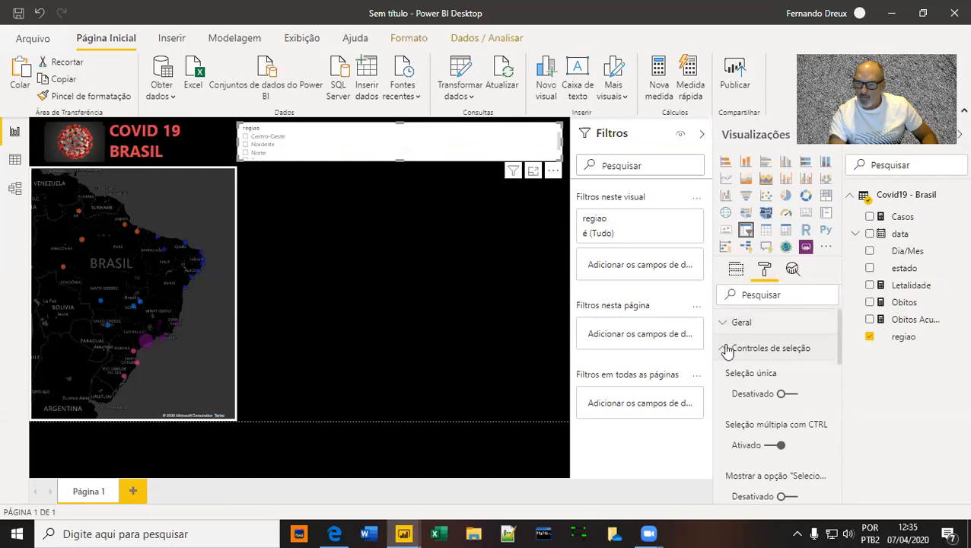
left_click(727, 349)
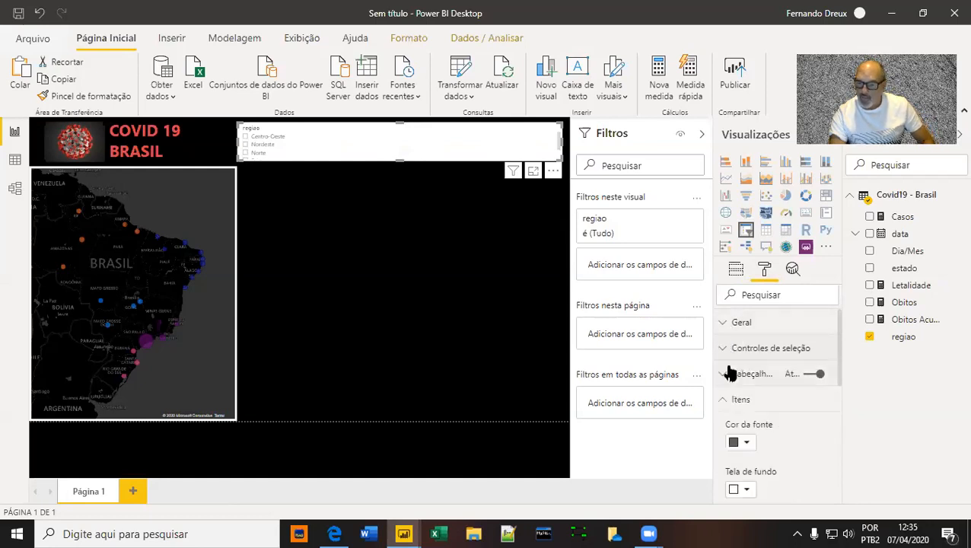
left_click(723, 400)
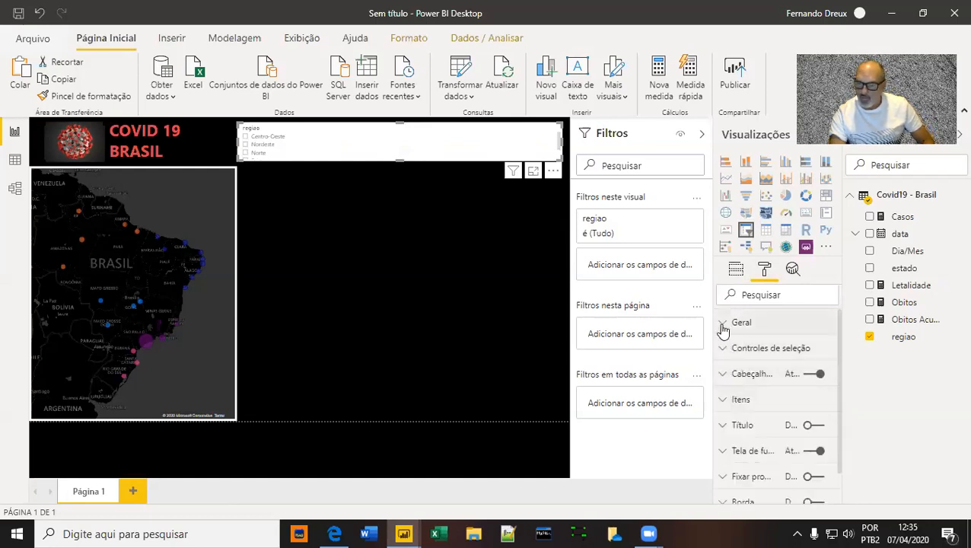
Set the regiao slicer's orientation to Horizontal and turn off its background
left_click(723, 326)
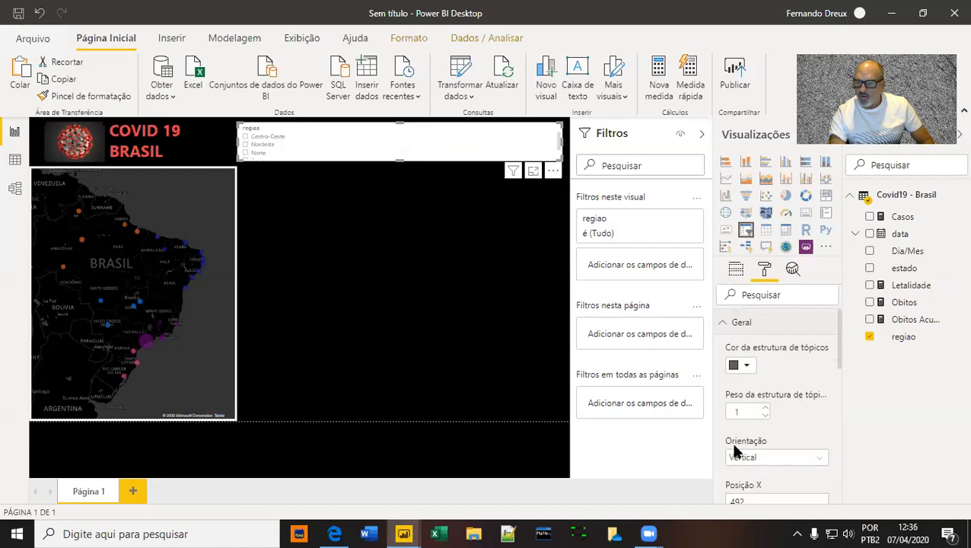
left_click(823, 460)
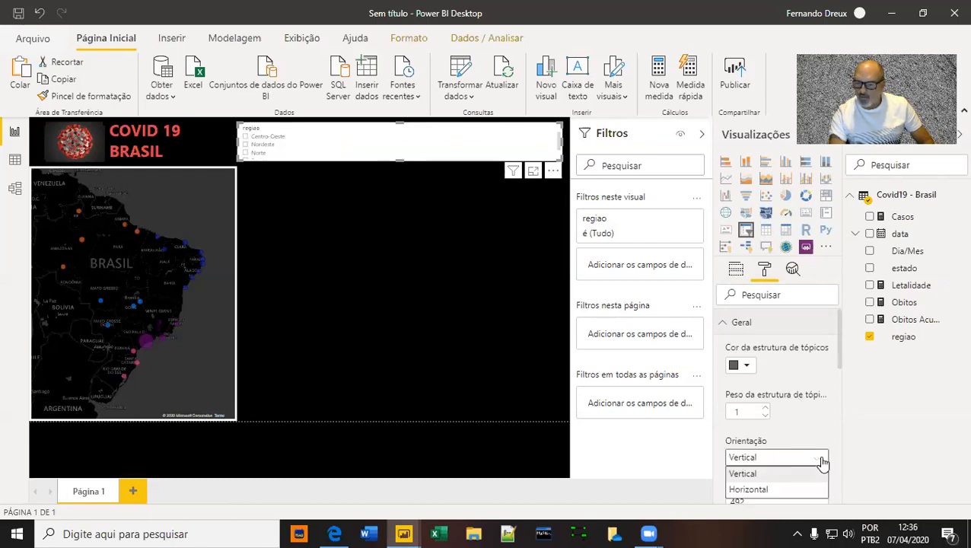
left_click(767, 493)
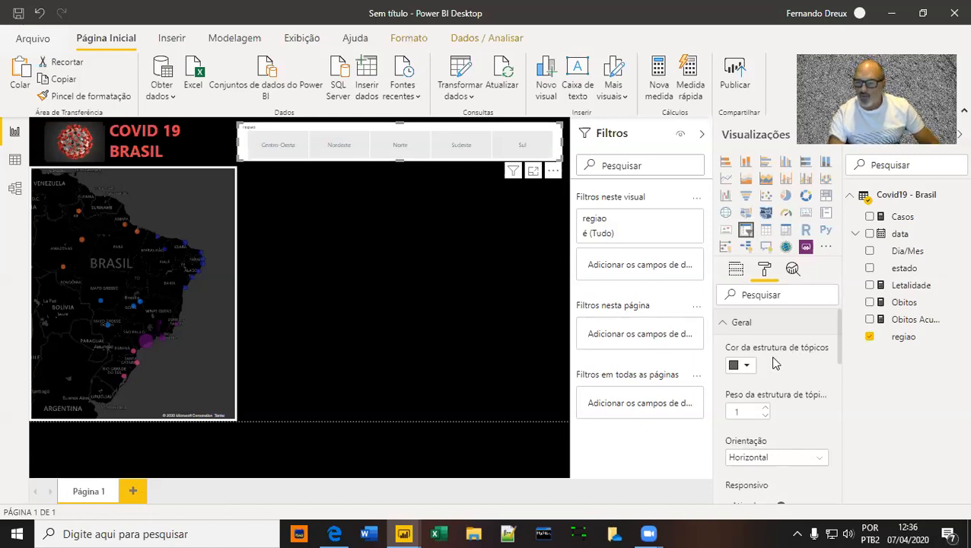
left_click(727, 324)
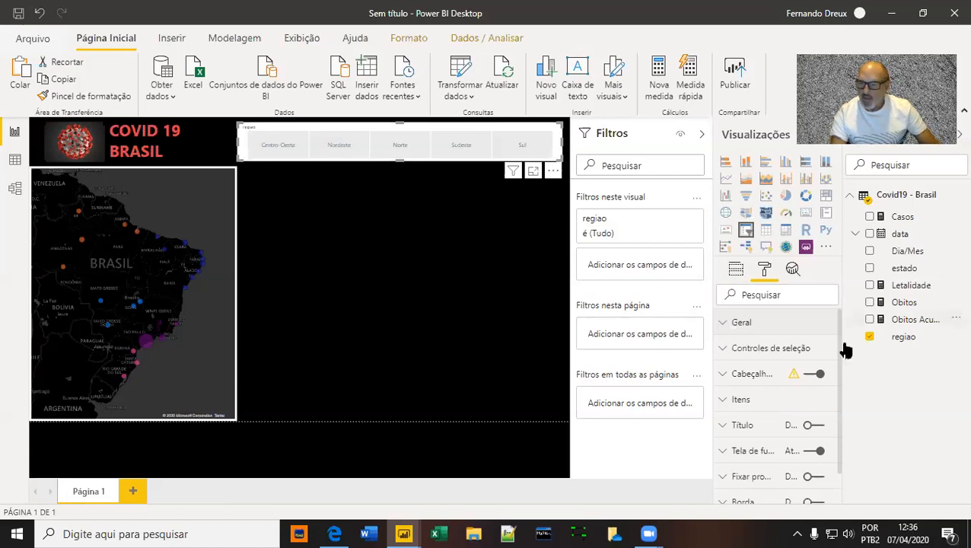
left_click(819, 452)
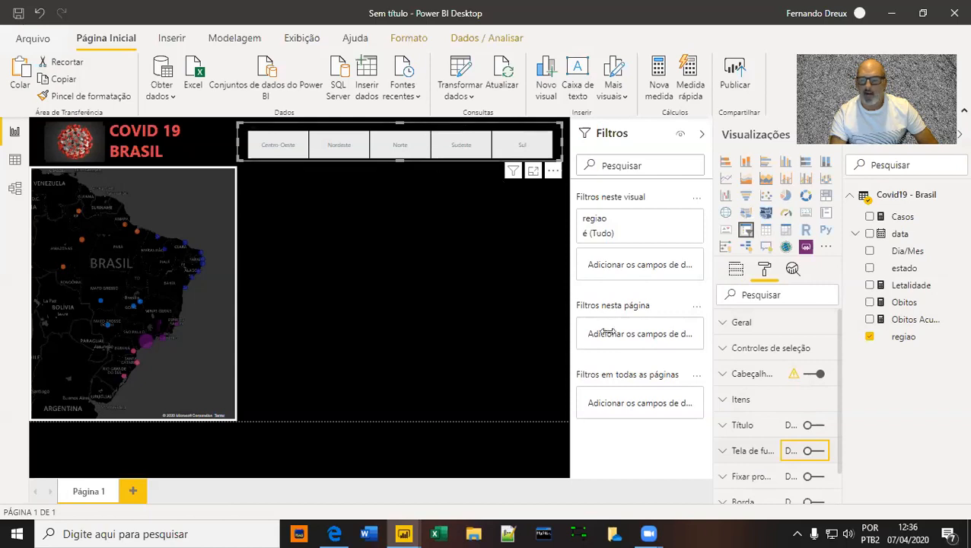
Set the regiao slicer items' font colour to white and their background colour to the theme red
left_click(723, 401)
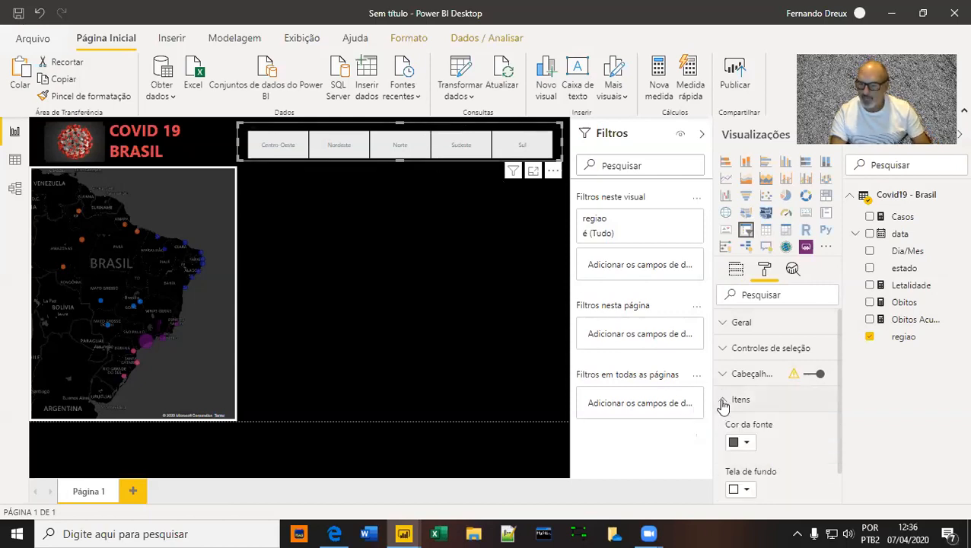
left_click(750, 446)
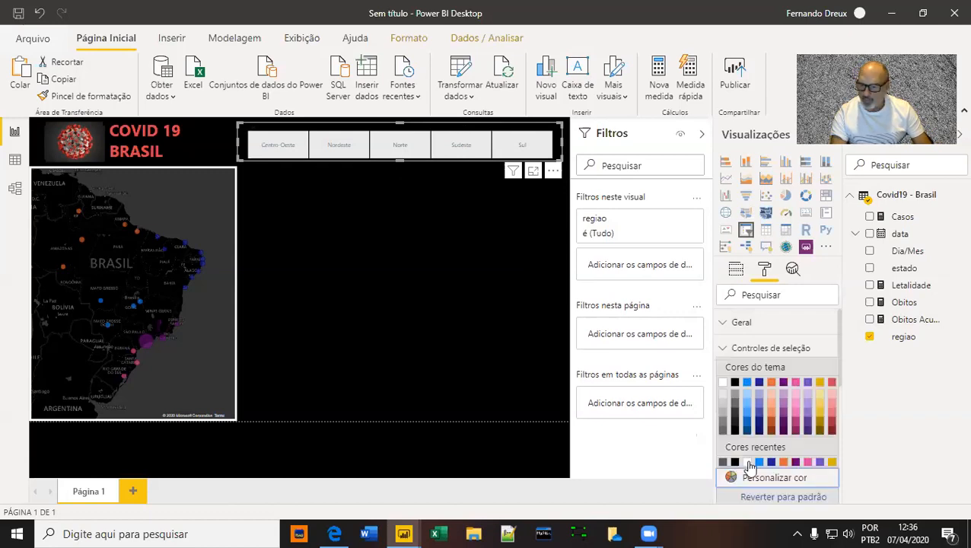
left_click(749, 464)
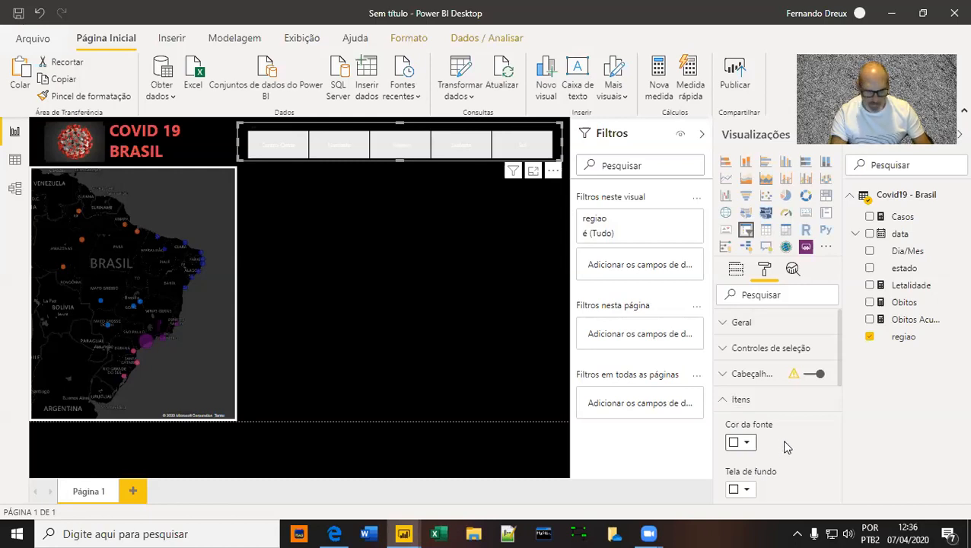
scroll(773, 443, "down", 3)
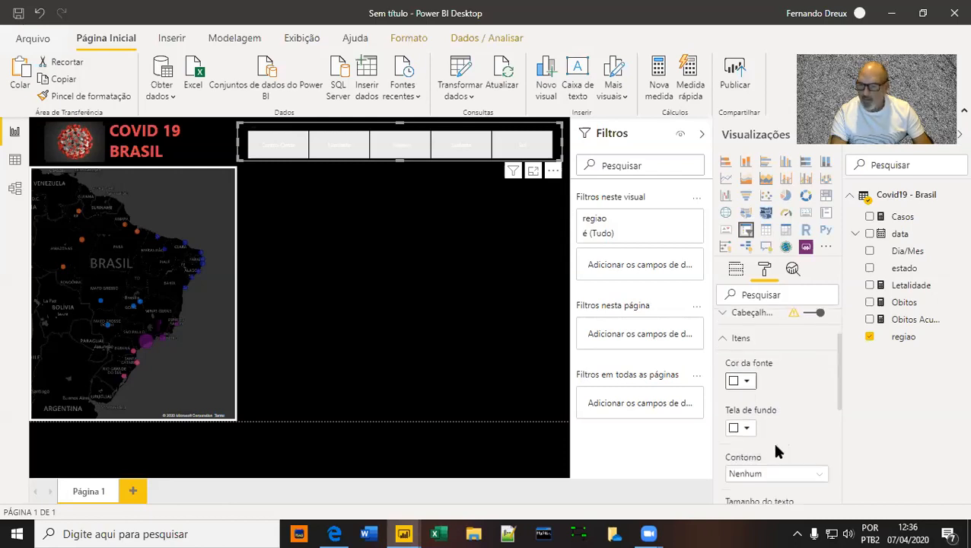
scroll(787, 425, "up", 1)
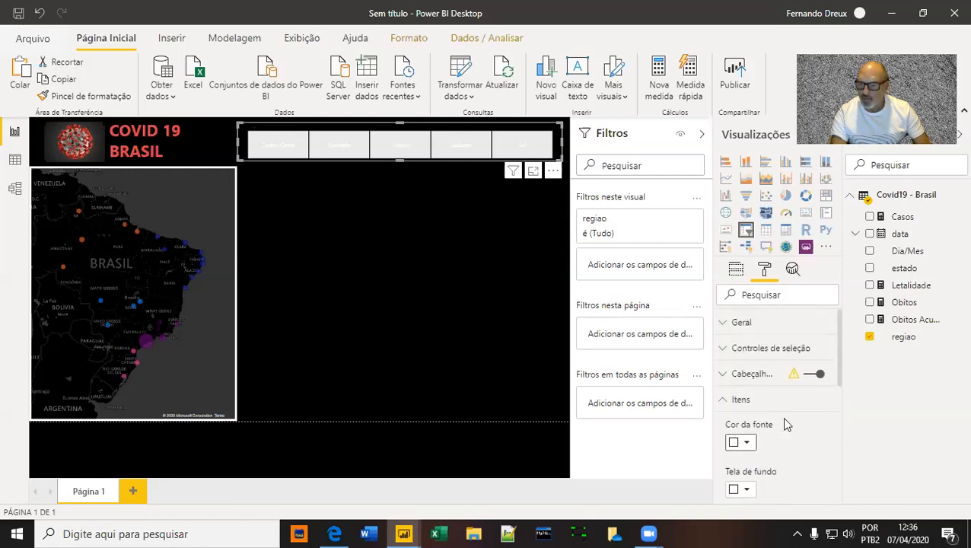
scroll(787, 423, "down", 2)
left_click(750, 348)
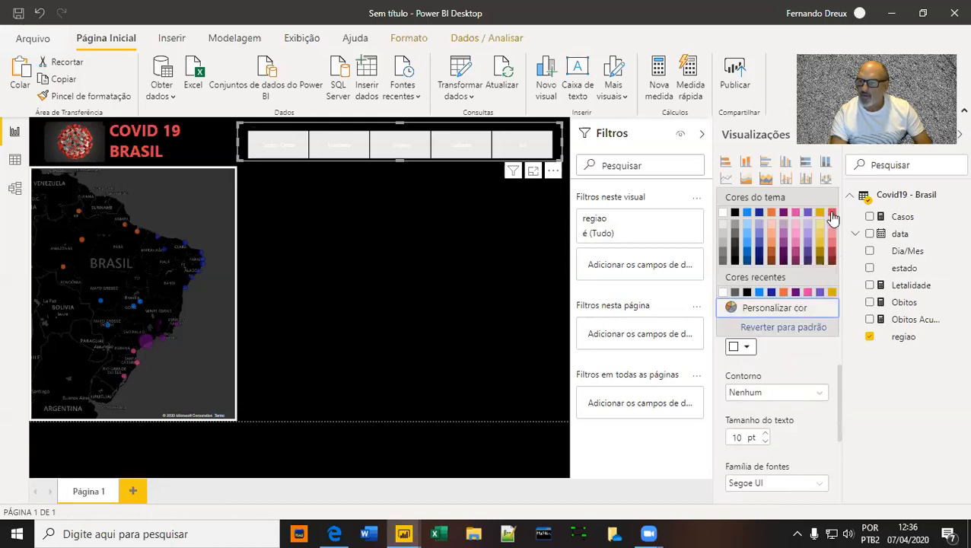
left_click(832, 219)
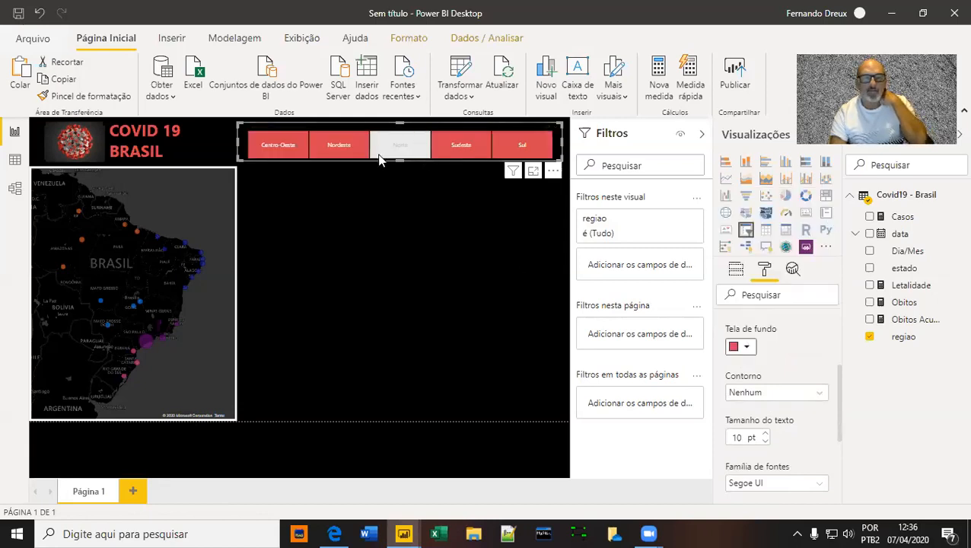
Set the regiao slicer items' text size to 14 pt and deselect the slicer
left_click(763, 434)
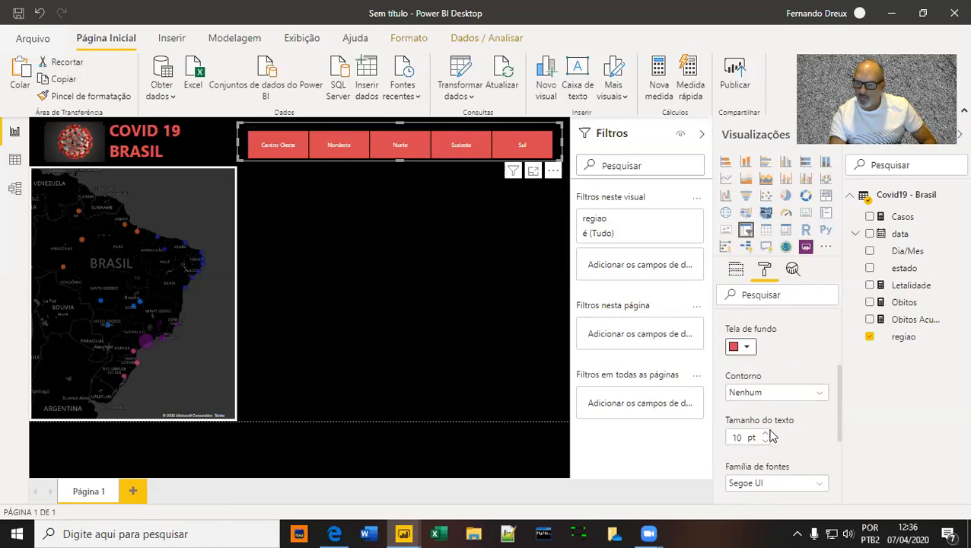
left_click(763, 434)
left_click(766, 434)
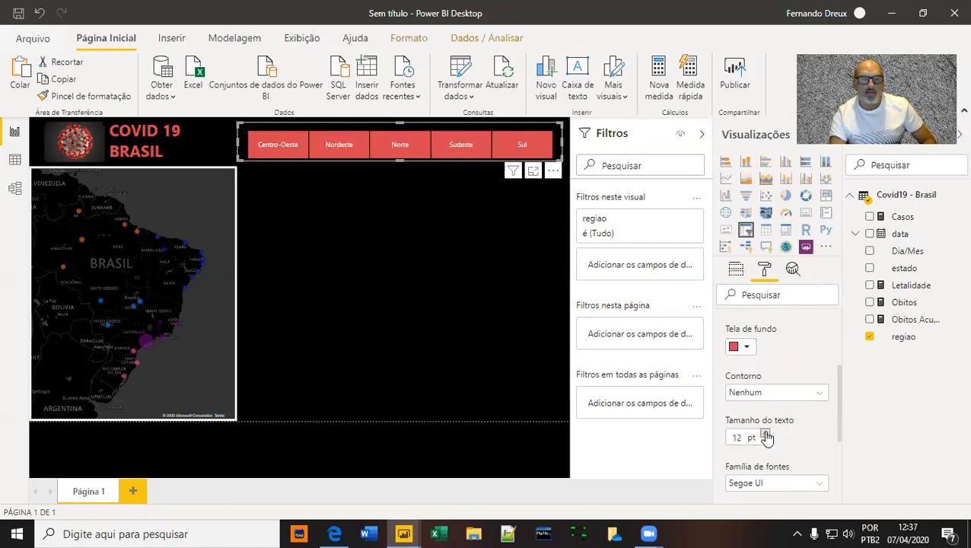
left_click(765, 434)
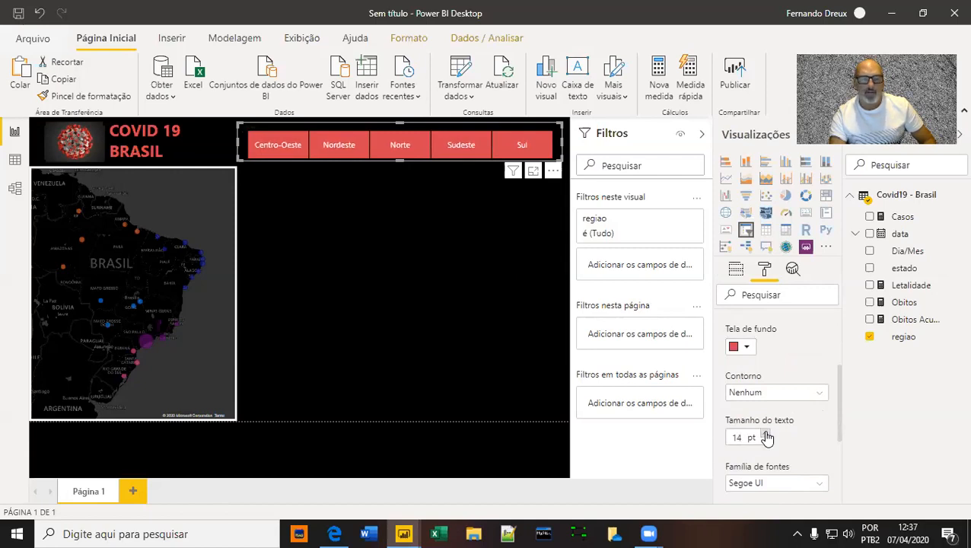
left_click(441, 185)
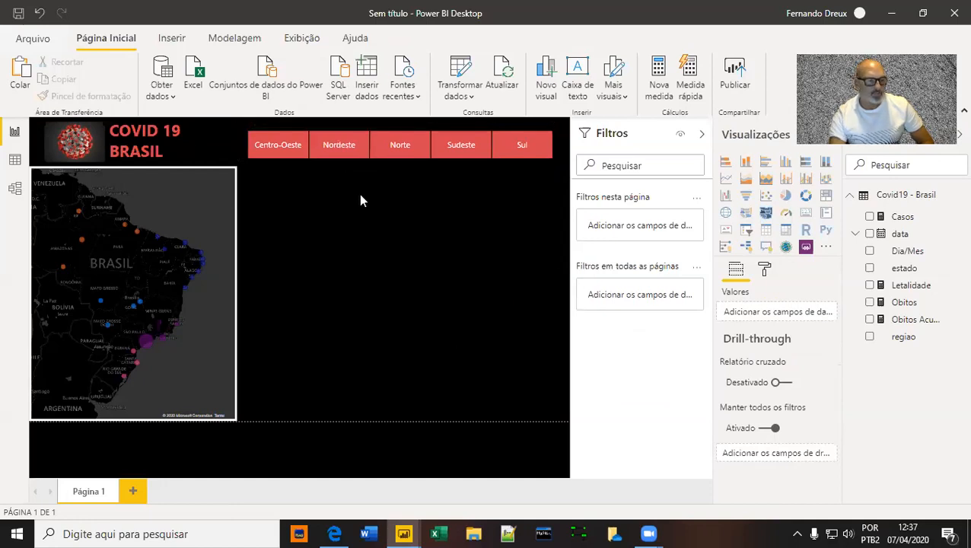
Test the regiao slicer on the map with Sudeste, Sul, both together and Norte, and clear the selection
left_click(457, 148)
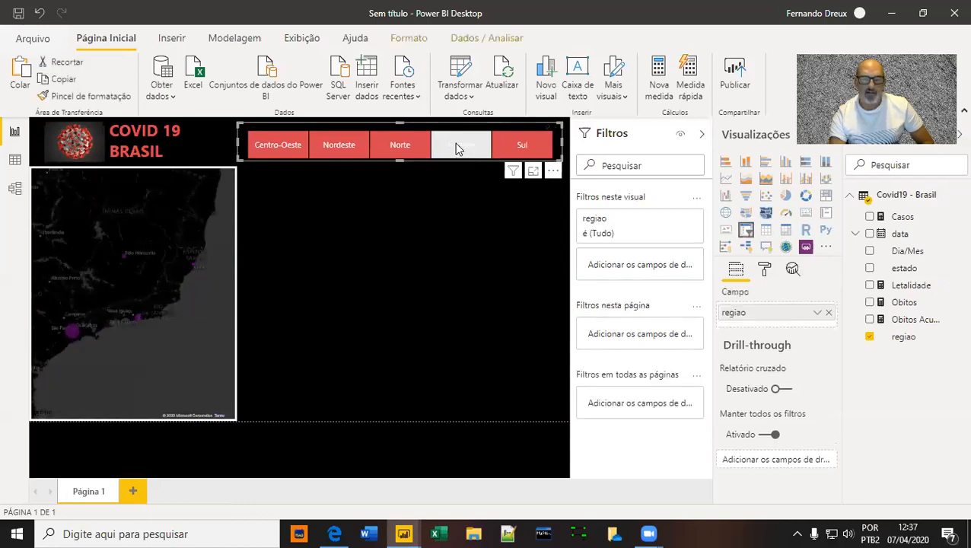
left_click(459, 147)
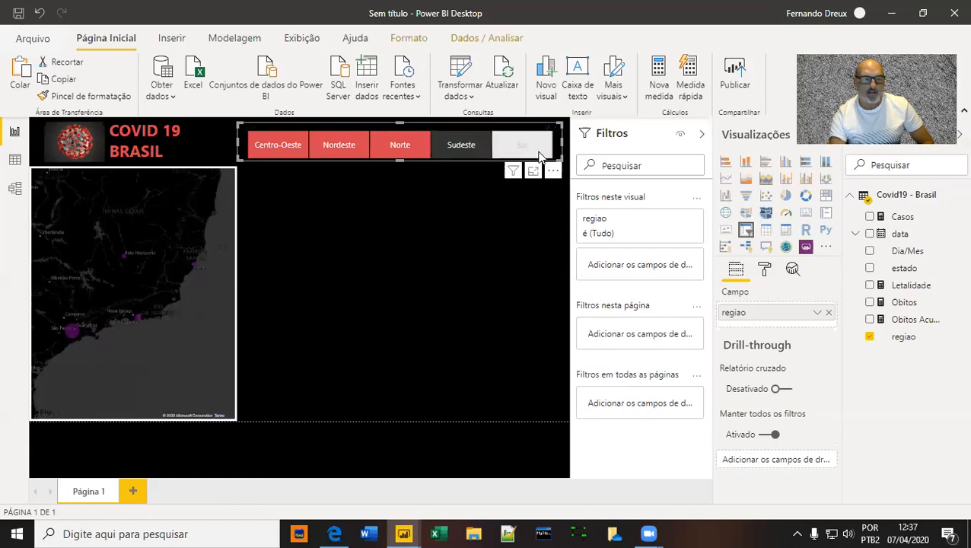
left_click(539, 156)
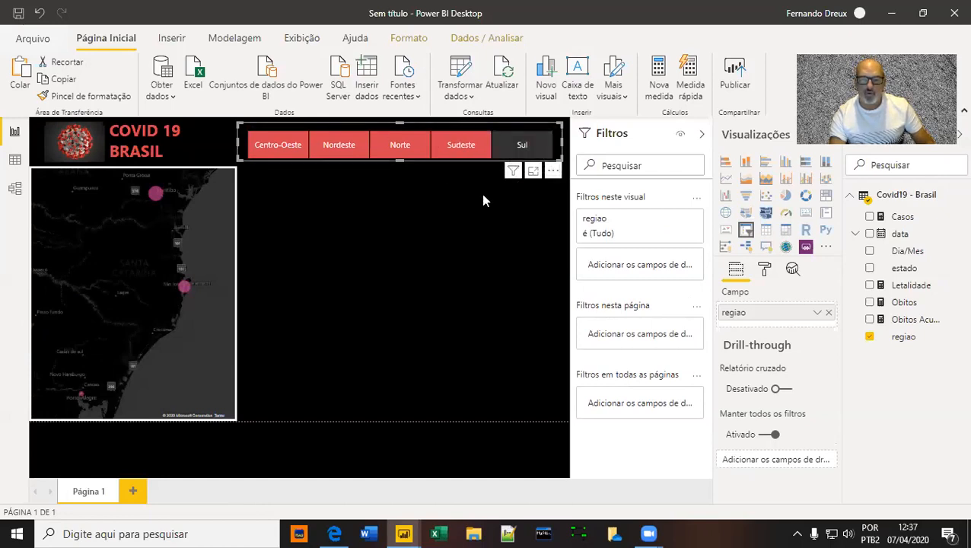
left_click(465, 147, "ctrl")
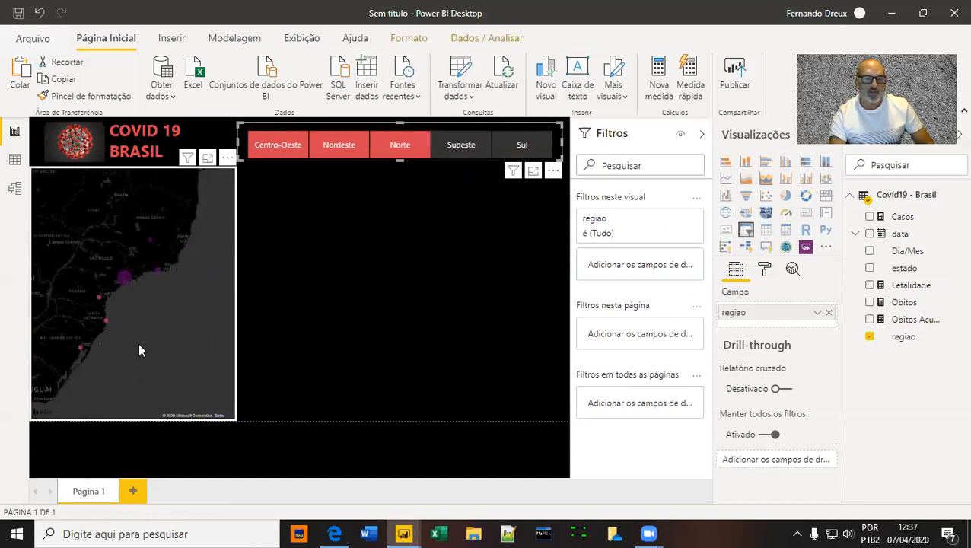
left_click(395, 149)
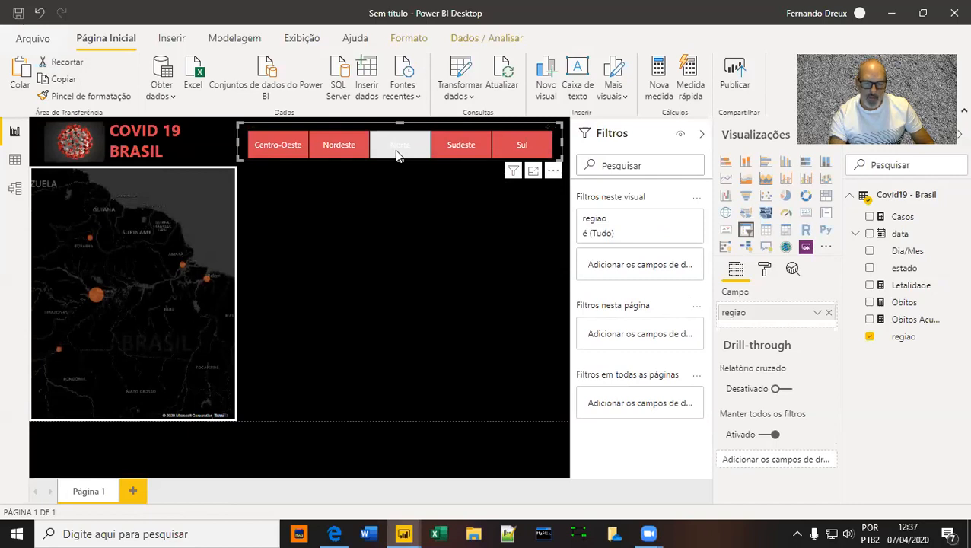
left_click(396, 150)
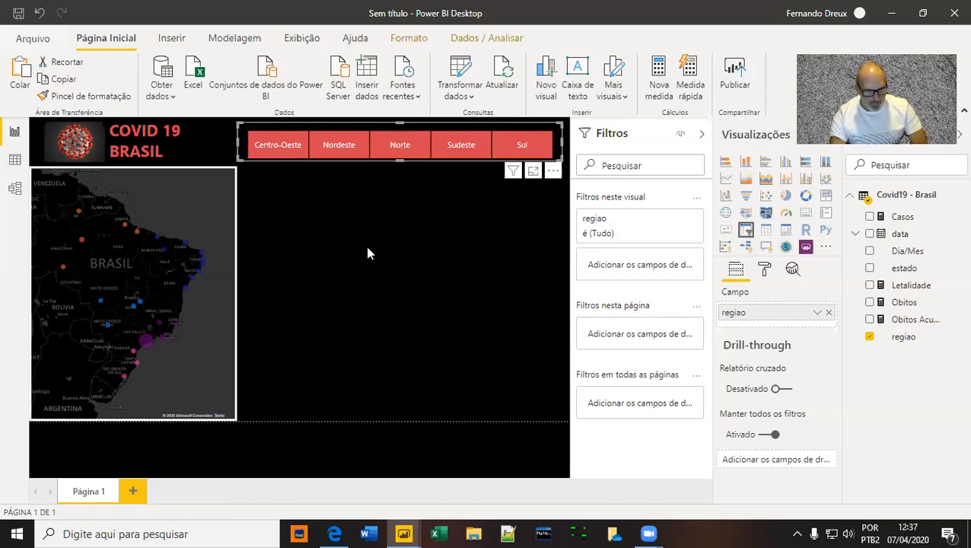
left_click(307, 210)
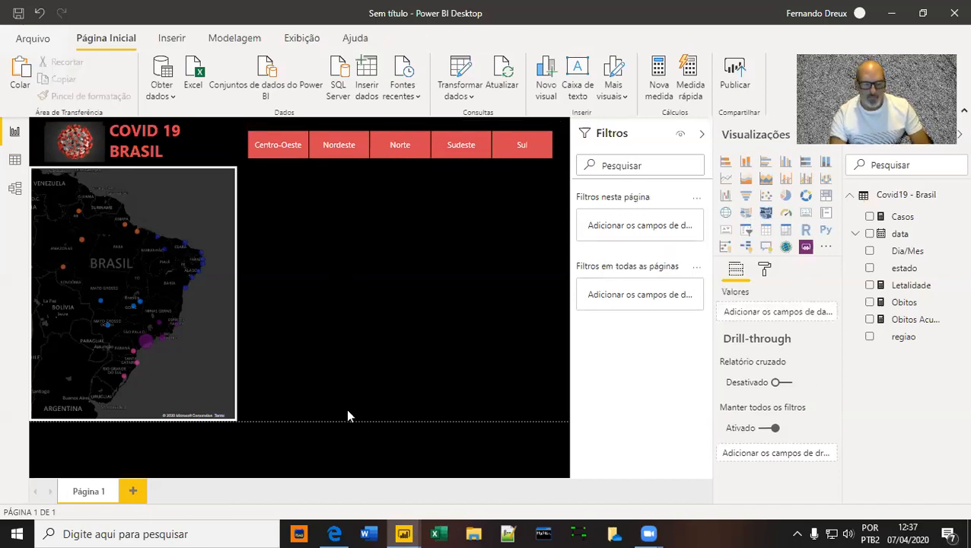
Examine the finished Covid19 - Brasil report's layout in its own window and return to the untitled report
mouse_move(397, 527)
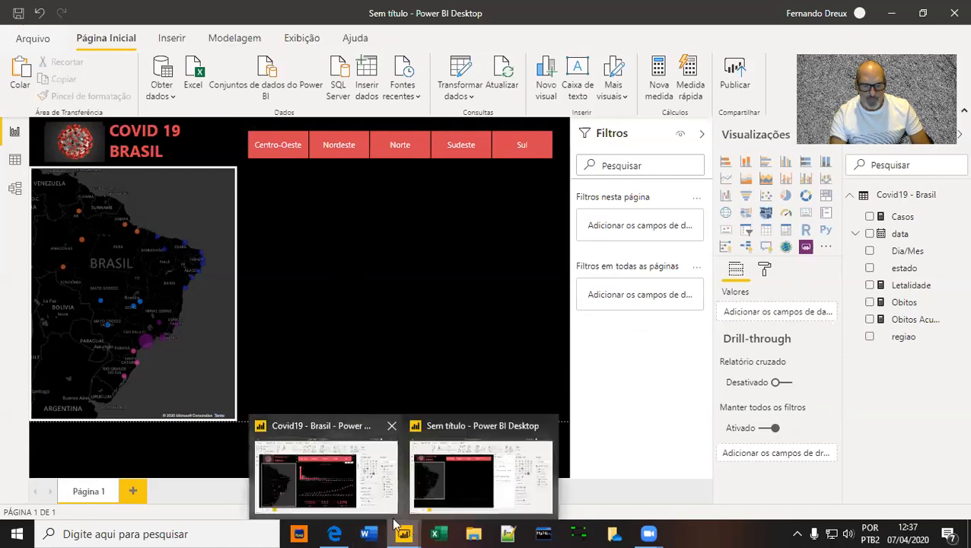
left_click(388, 494)
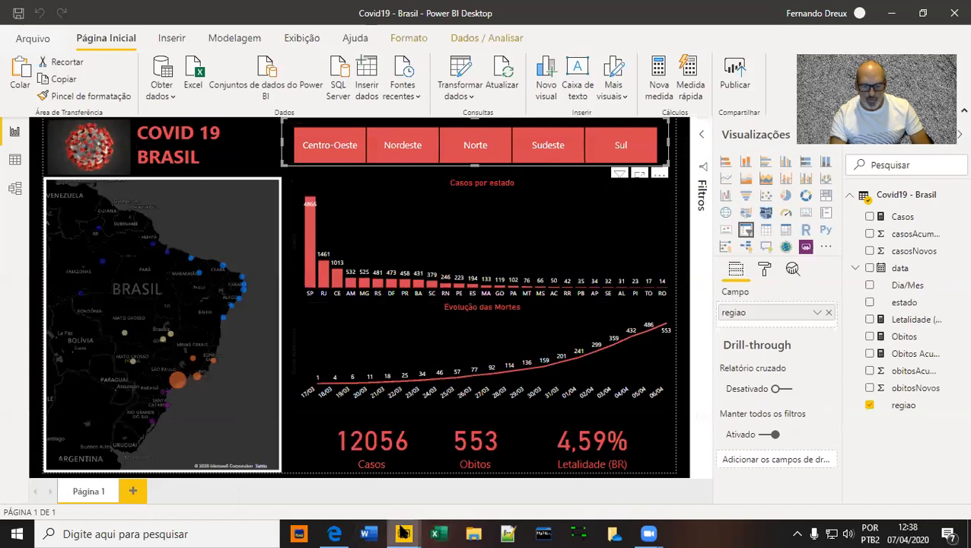
mouse_move(404, 533)
left_click(458, 509)
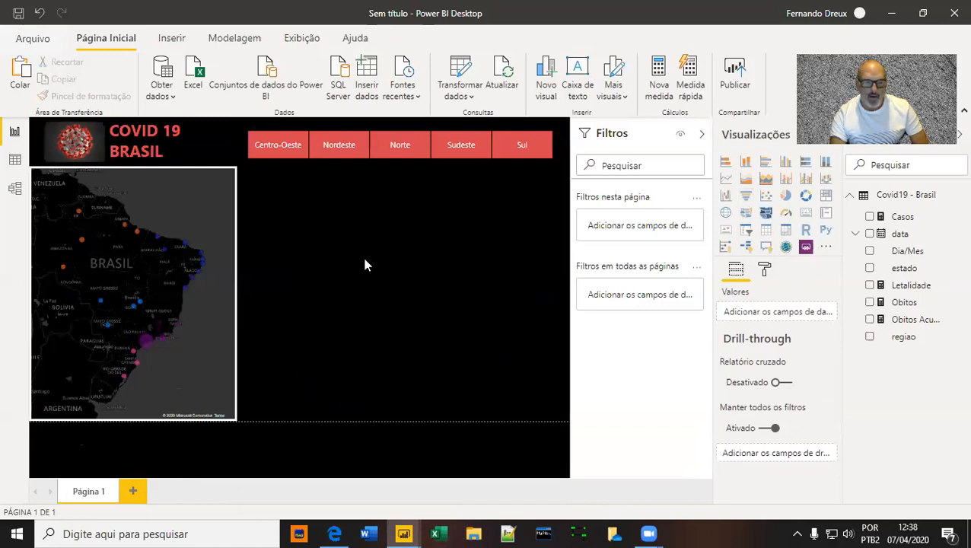
Add a clustered column chart as a wide strip beneath the regiao slicer, with estado on the axis and Casos as value
left_click(785, 163)
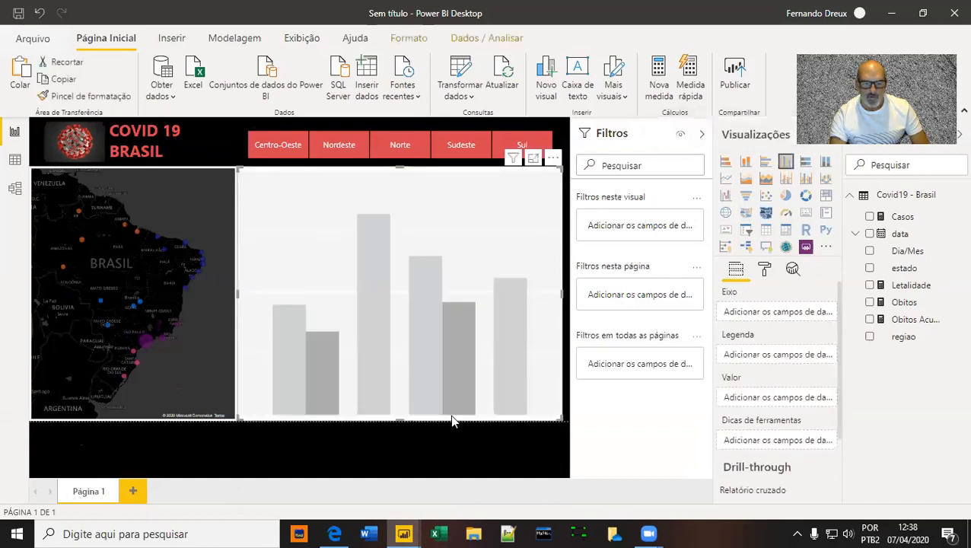
left_click_drag(452, 417, 415, 243)
left_click_drag(497, 213, 508, 215)
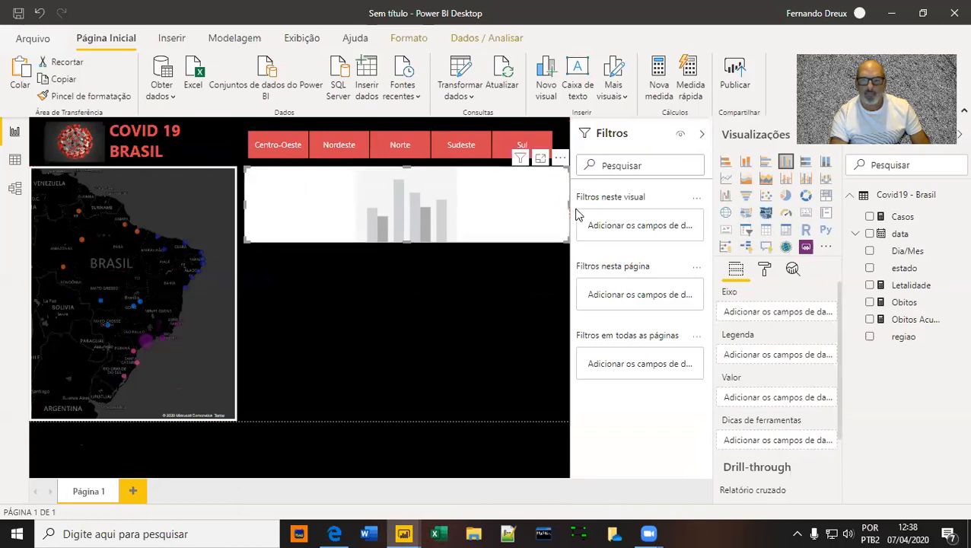
left_click_drag(568, 201, 562, 209)
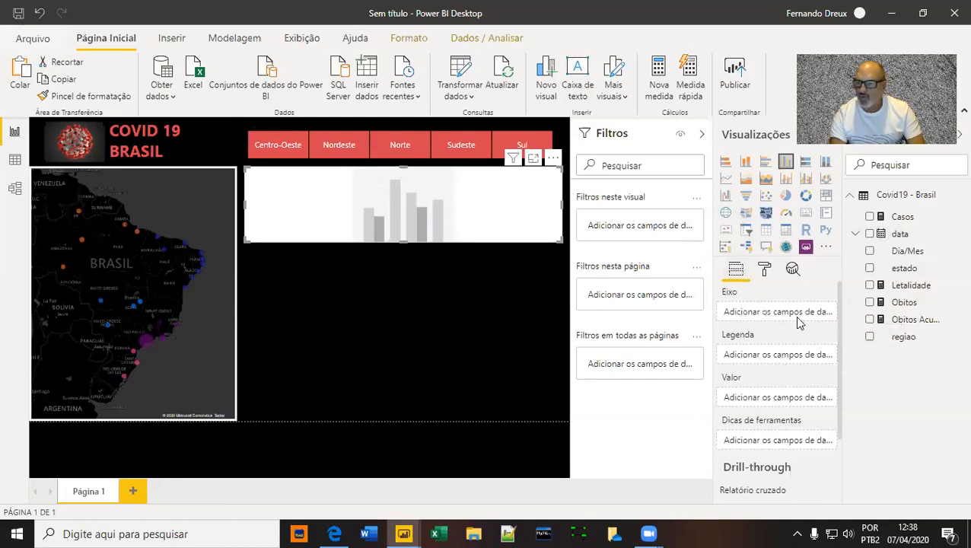
left_click_drag(910, 278, 790, 320)
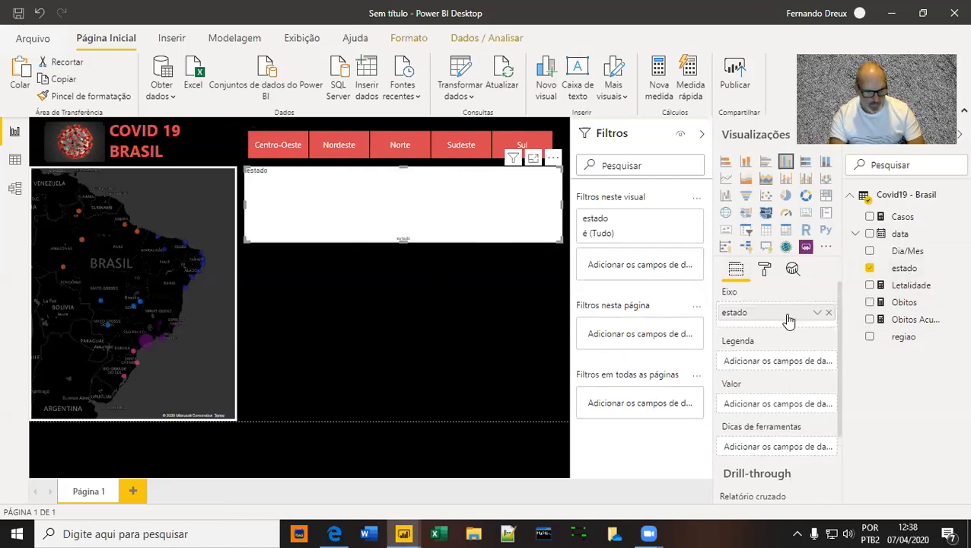
left_click_drag(904, 223, 778, 411)
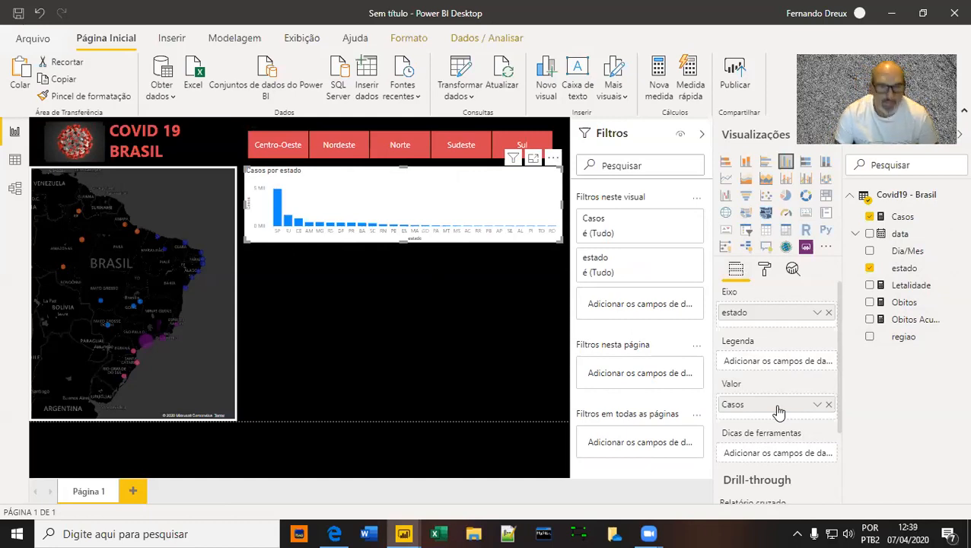
Turn off the background and the Y axis of the Casos por estado column chart
left_click(764, 272)
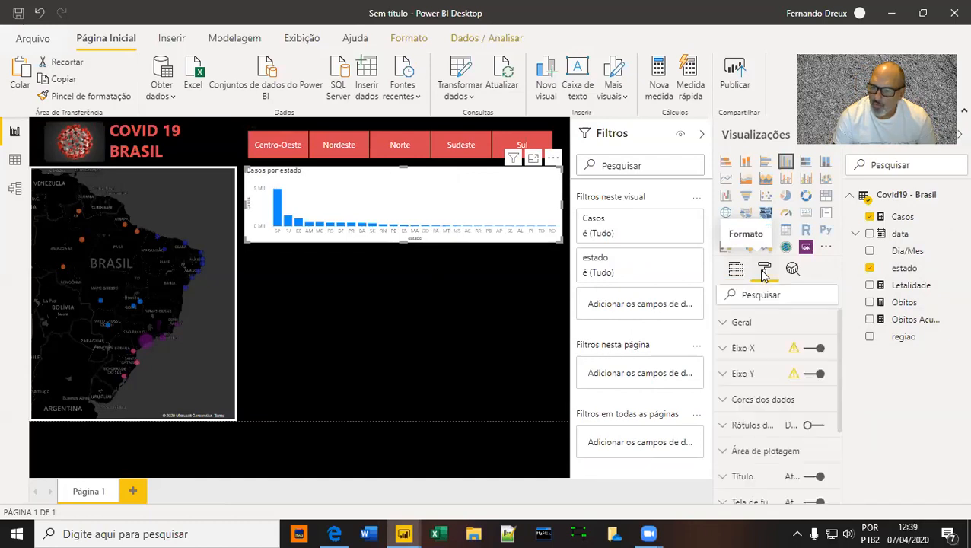
scroll(812, 441, "down", 2)
left_click(820, 434)
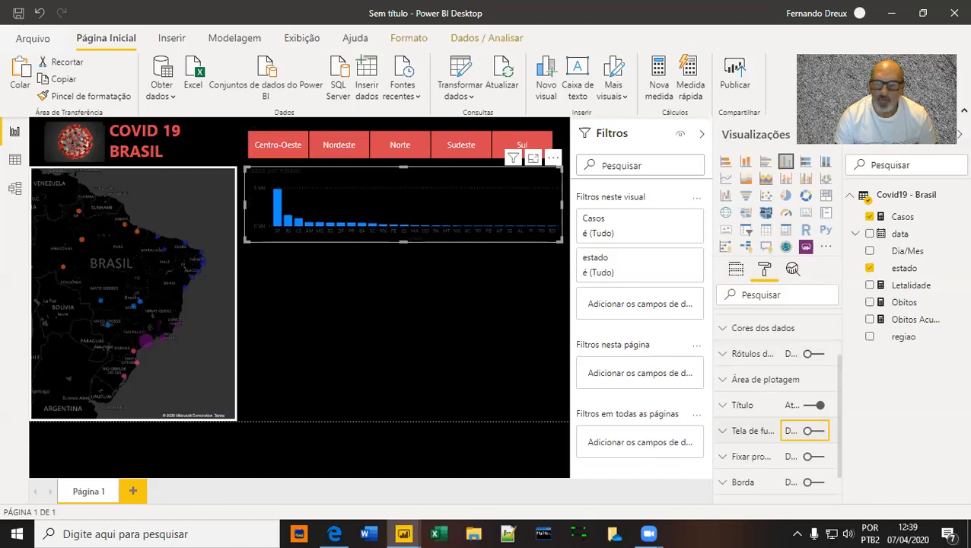
scroll(791, 469, "down", 1)
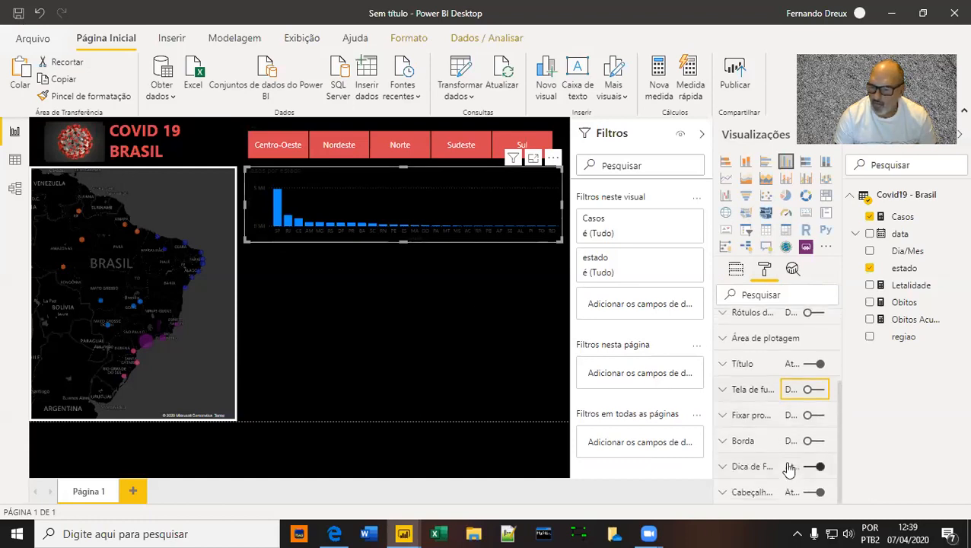
scroll(790, 468, "up", 3)
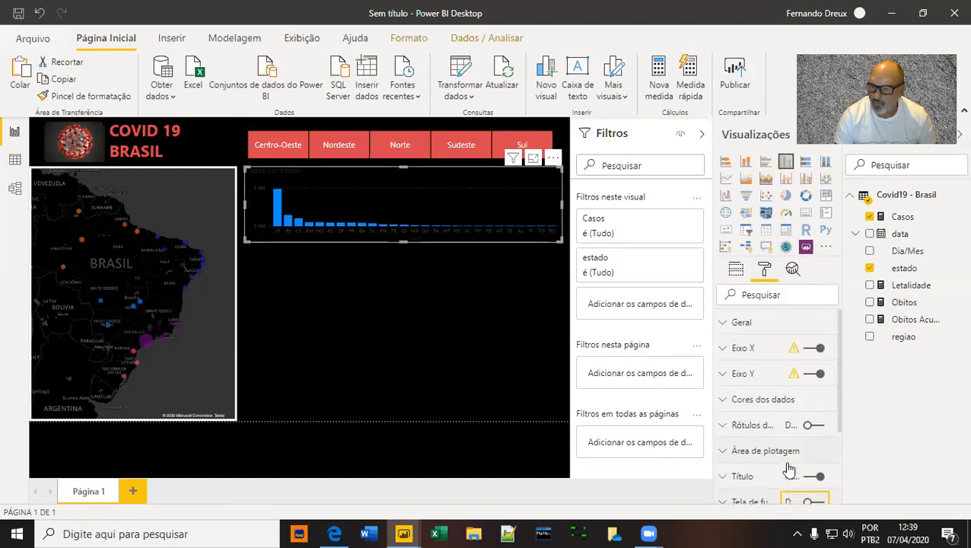
left_click(816, 379)
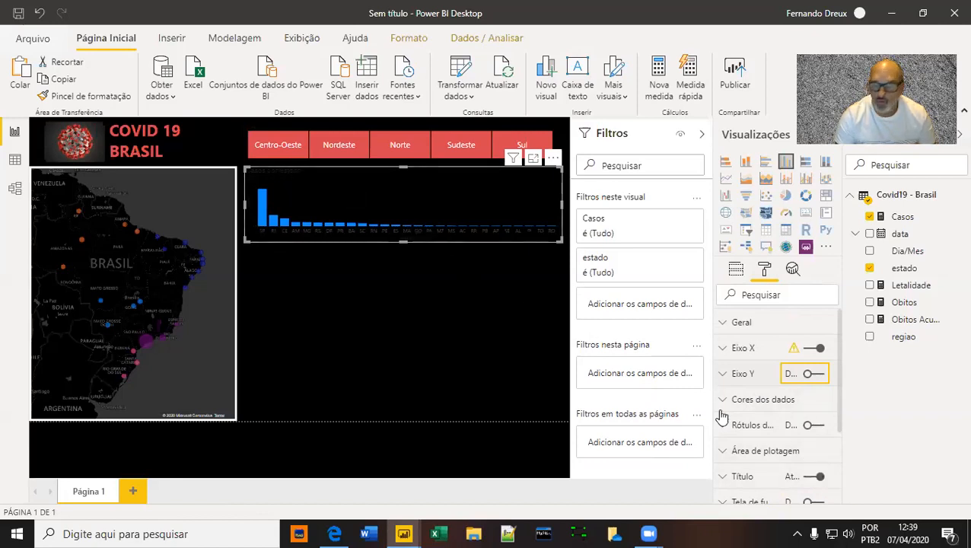
Set the font colour of the Casos por estado chart's title to the theme red
left_click(738, 476)
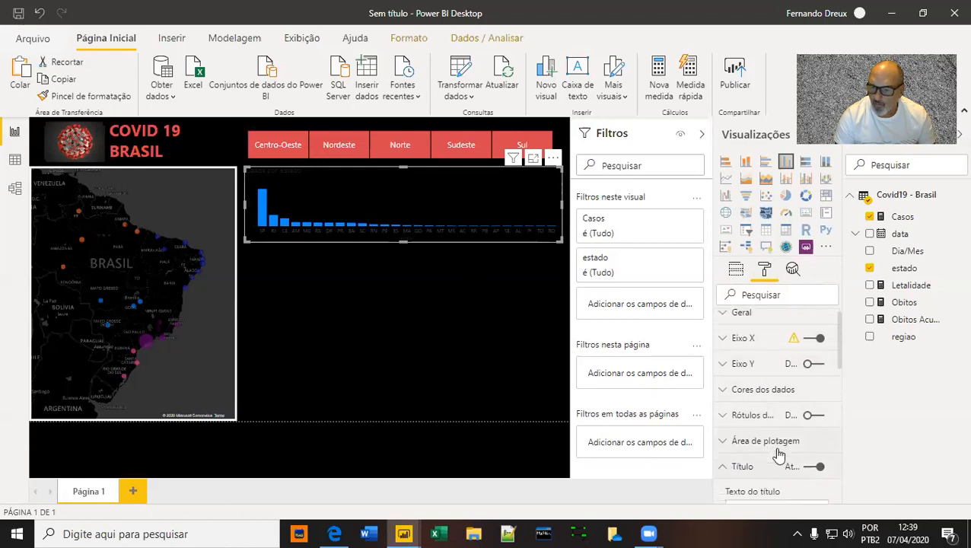
scroll(778, 454, "down", 1)
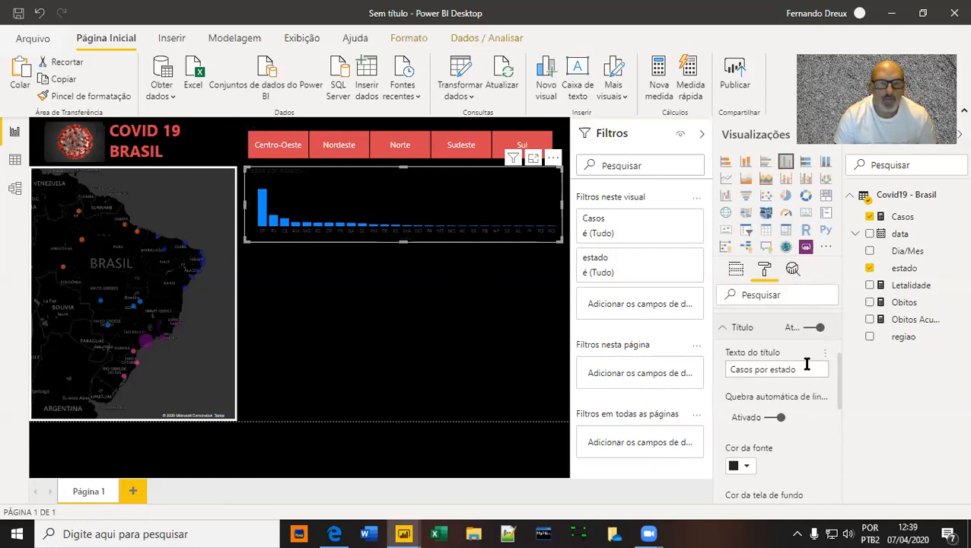
left_click(748, 468)
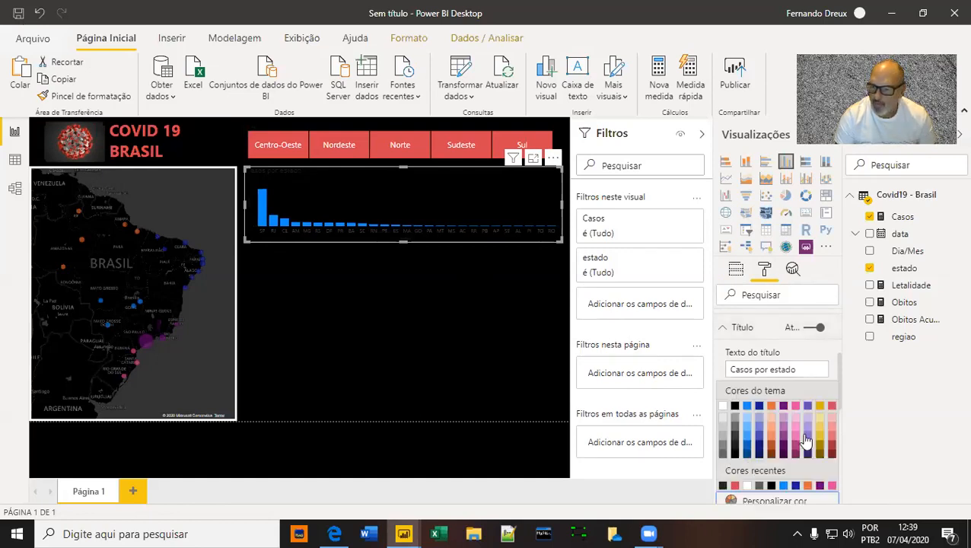
left_click(831, 407)
scroll(807, 434, "down", 3)
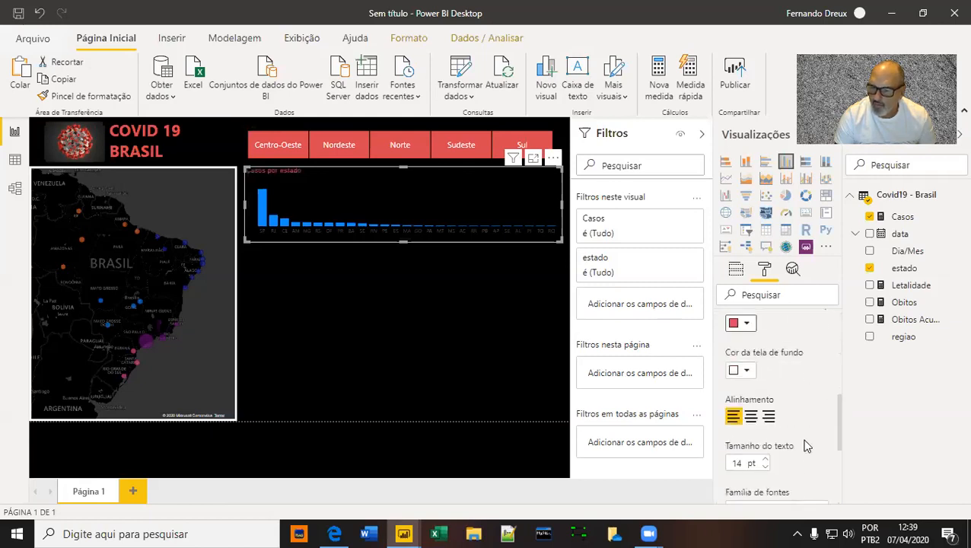
Centre the Casos por estado chart's title and set its text size to 16 pt
left_click(748, 421)
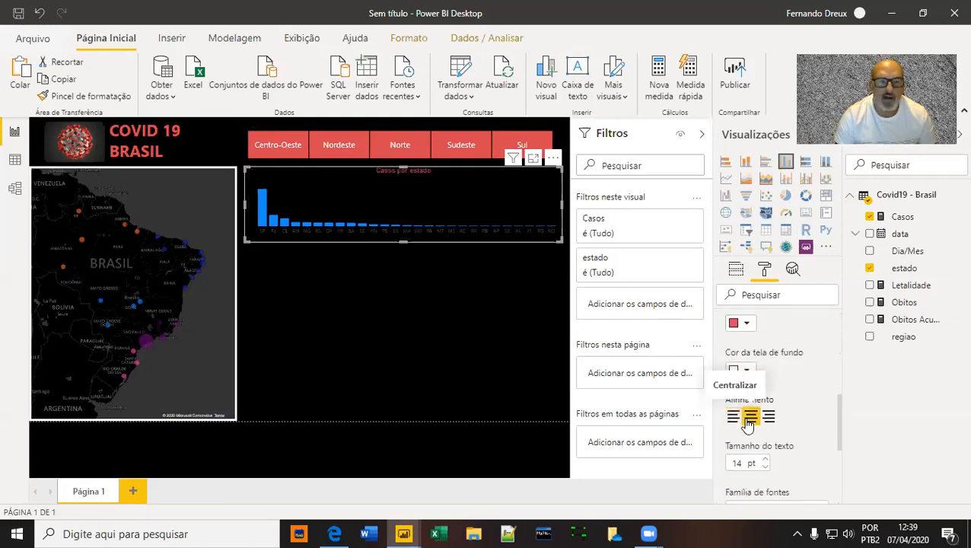
left_click(765, 459)
left_click(766, 459)
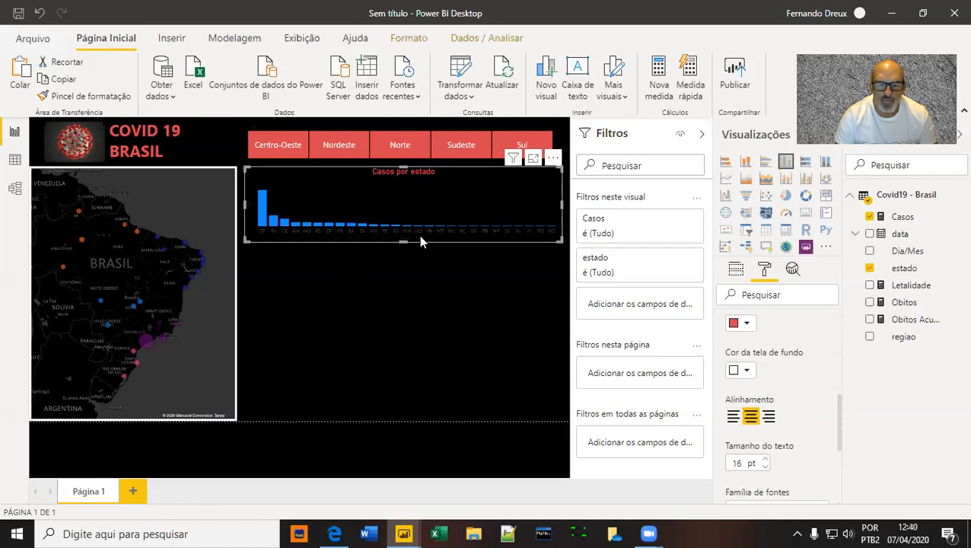
scroll(805, 435, "up", 5)
scroll(805, 435, "down", 3)
scroll(806, 436, "up", 2)
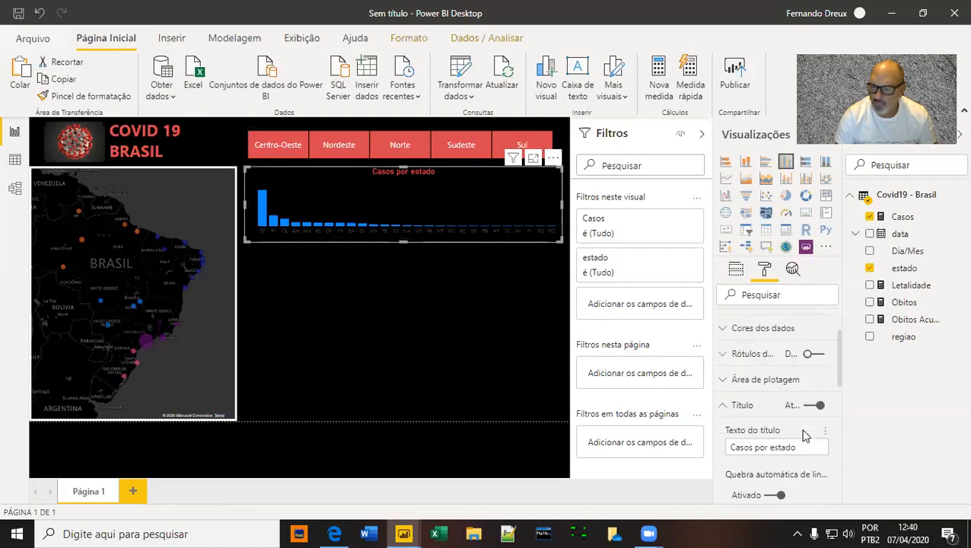
left_click(722, 405)
Set the Casos por estado chart's X axis labels to white with a text size of 10 pt
scroll(743, 377, "up", 2)
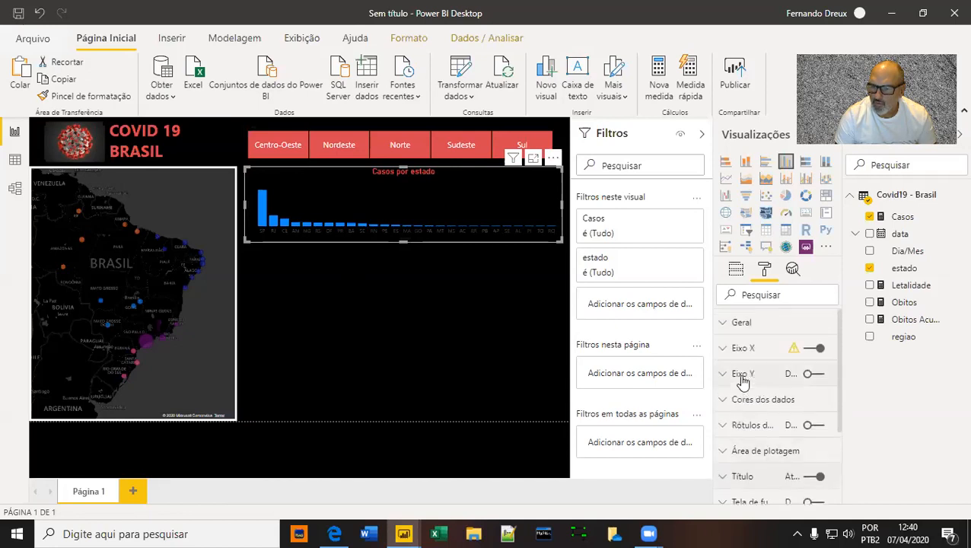
left_click(722, 354)
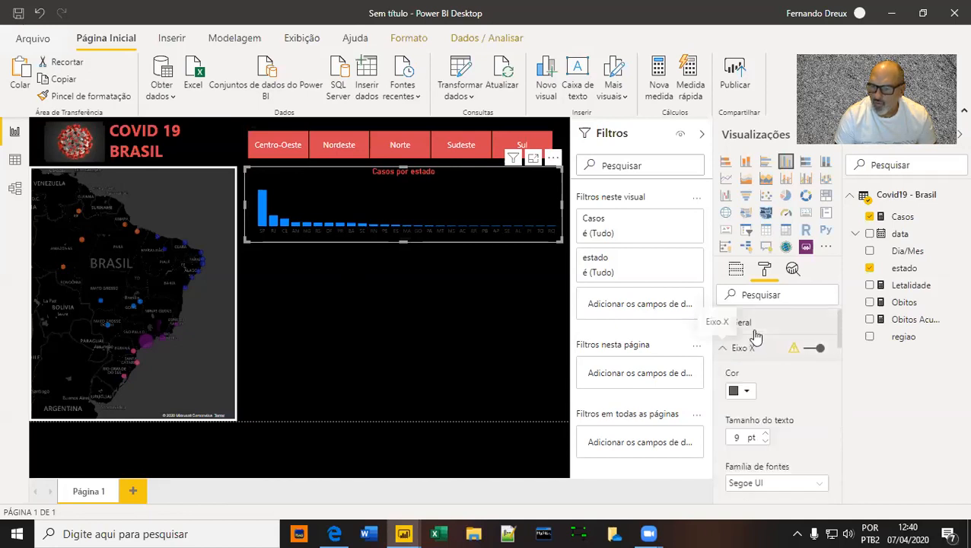
left_click(747, 393)
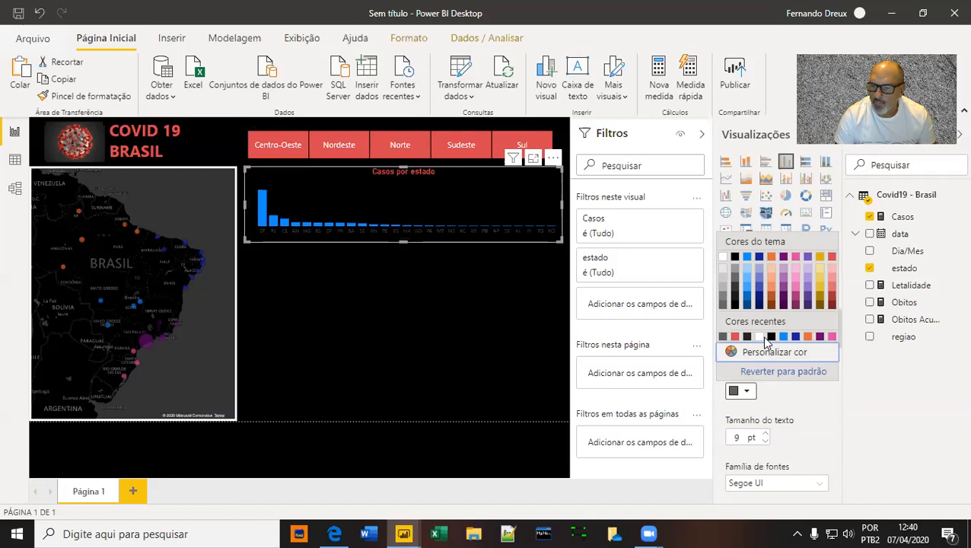
left_click(759, 337)
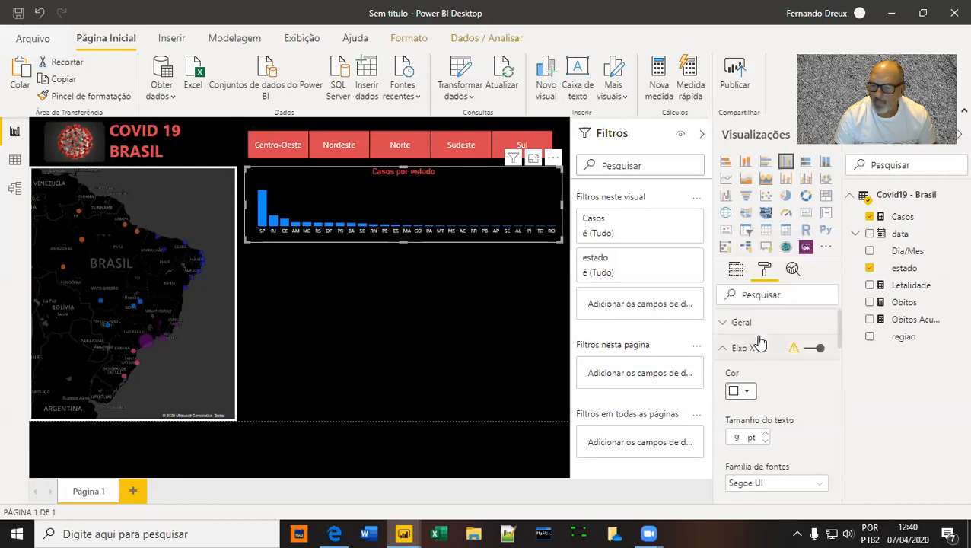
left_click(766, 434)
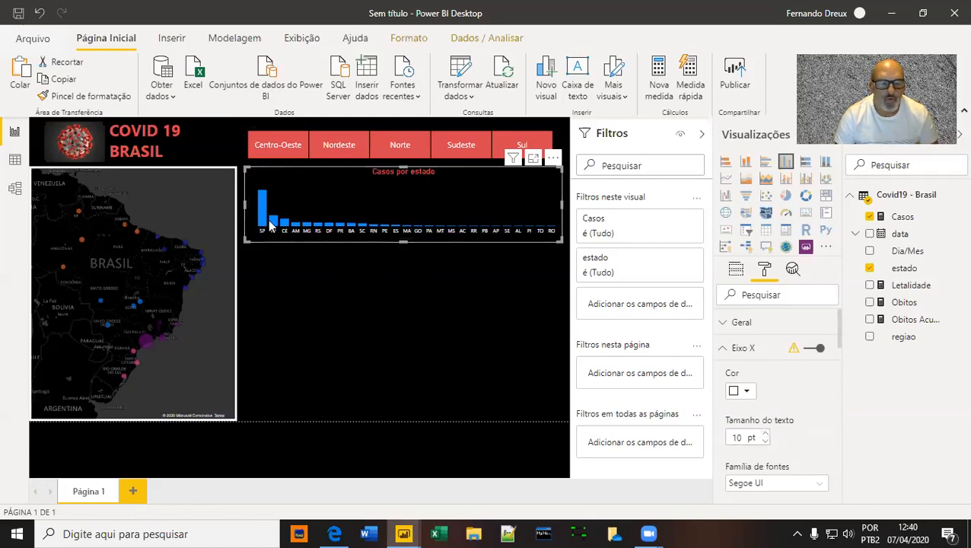
left_click(725, 348)
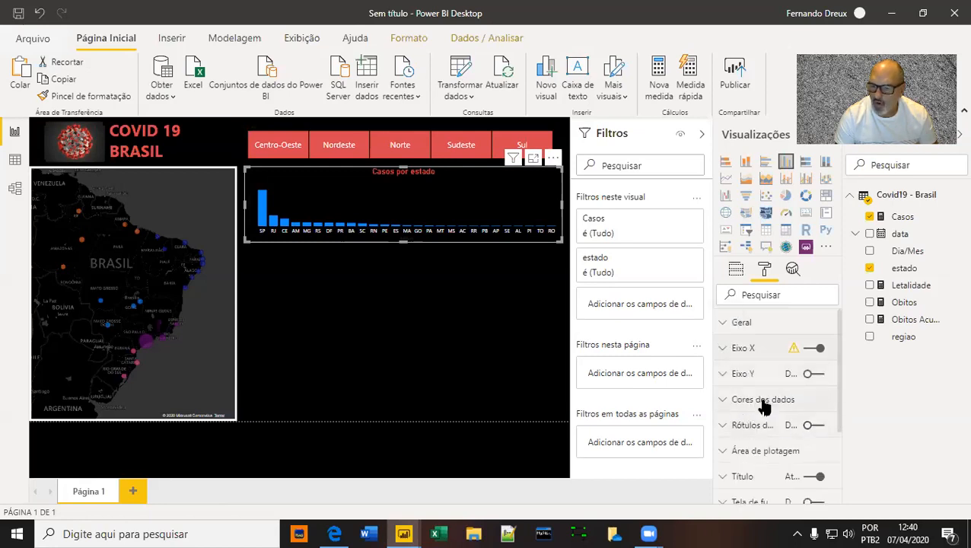
Turn on the data labels of the Casos por estado chart and colour them white
left_click(808, 429)
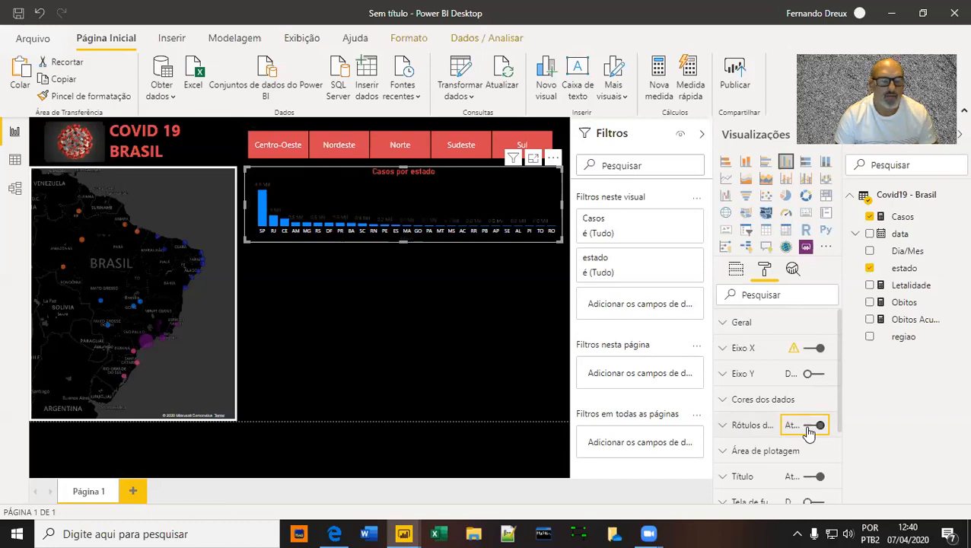
left_click(725, 431)
scroll(788, 430, "down", 1)
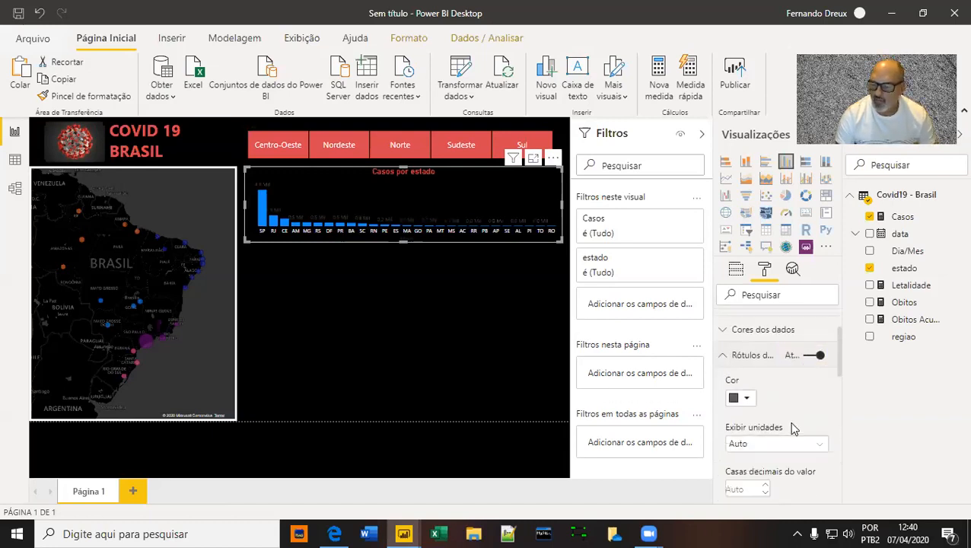
left_click(747, 399)
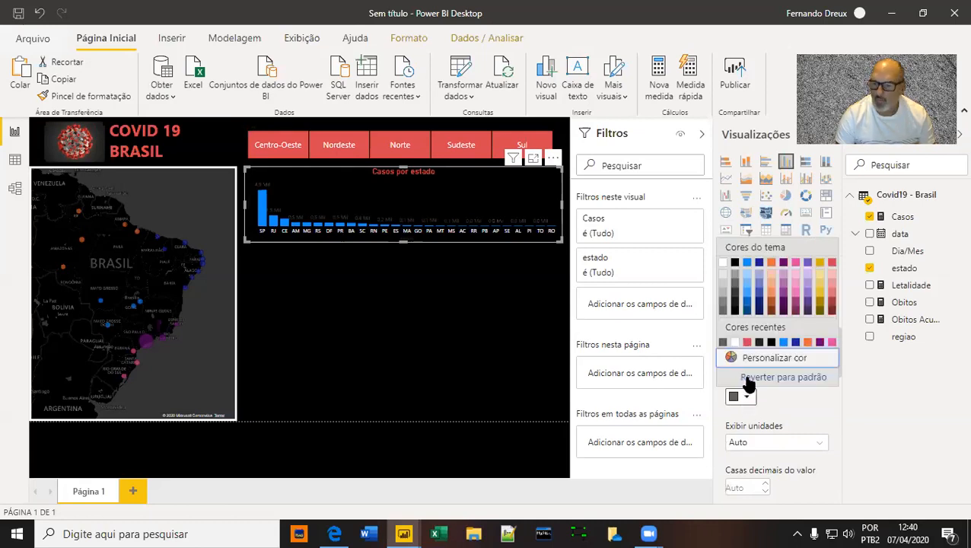
left_click(737, 344)
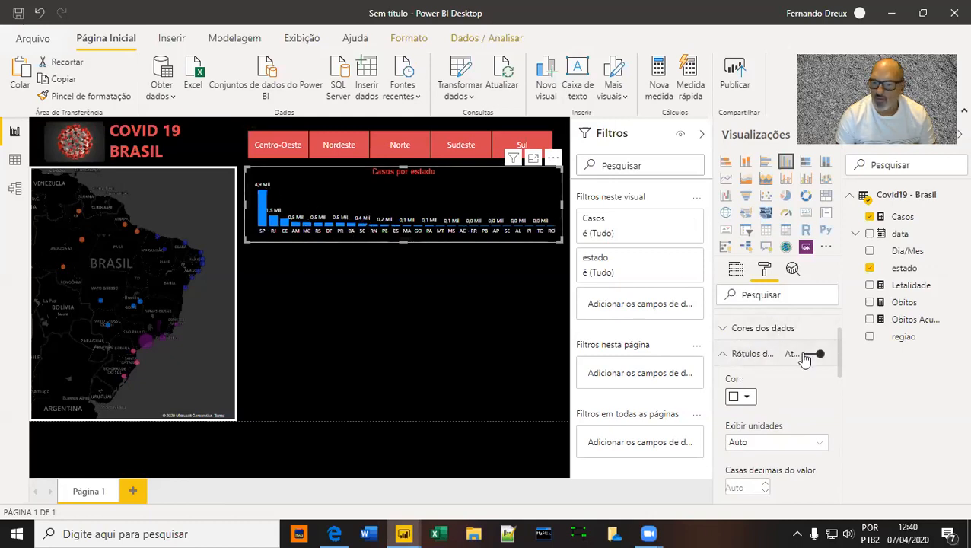
Set the chart's data labels to display units Nenhum and a text size of 11 pt
left_click(821, 446)
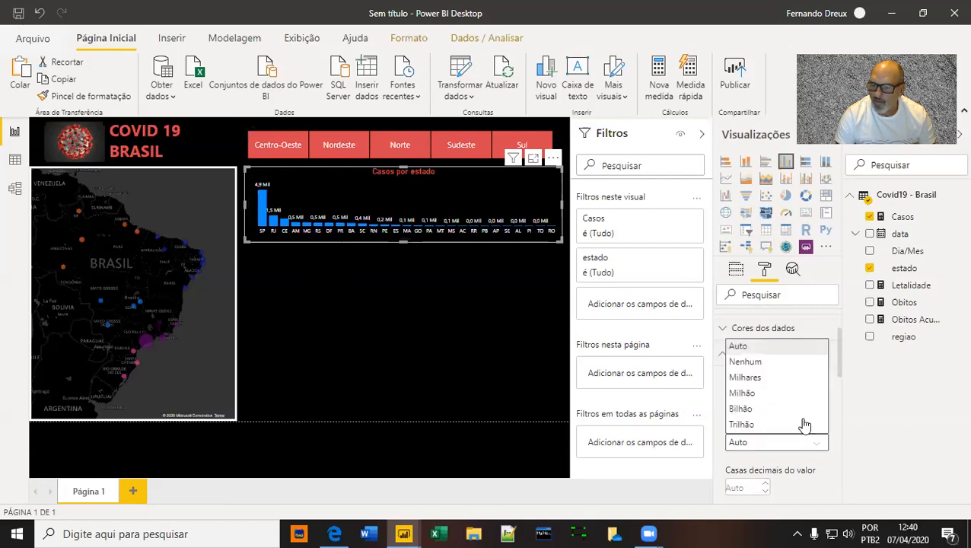
left_click(750, 363)
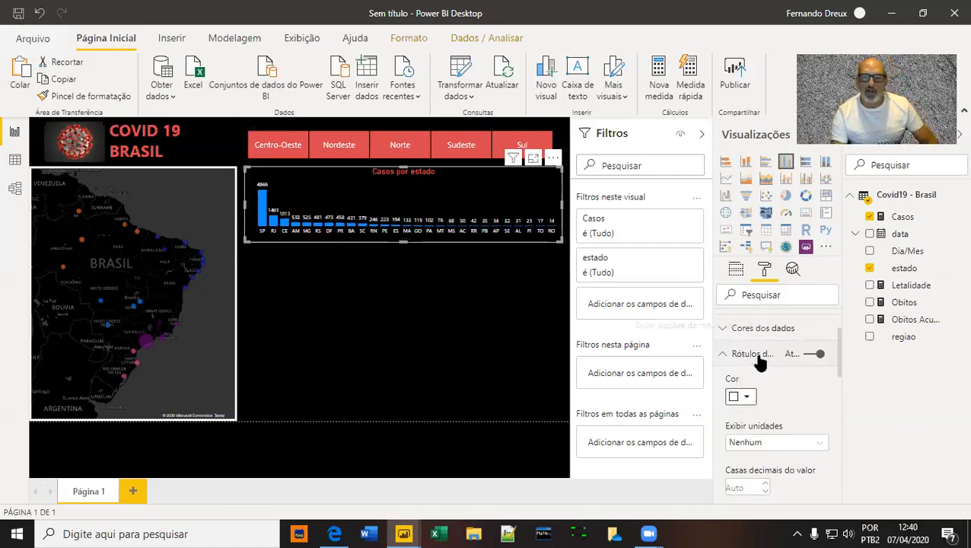
scroll(773, 413, "down", 3)
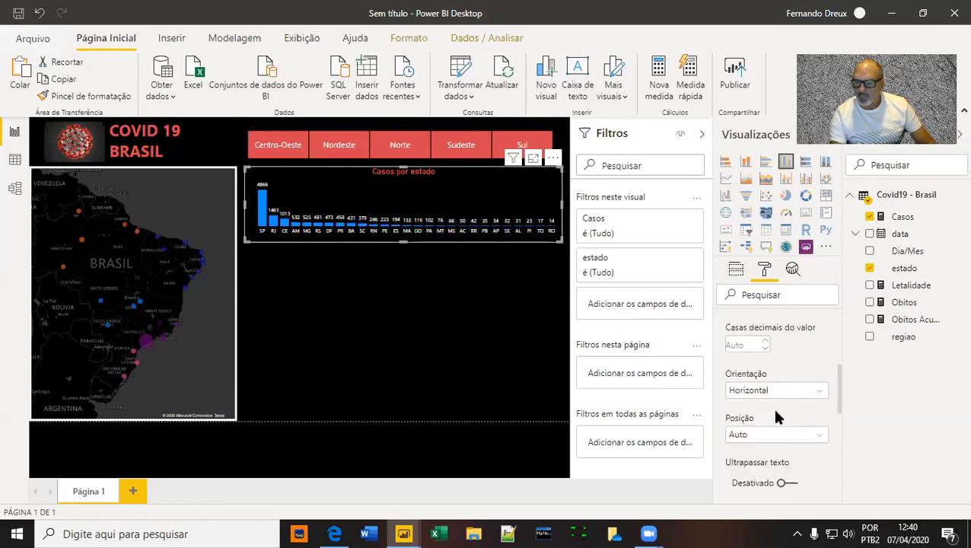
scroll(771, 406, "down", 2)
left_click(767, 454)
left_click(767, 456)
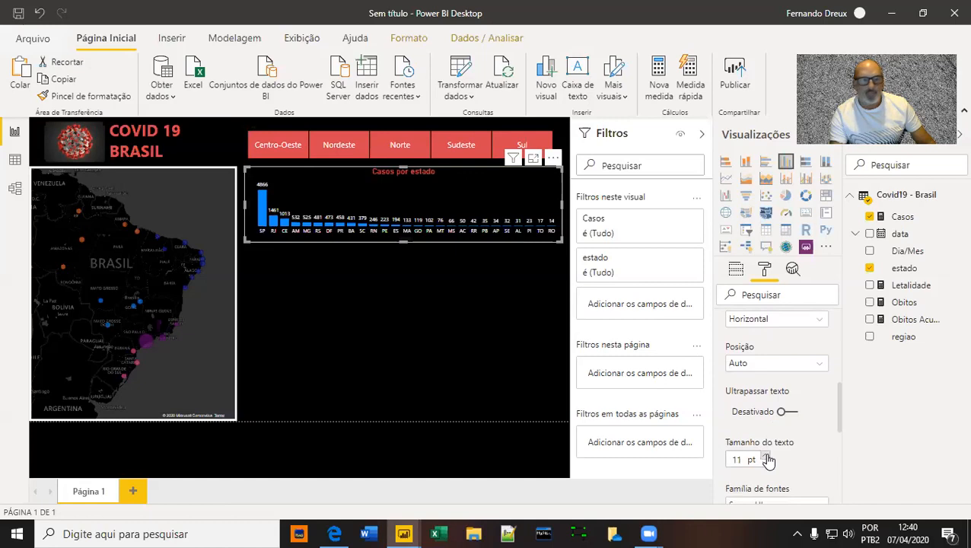
scroll(771, 434, "up", 2)
scroll(761, 434, "up", 3)
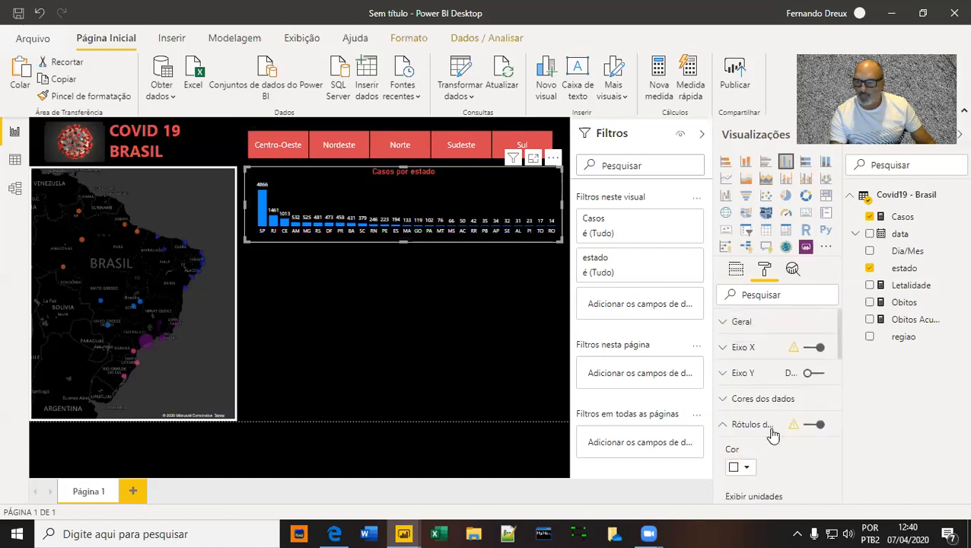
left_click(723, 426)
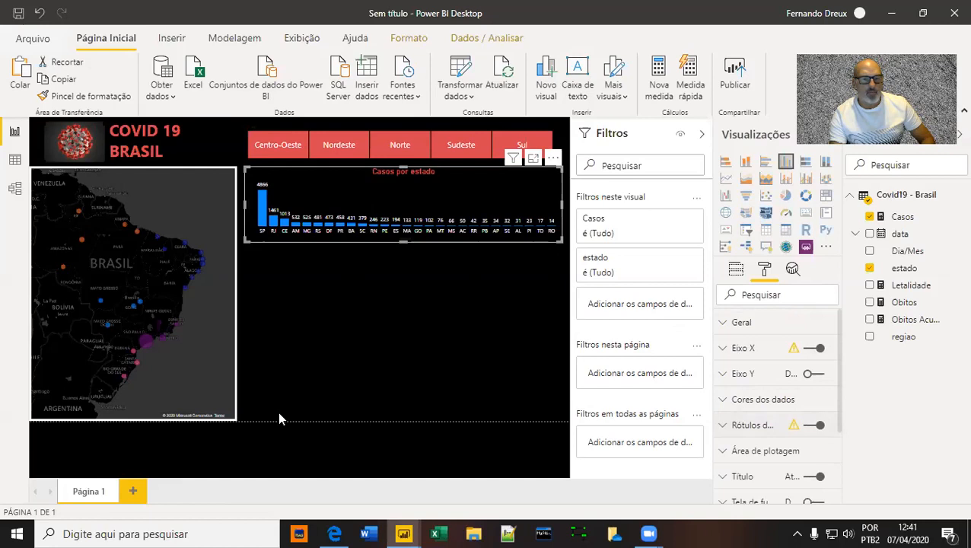
Set the default data colour of the Casos por estado columns to the theme red
left_click(725, 404)
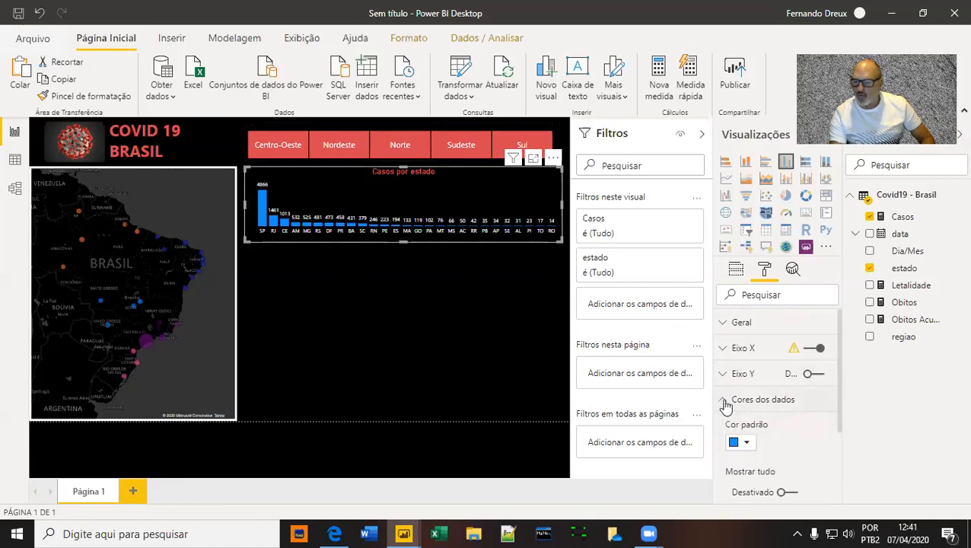
left_click(750, 446)
left_click(832, 308)
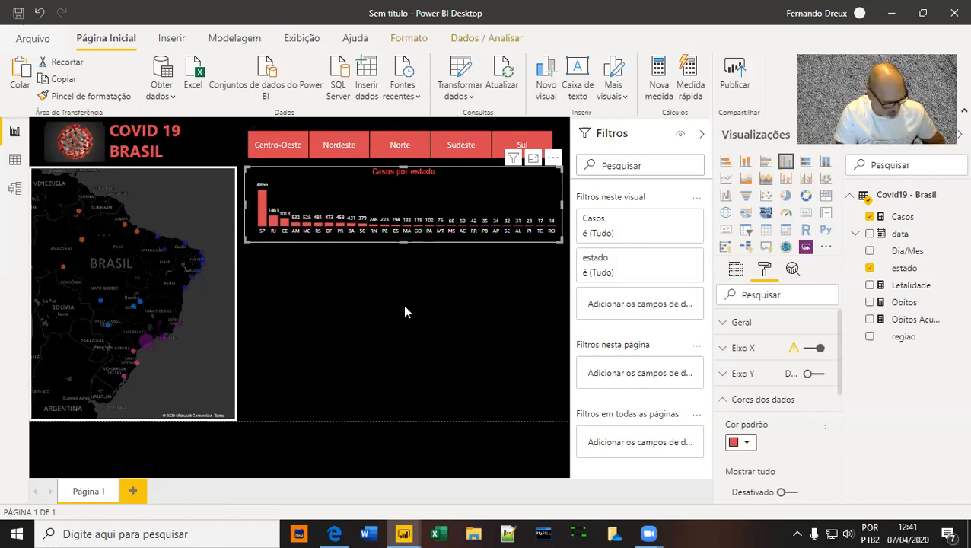
Duplicate the Casos por estado chart, place the copy beneath the original and make both charts slightly taller
key("ctrl+v")
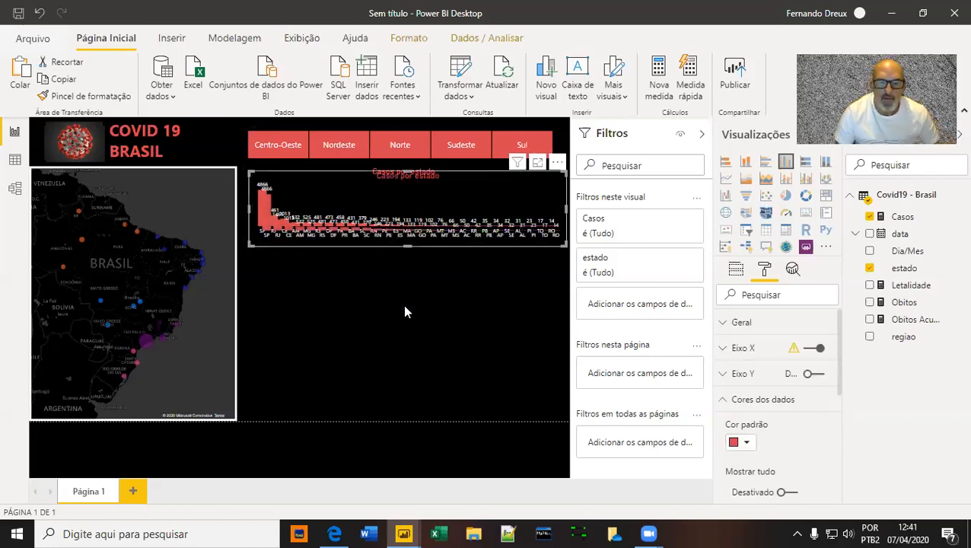
left_click_drag(496, 271, 493, 339)
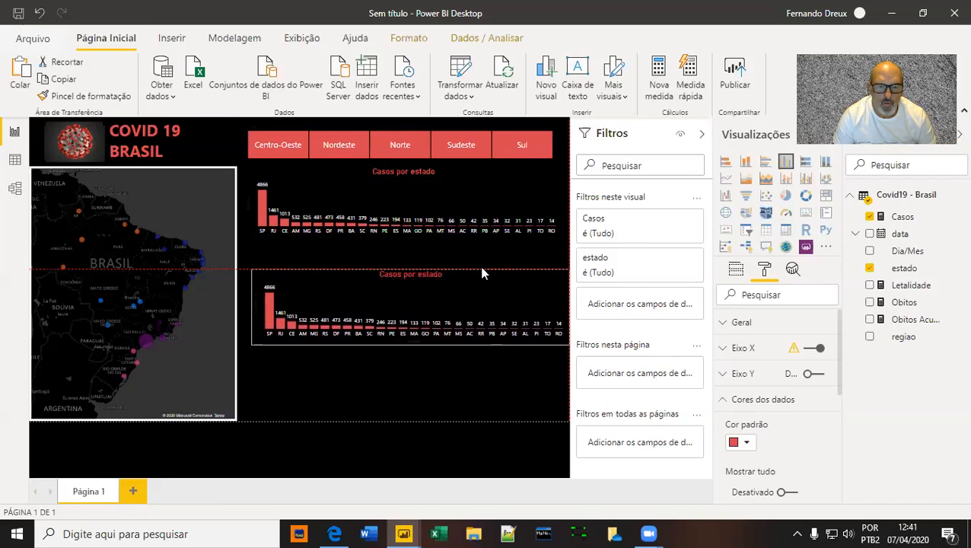
left_click(408, 243)
left_click_drag(409, 242, 402, 258)
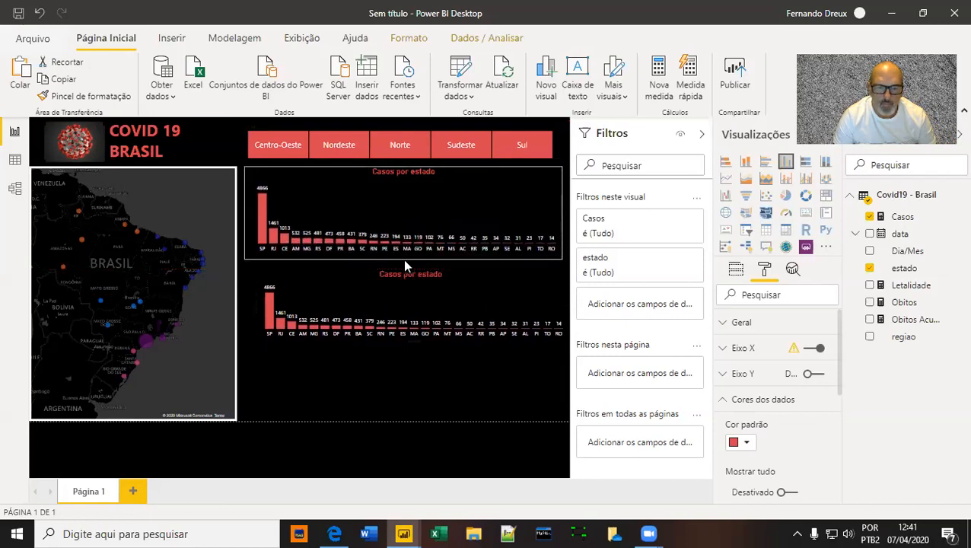
left_click(401, 335)
left_click_drag(404, 344, 406, 360)
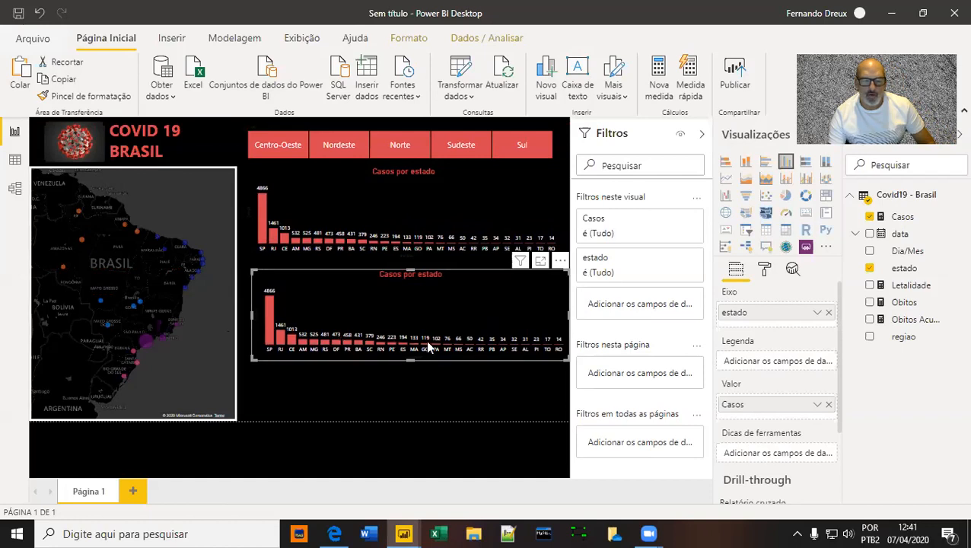
Change the lower copy to a line chart of Obitos Acumulados by Dia/Mes and align it beneath the column chart
left_click(727, 183)
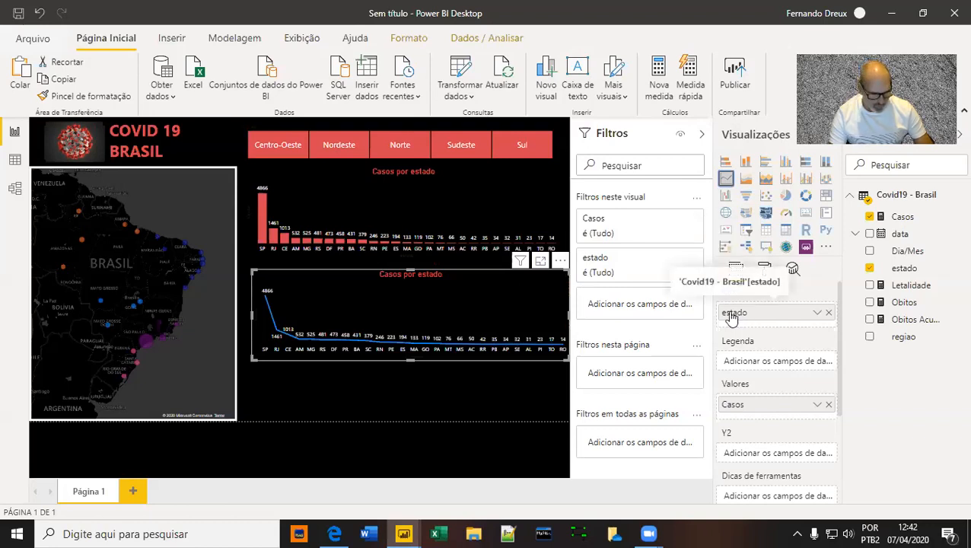
left_click(829, 313)
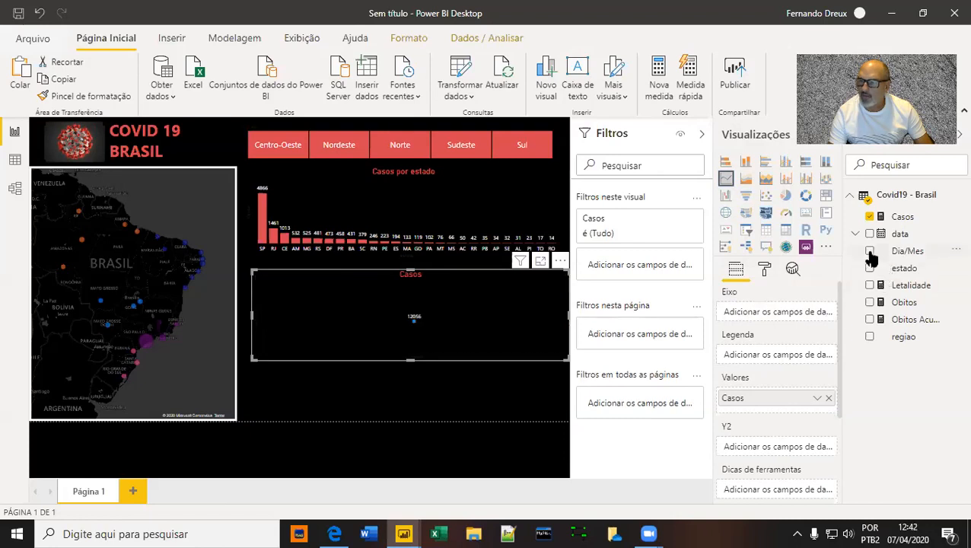
left_click(871, 253)
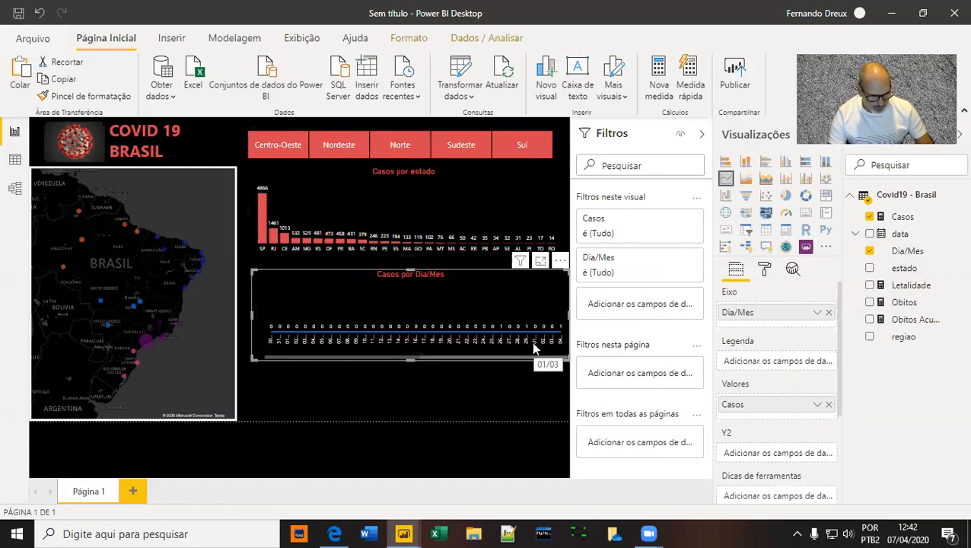
left_click(829, 404)
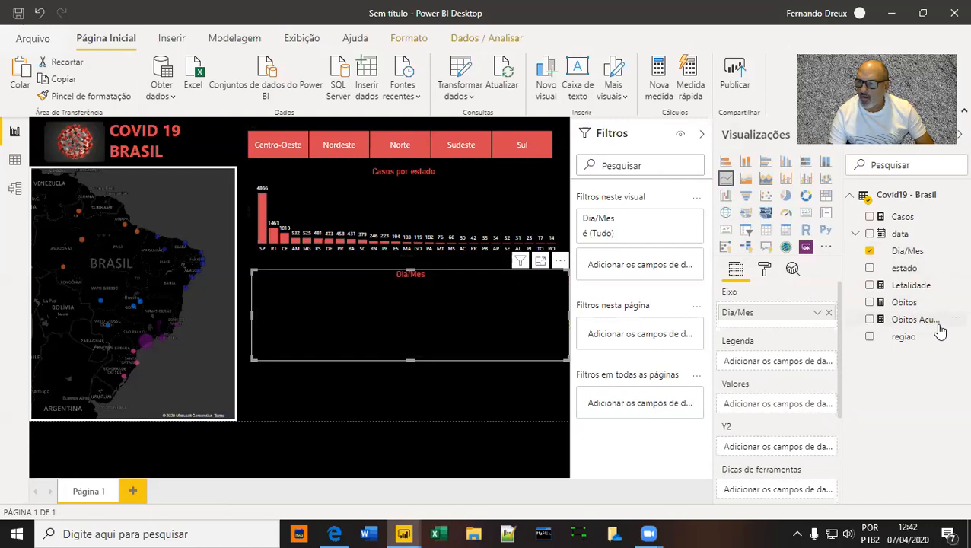
left_click_drag(910, 323, 790, 415)
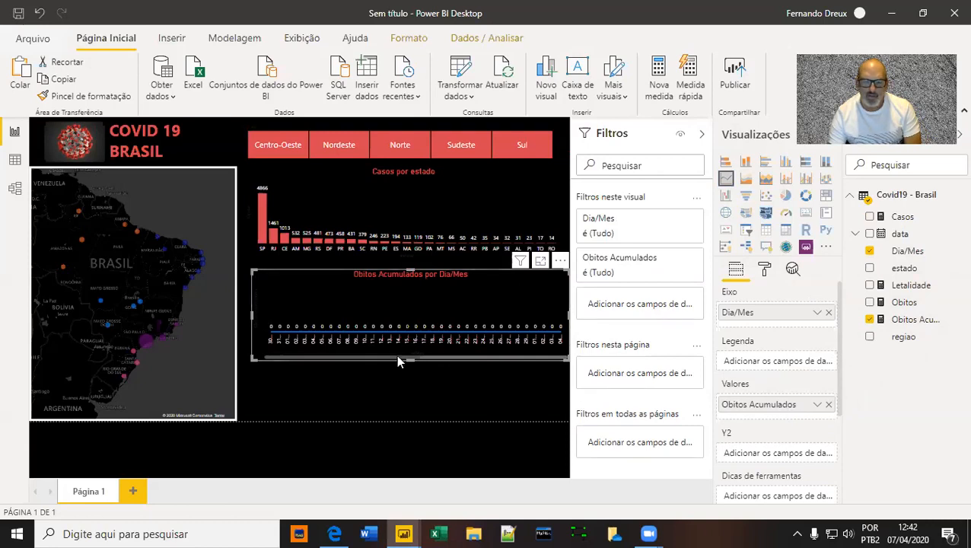
left_click_drag(410, 357, 506, 358)
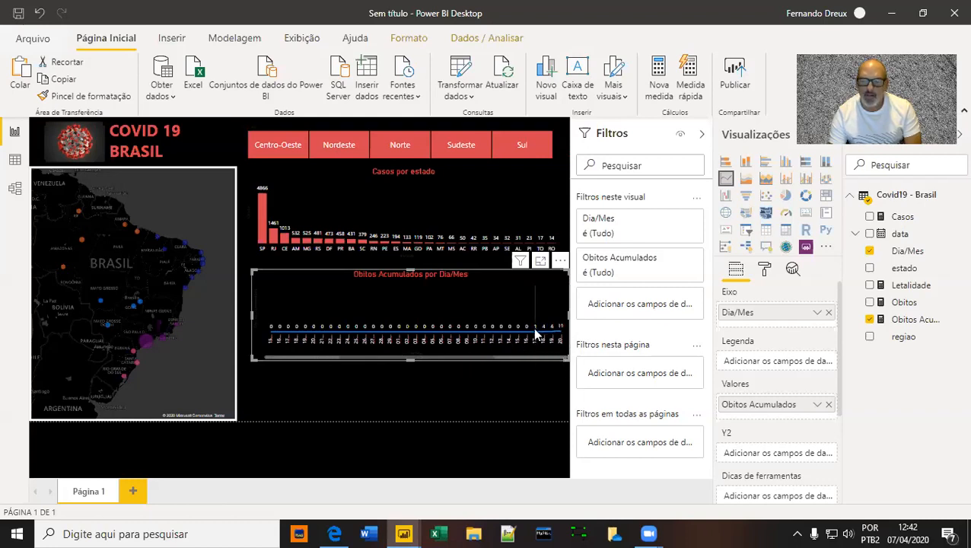
mouse_move(449, 360)
left_mouse_down()
mouse_move(306, 353)
mouse_move(435, 371)
mouse_move(443, 361)
left_mouse_up()
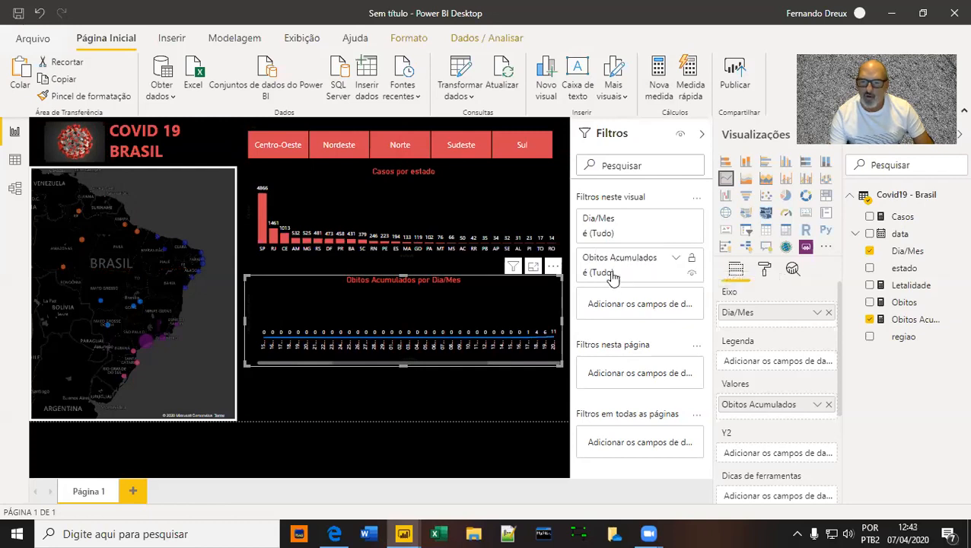
Filter the line chart to show only items where Obitos Acumulados é maior que 0
left_click(677, 261)
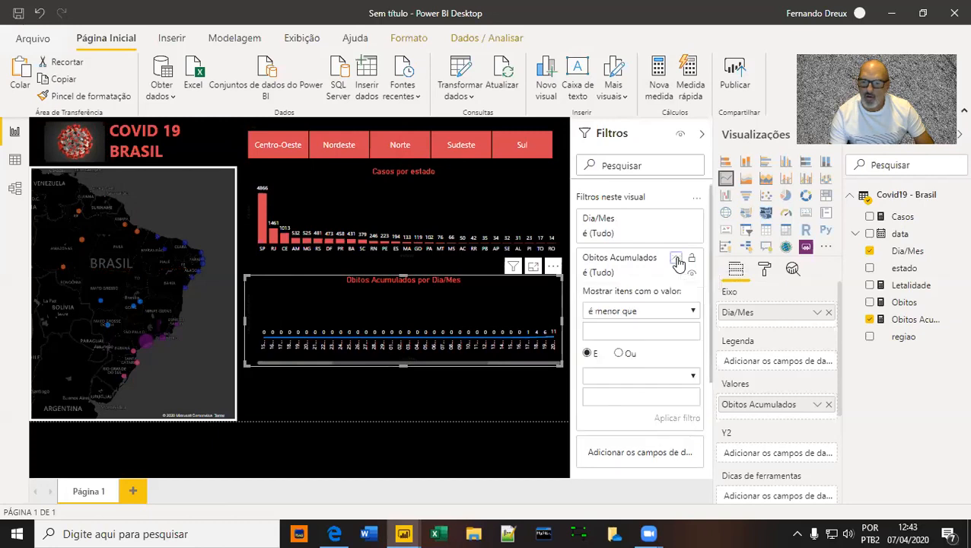
left_click(693, 312)
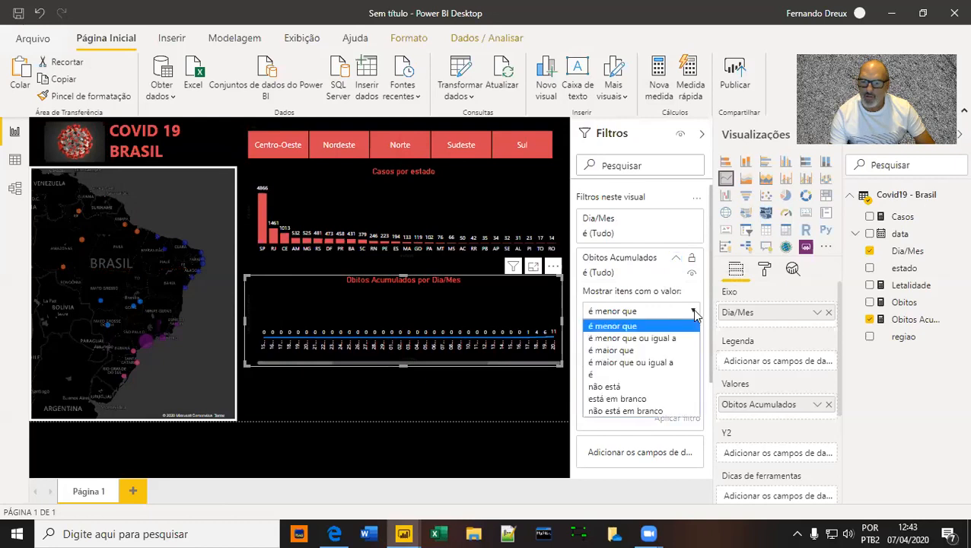
left_click(623, 350)
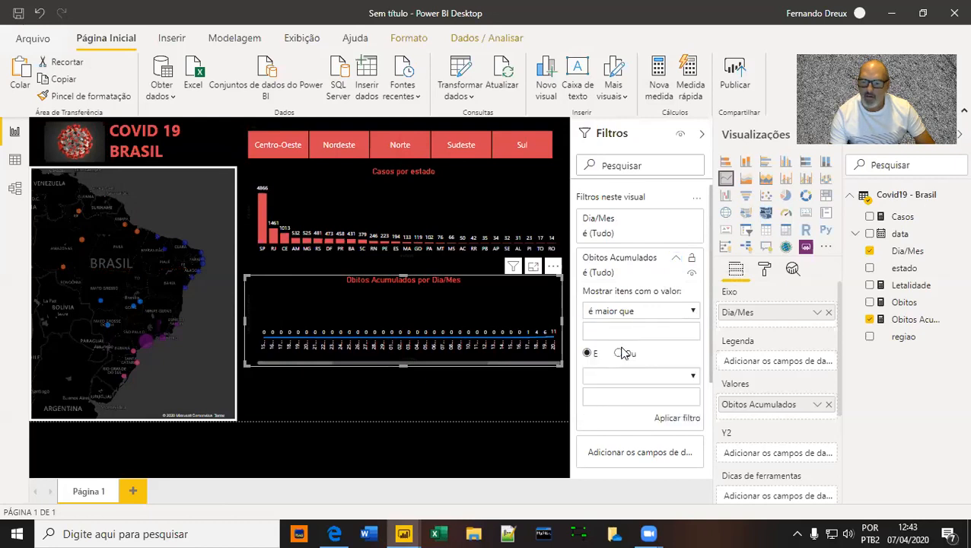
left_click(616, 326)
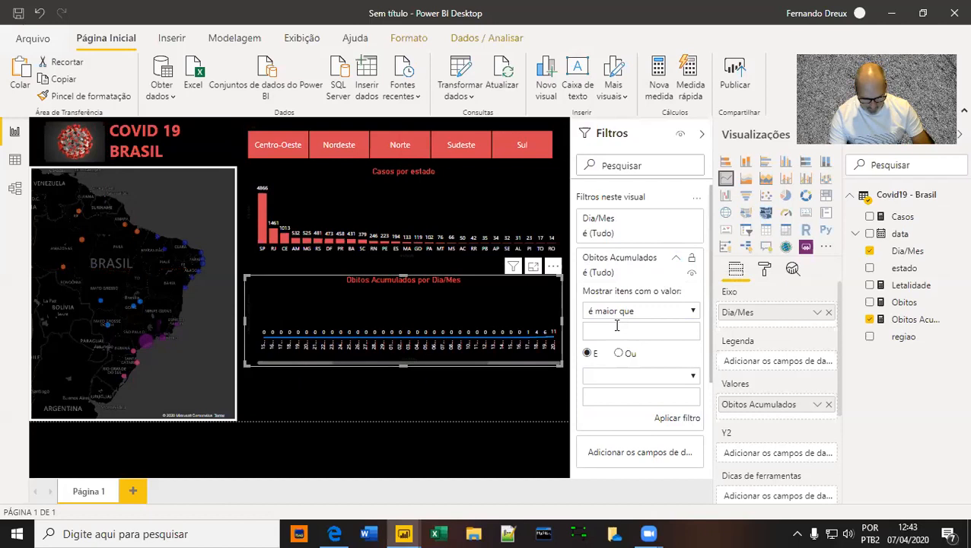
type("0")
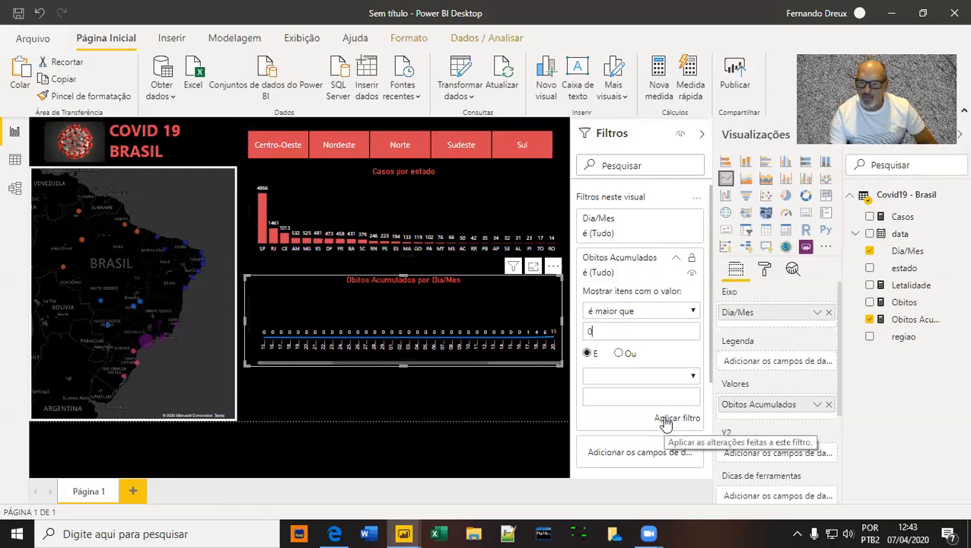
left_click(665, 421)
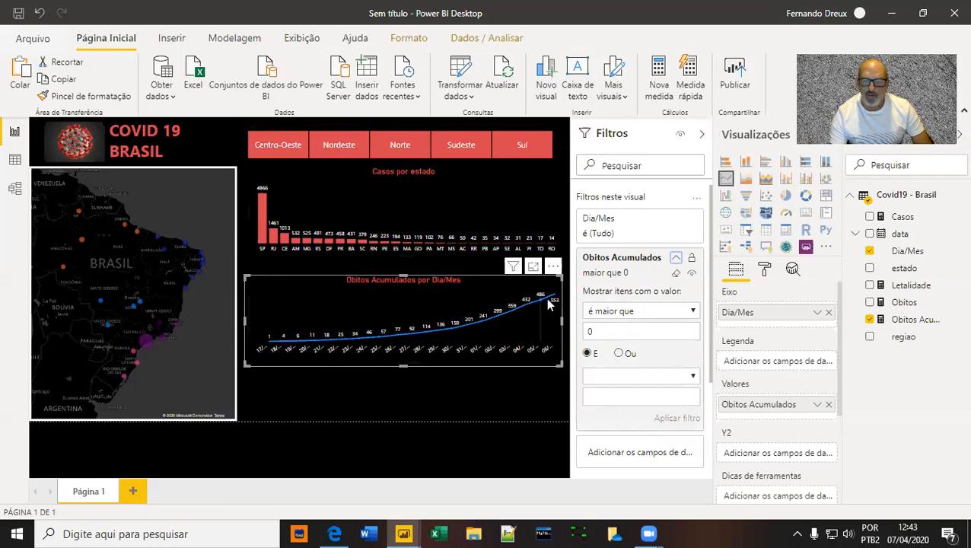
Widen the Obitos Acumulados line chart on both sides so it spans from the map to the page's edge
mouse_move(556, 297)
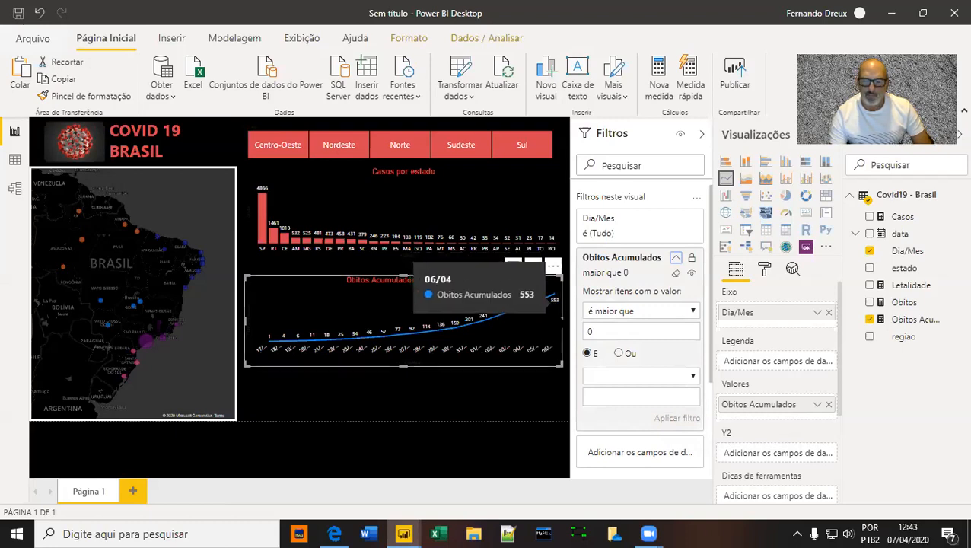
left_click_drag(562, 321, 570, 322)
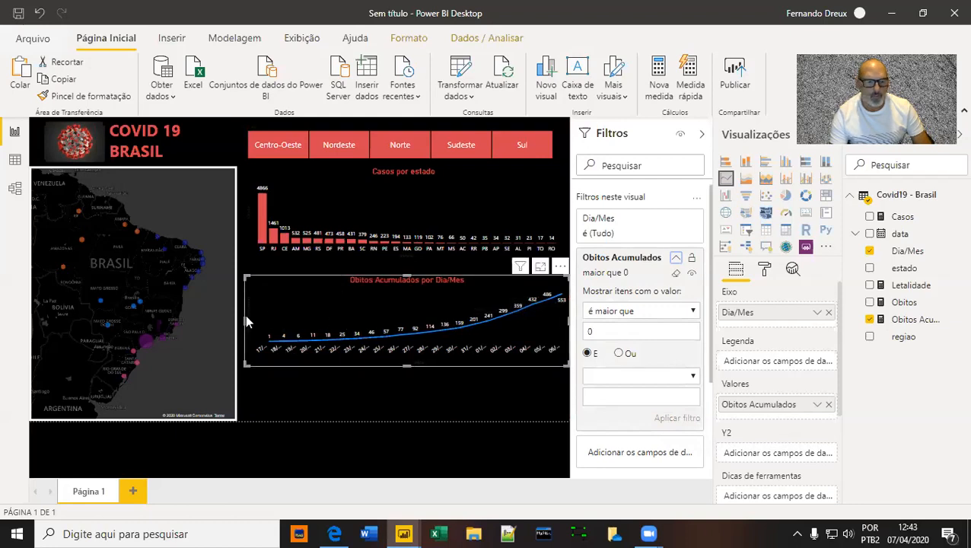
left_click_drag(245, 318, 238, 321)
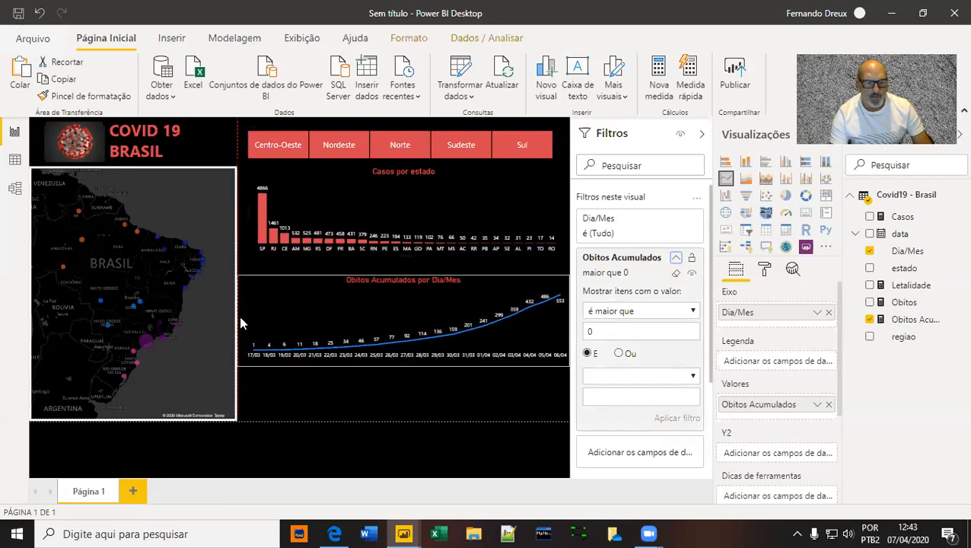
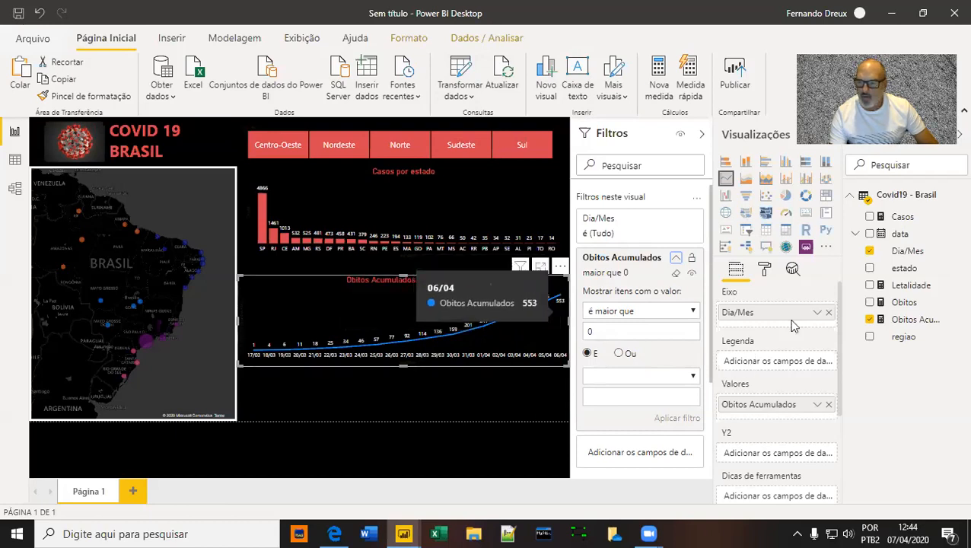
Set the data colour of the Obitos Acumulados line to the theme red
left_click(764, 270)
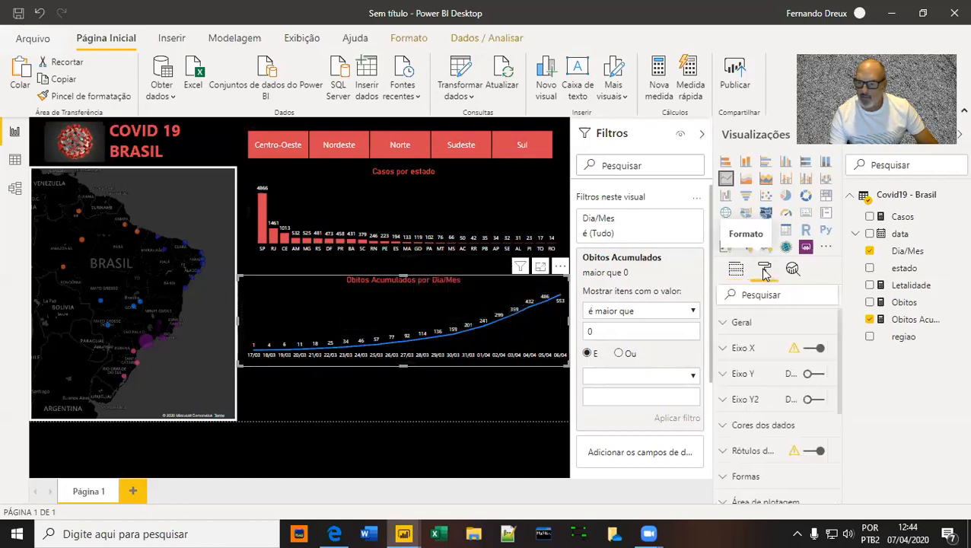
left_click(725, 426)
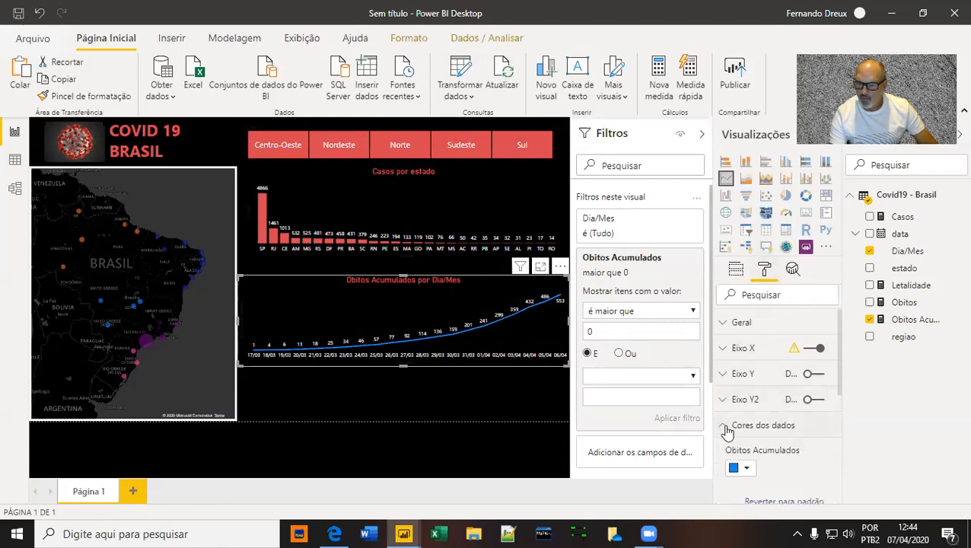
left_click(745, 472)
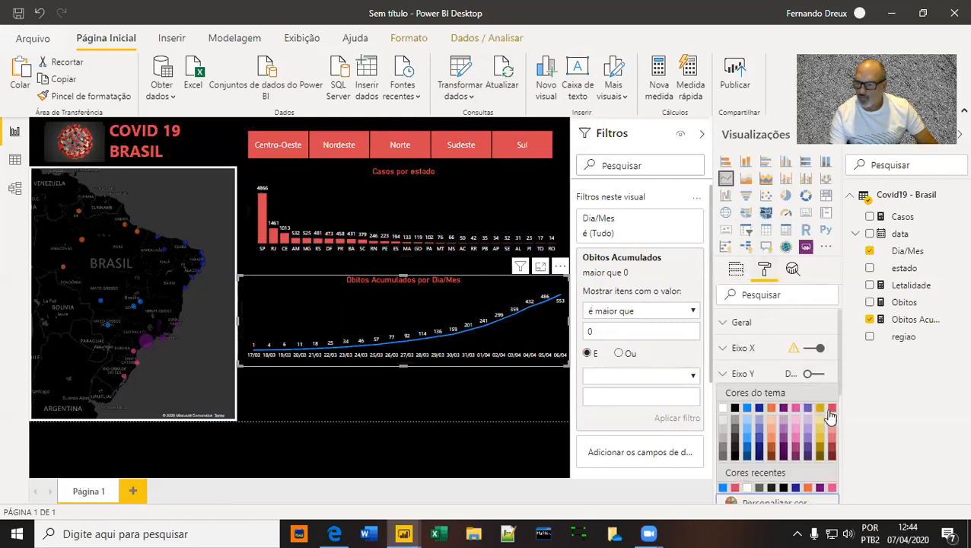
left_click(832, 415)
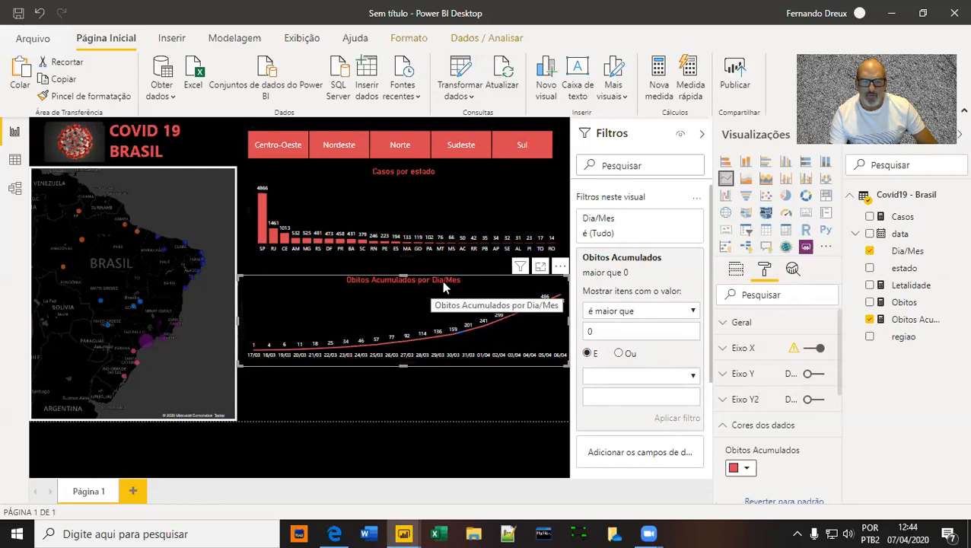
left_click(727, 428)
Change the line chart's title text to Obitos Acumulados por Mes
scroll(780, 453, "down", 2)
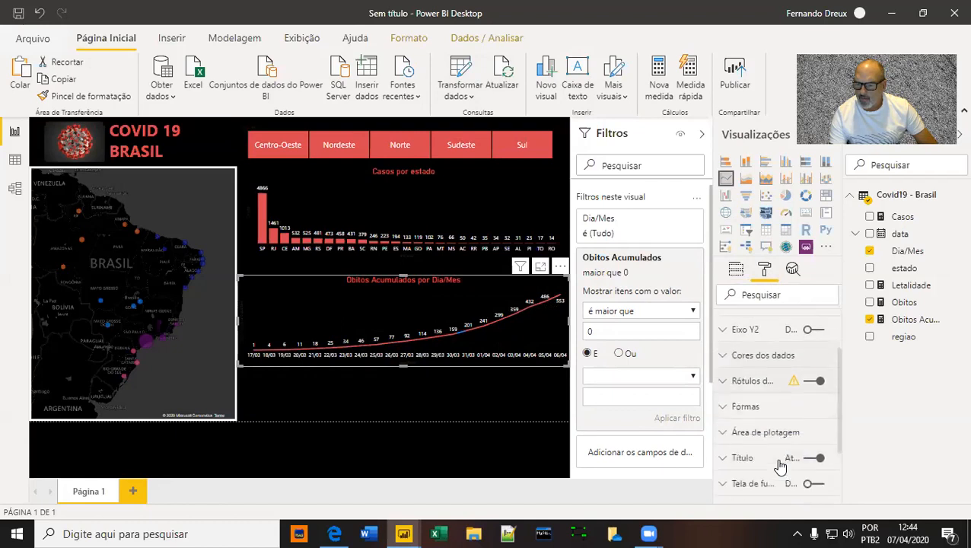
left_click(722, 459)
scroll(763, 441, "down", 2)
left_click(820, 429)
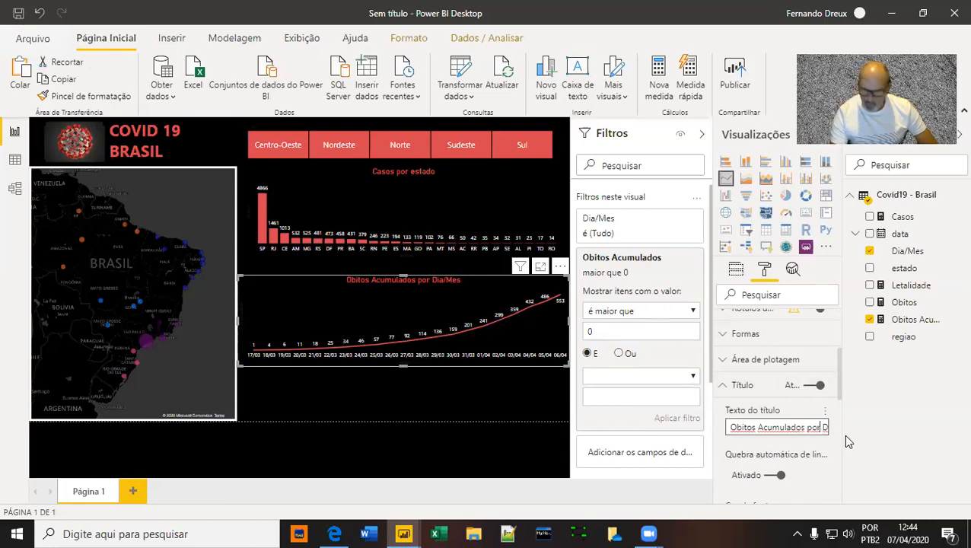
key("BackSpace")
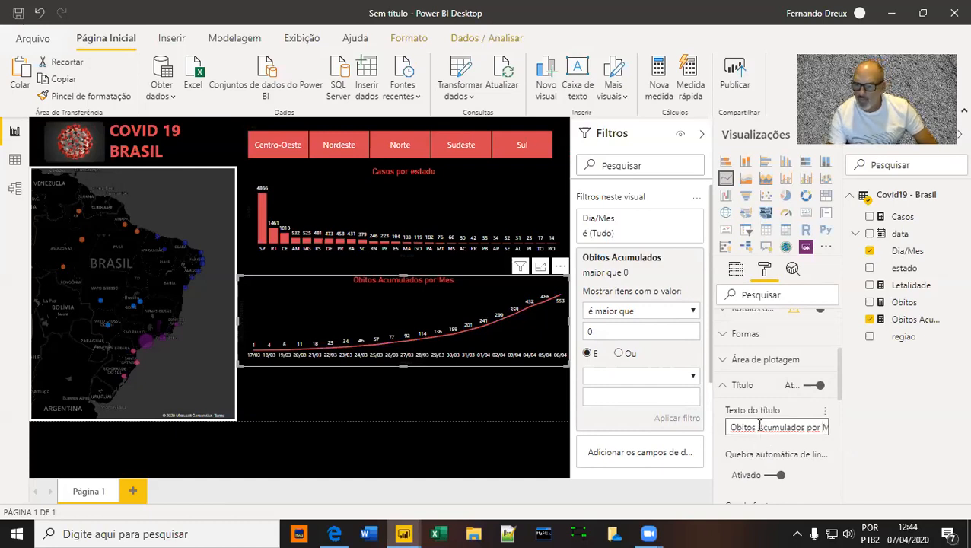
left_click(822, 481)
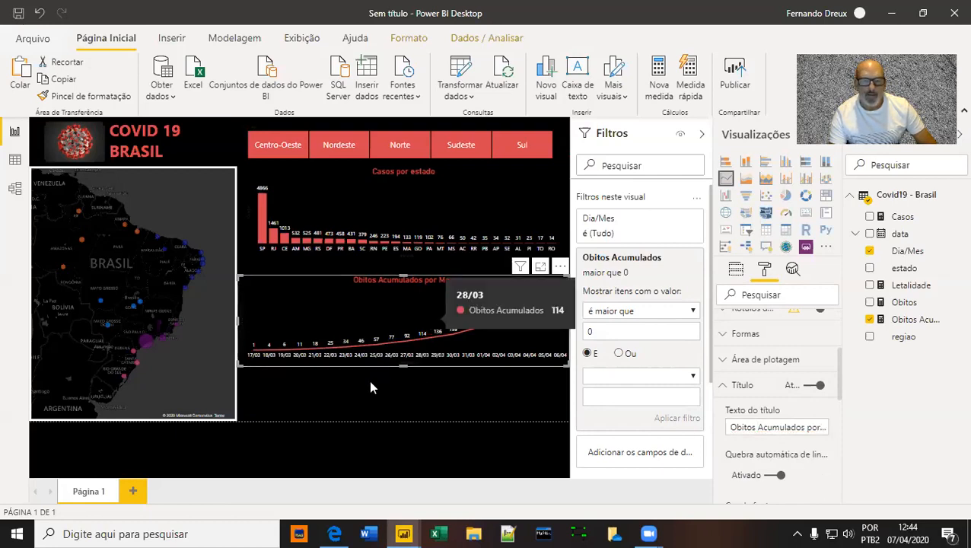
Add a card visual showing Casos, shrunk to fit beneath the start of the line chart, next to the map
left_click(290, 399)
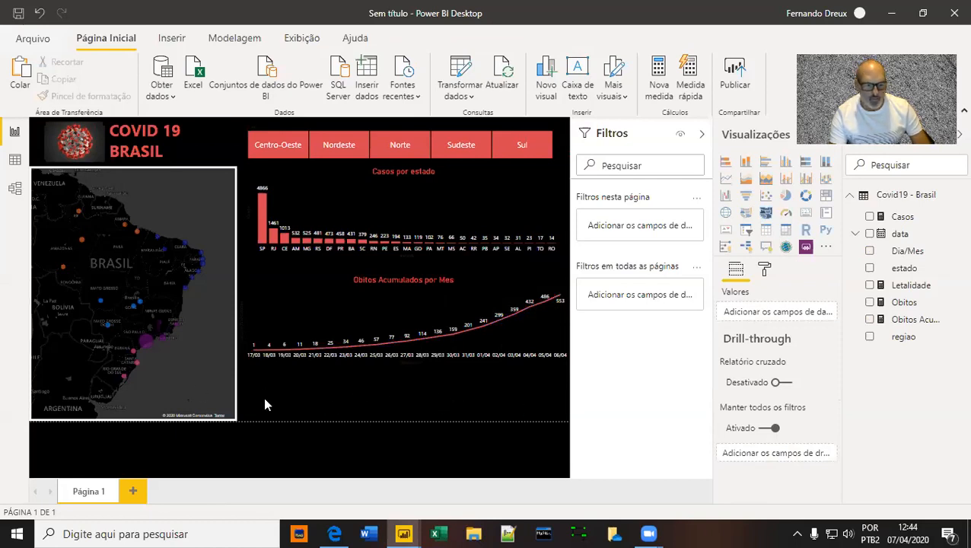
left_click(808, 214)
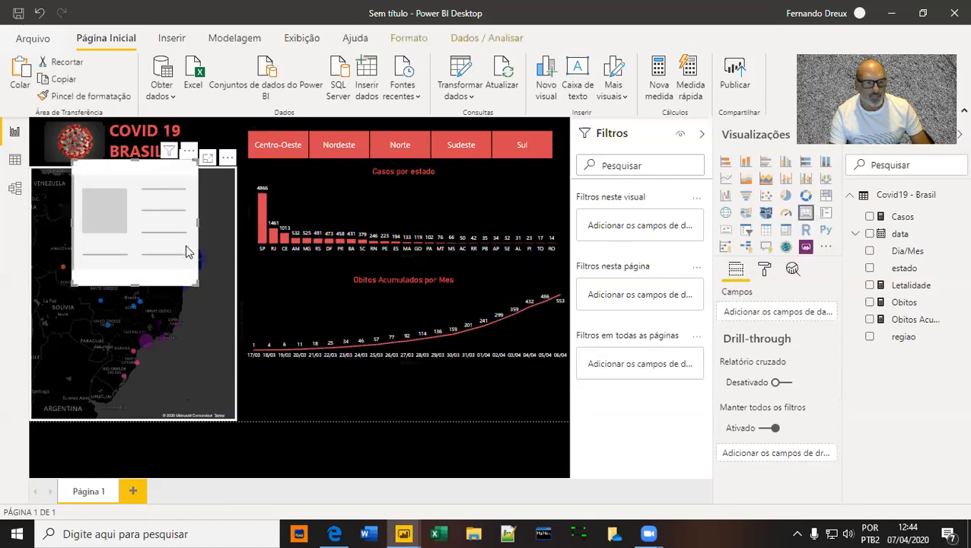
mouse_move(404, 533)
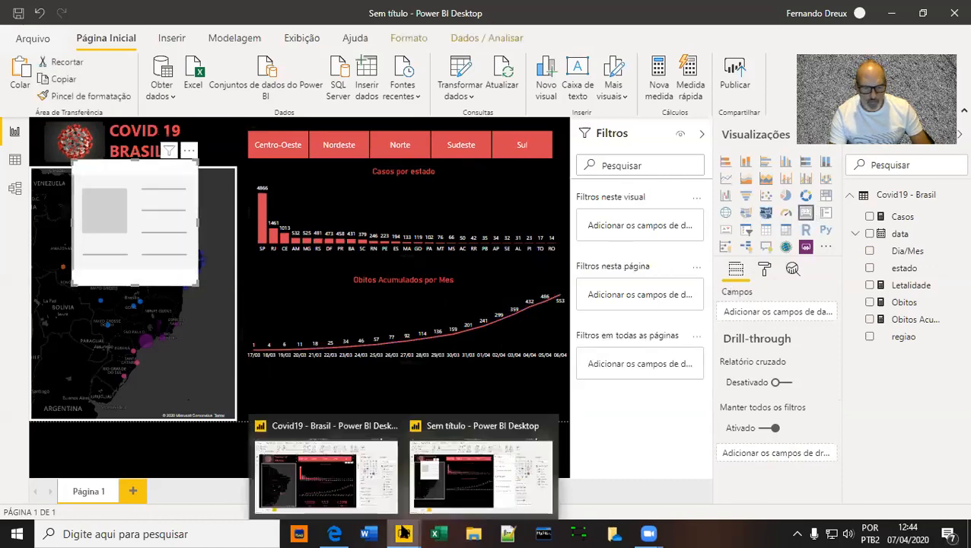
left_click_drag(152, 264, 327, 403)
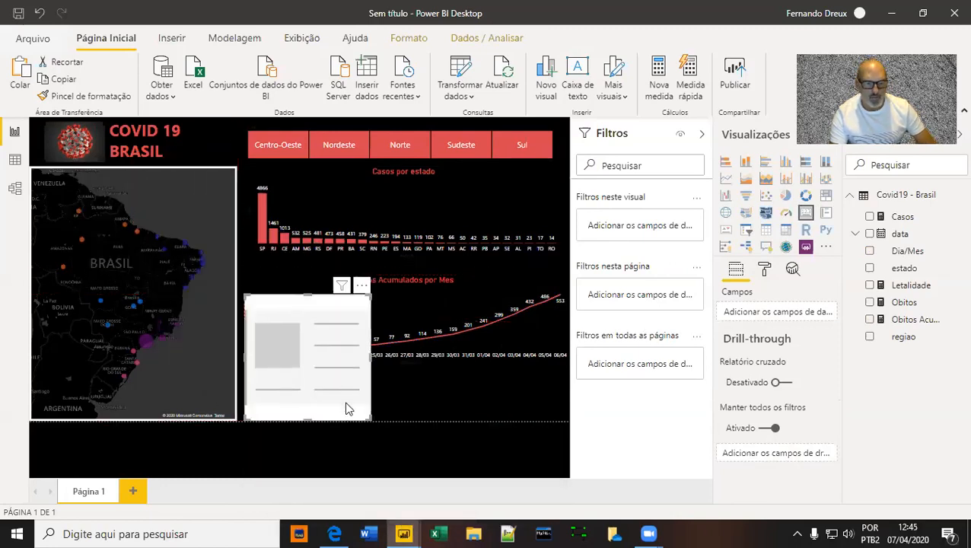
left_click_drag(242, 299, 256, 368)
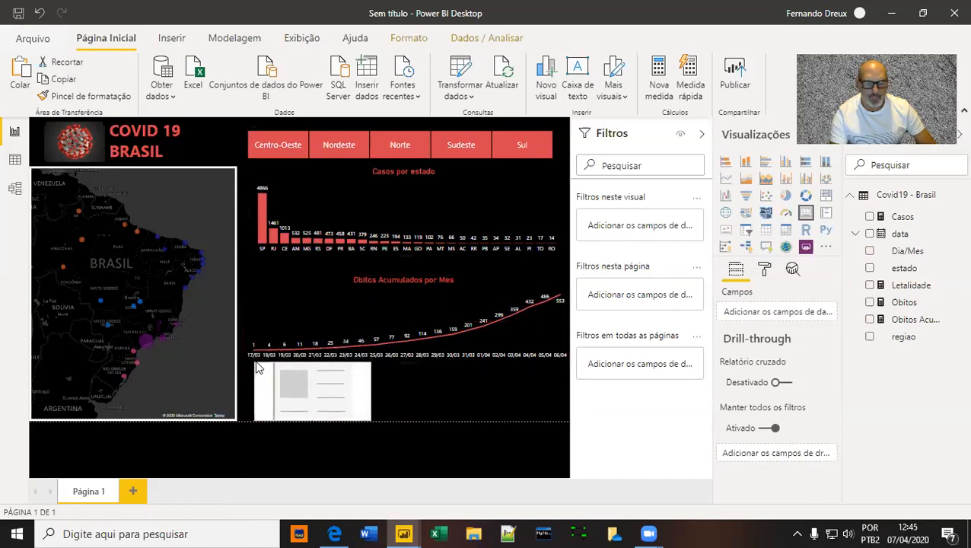
left_click_drag(371, 420, 355, 406)
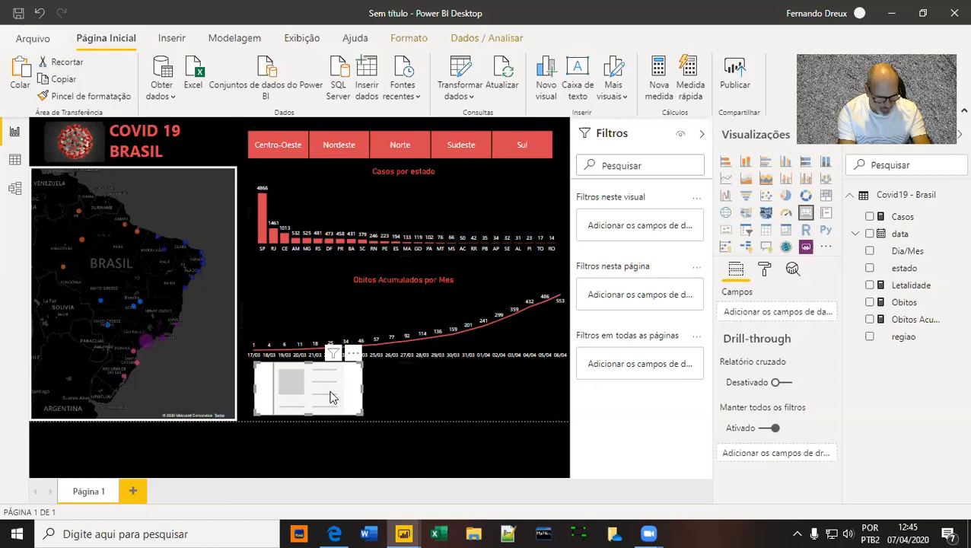
left_click(870, 216)
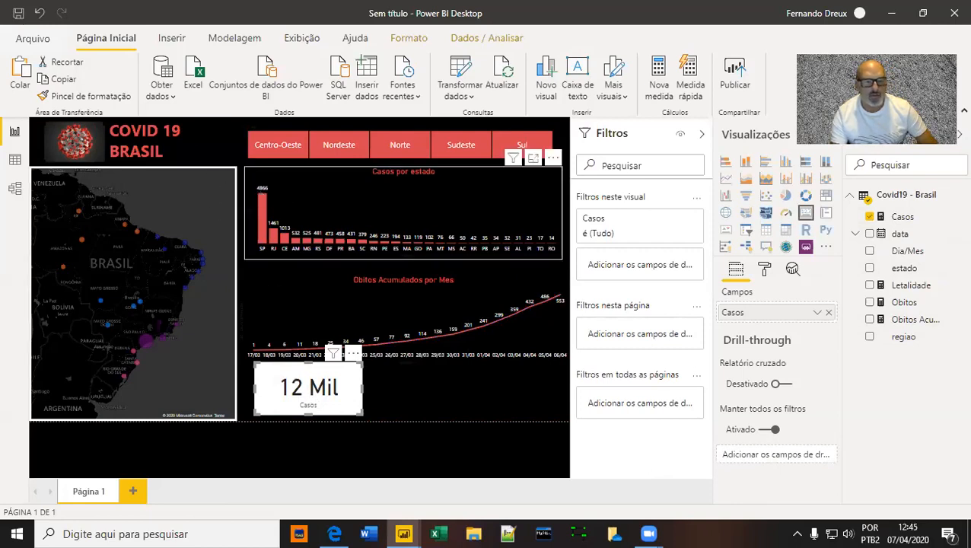
Set the Casos card's data label to the theme red with display units Nenhum
left_click(767, 271)
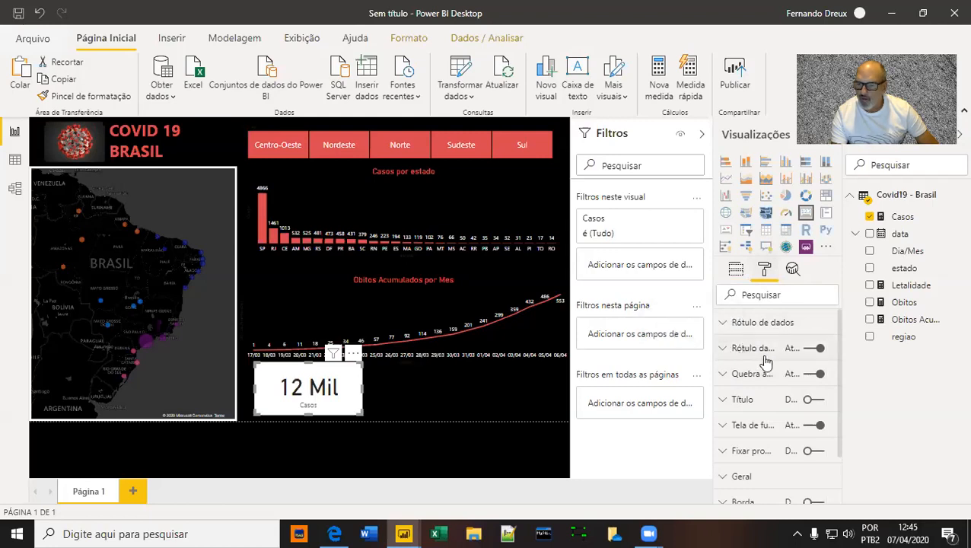
left_click(721, 324)
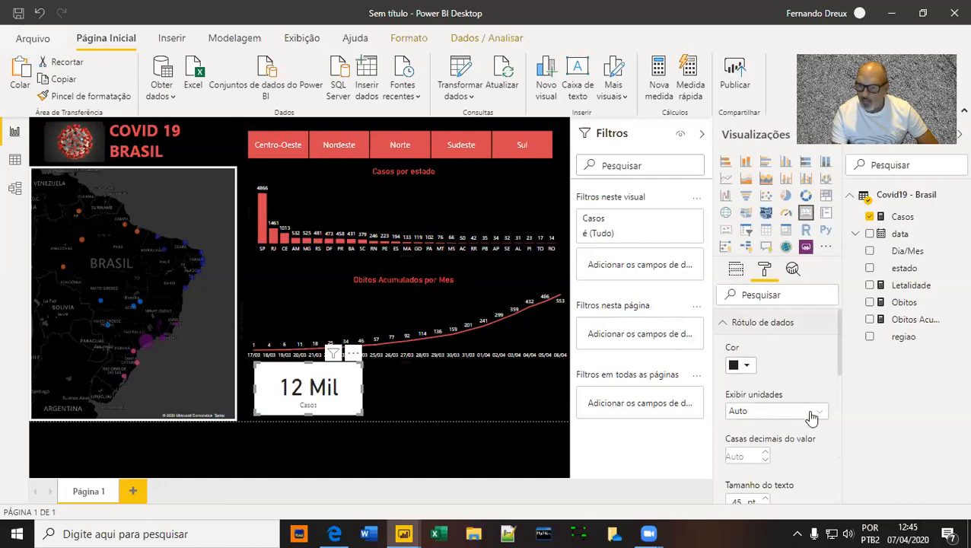
left_click(750, 367)
left_click(835, 400)
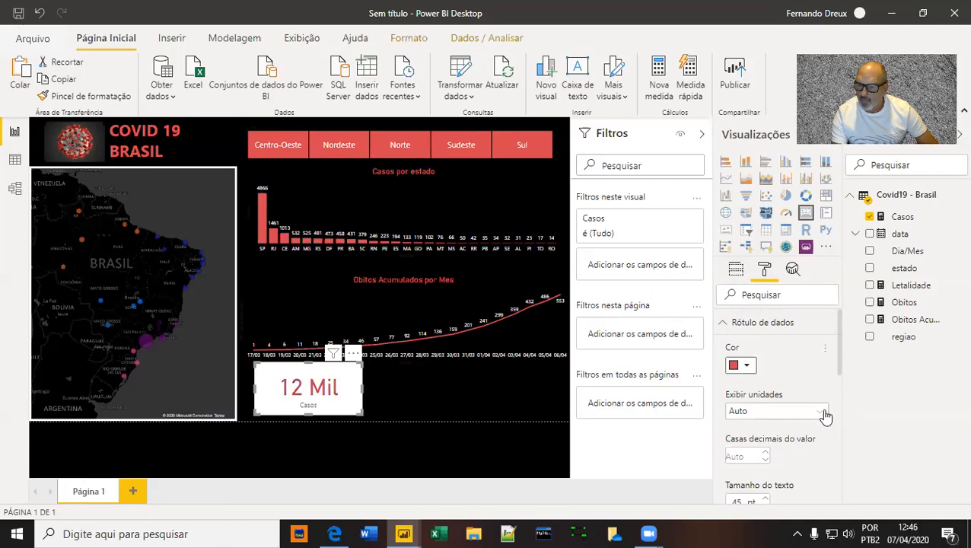
left_click(824, 413)
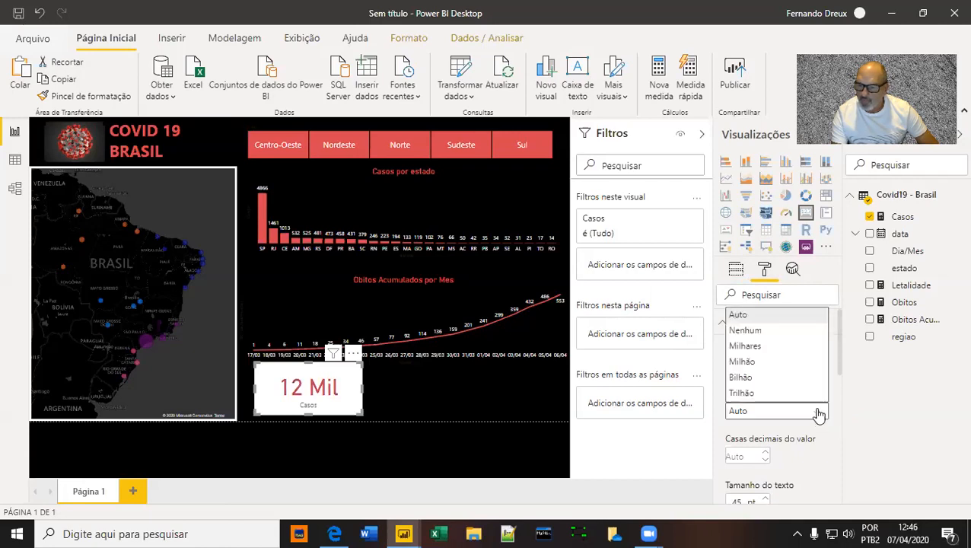
left_click(761, 332)
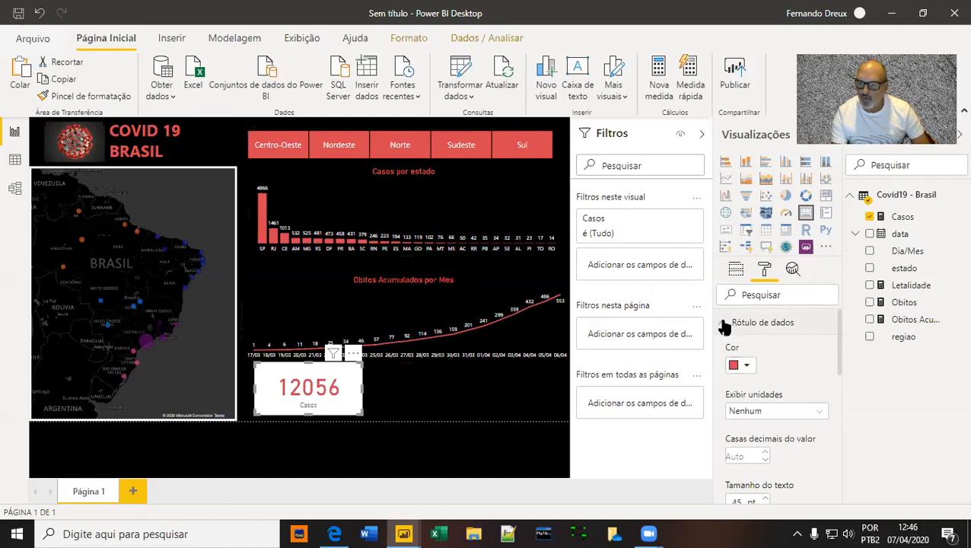
left_click(724, 323)
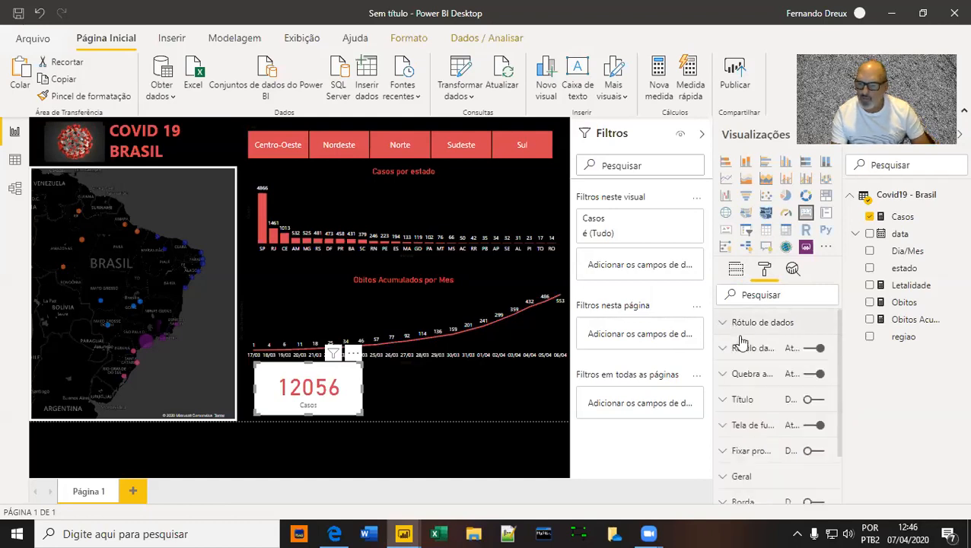
Turn off the Casos card's background and set its category label to the theme red at 15 pt
left_click(817, 426)
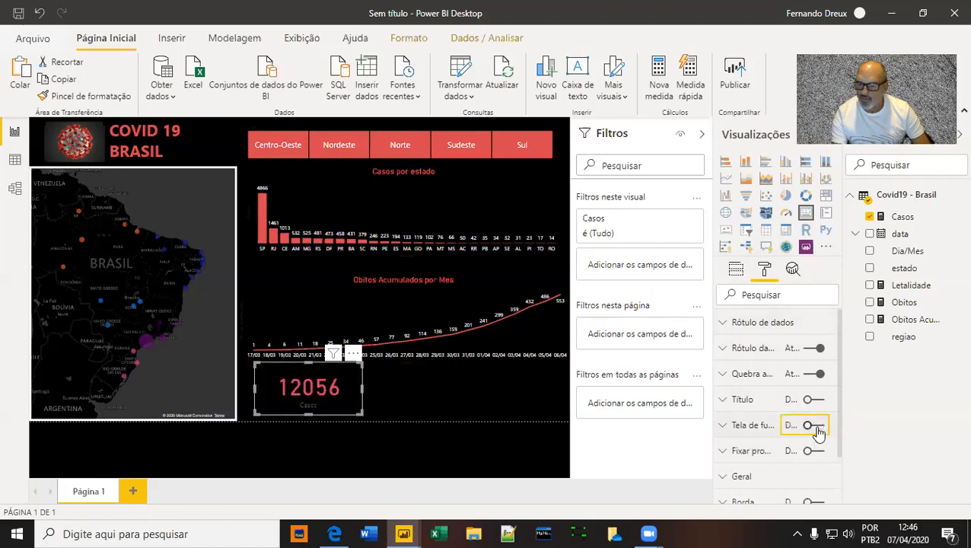
left_click(724, 351)
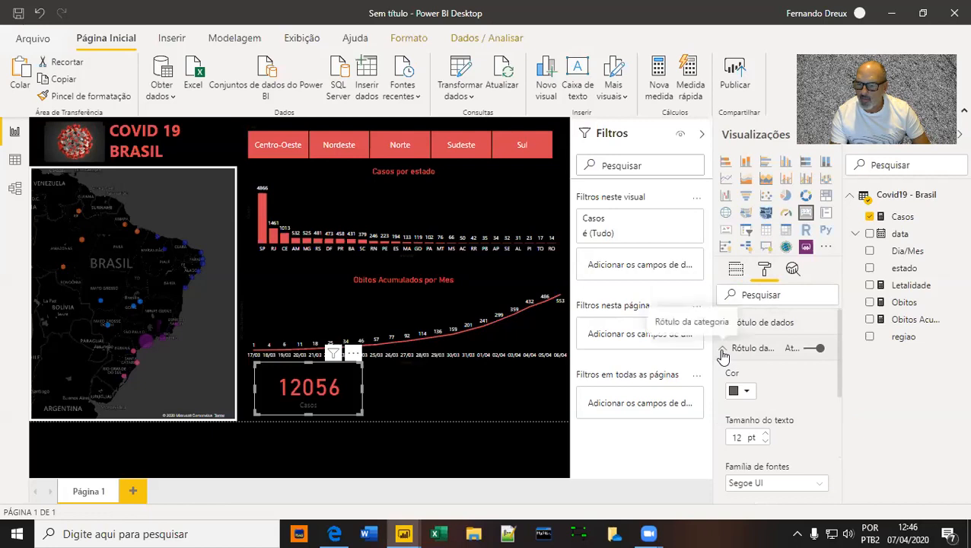
left_click(738, 391)
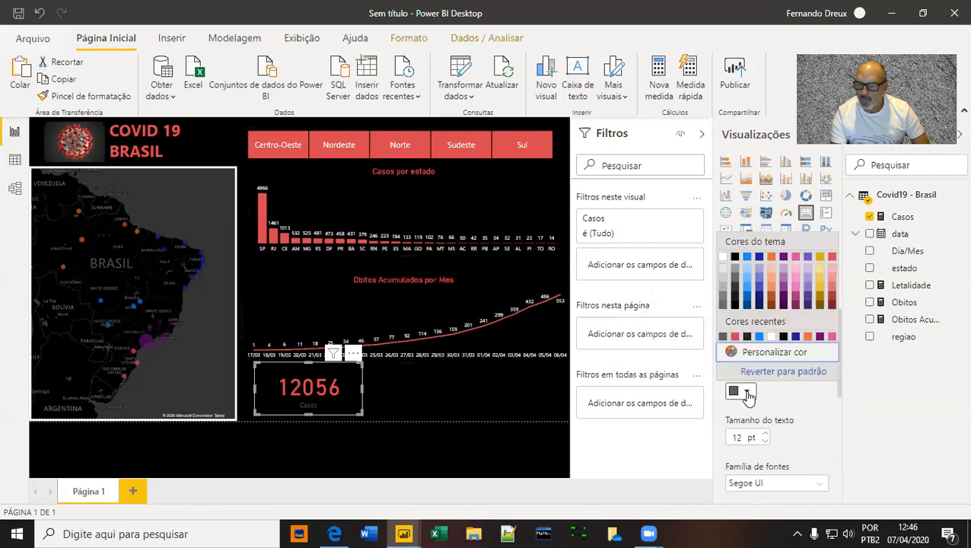
left_click(832, 257)
left_click(765, 433)
left_click(765, 433)
left_click(765, 433)
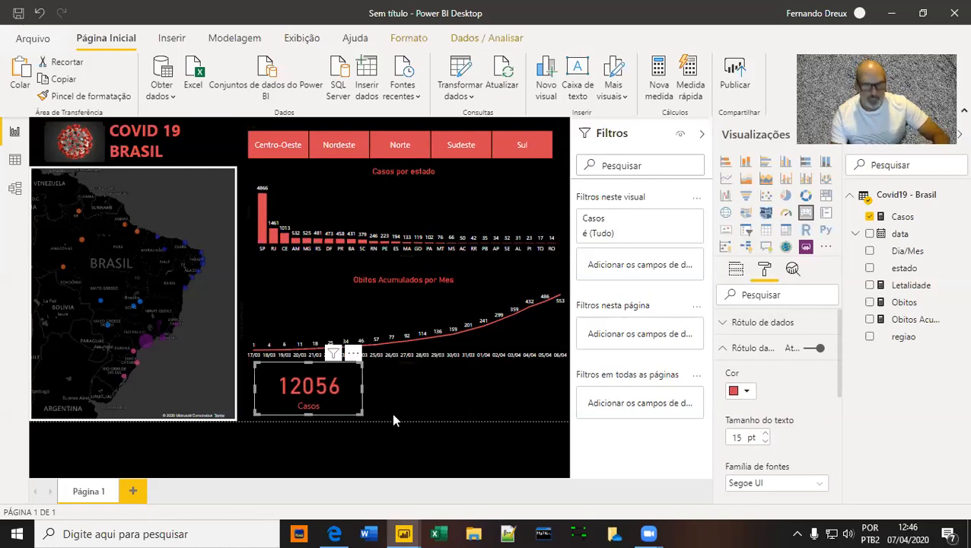
Duplicate the Casos card twice and lay the copies out in a row beside the original, beneath the line chart
key("ctrl+v")
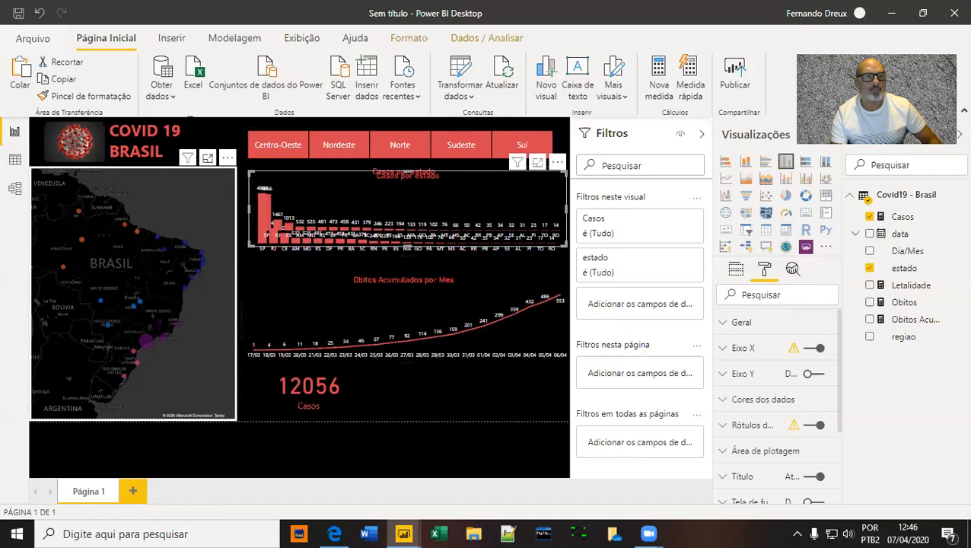
left_click(40, 14)
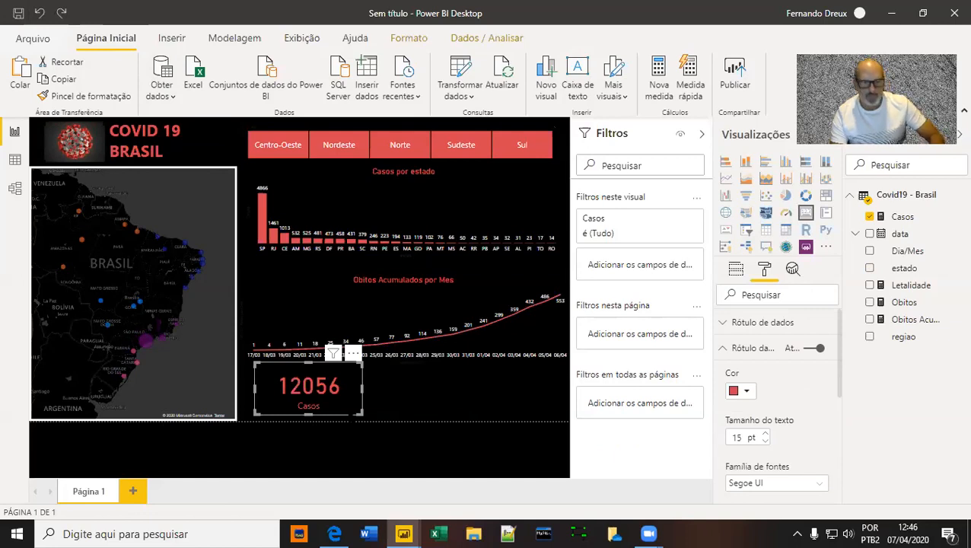
key("ctrl+v")
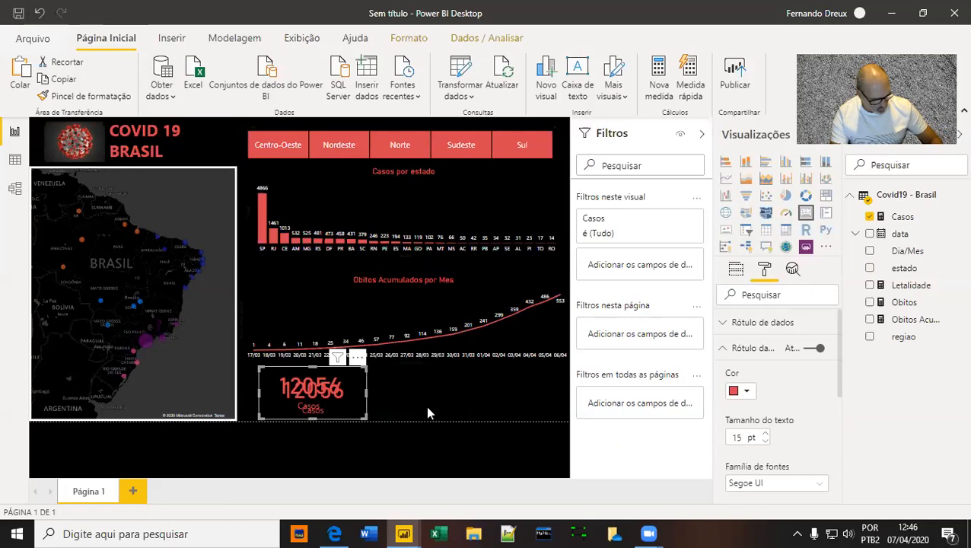
key("ctrl+v")
left_click_drag(347, 411, 538, 405)
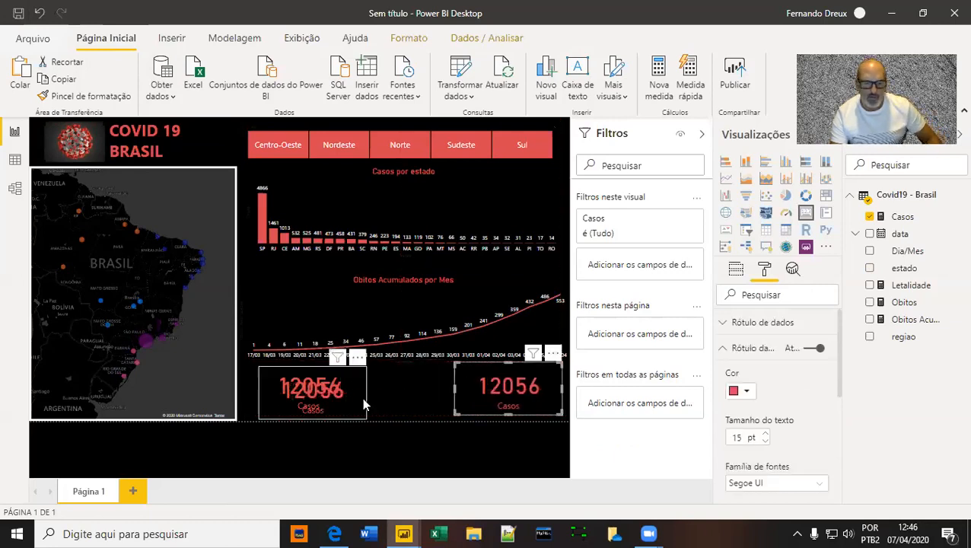
left_click_drag(359, 406, 454, 405)
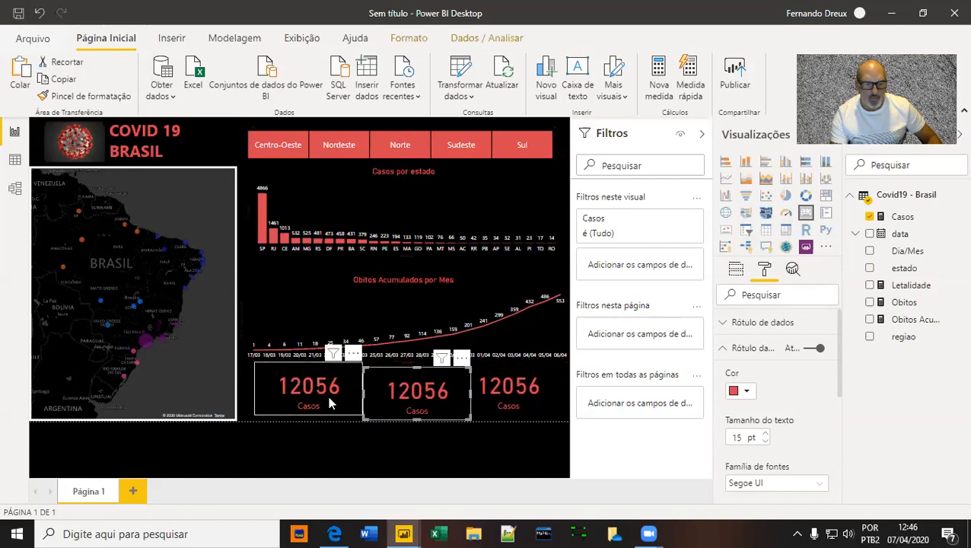
Align the three cards and space them evenly, widening the last one slightly until it meets the middle card
left_click_drag(329, 404, 309, 403)
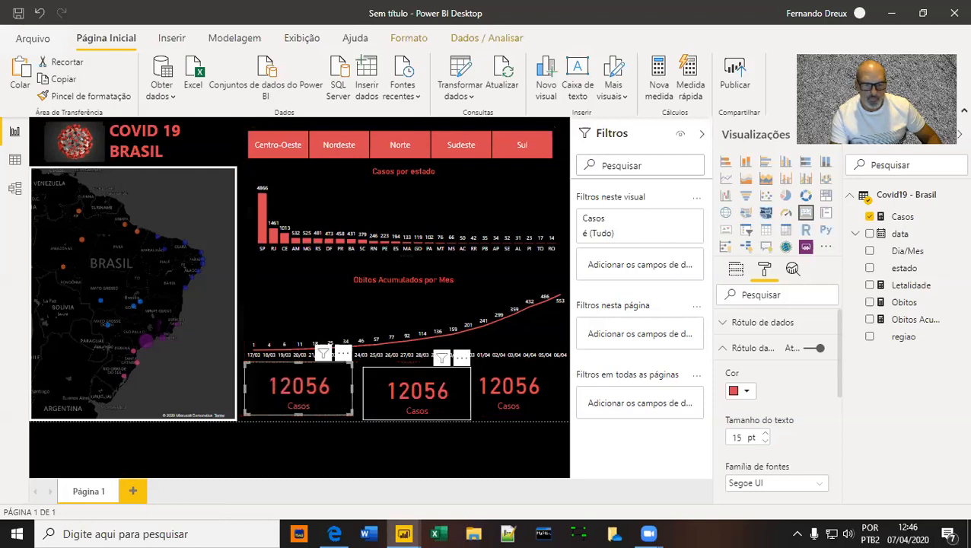
left_click_drag(371, 395, 367, 391)
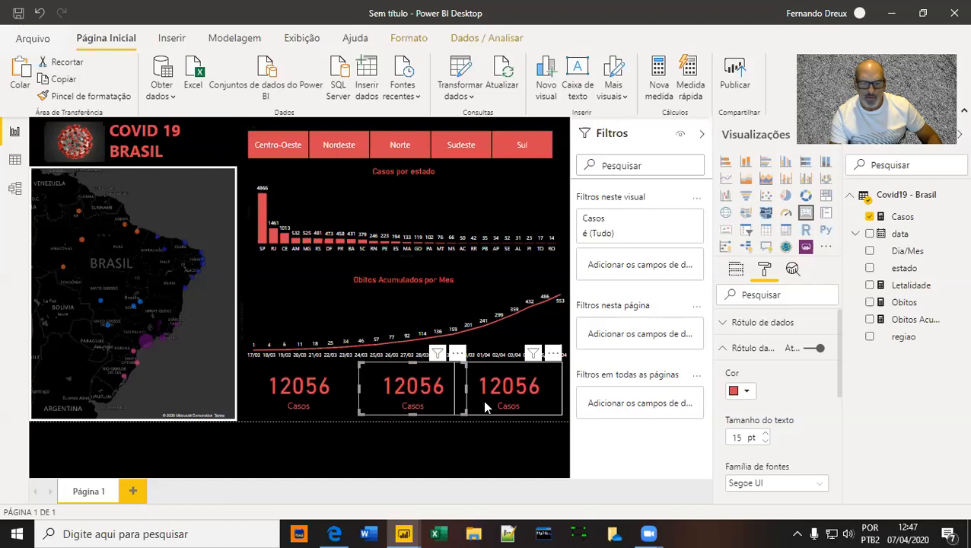
left_click(485, 407)
left_click(392, 408)
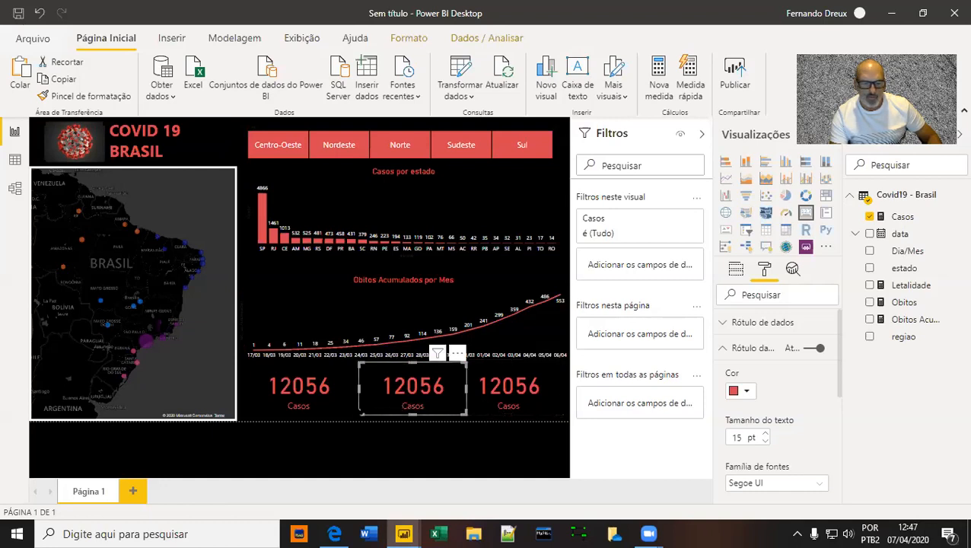
left_click(339, 402)
left_click(363, 403)
left_click_drag(365, 404, 363, 404)
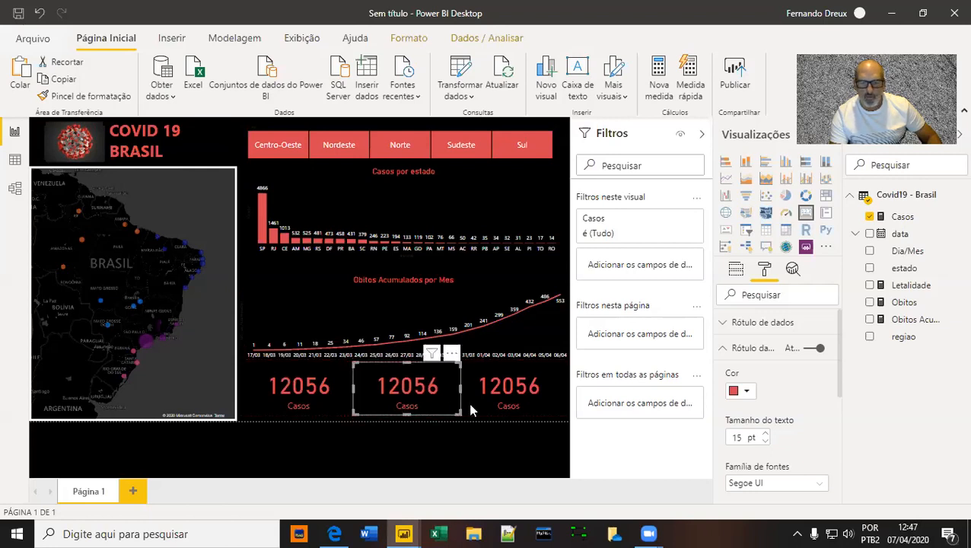
left_click(478, 405)
left_click_drag(464, 393, 465, 393)
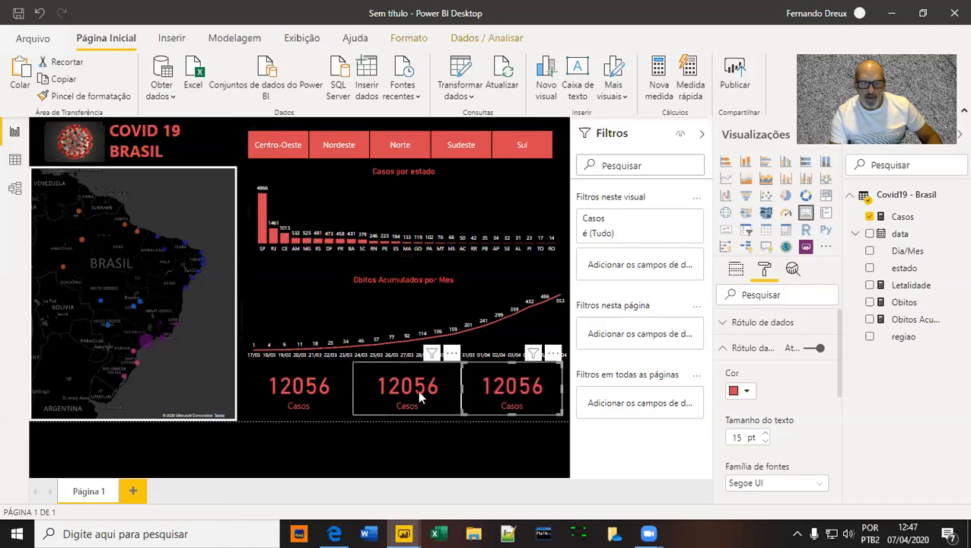
Replace the Casos field with Obitos in the middle card
left_click(430, 403)
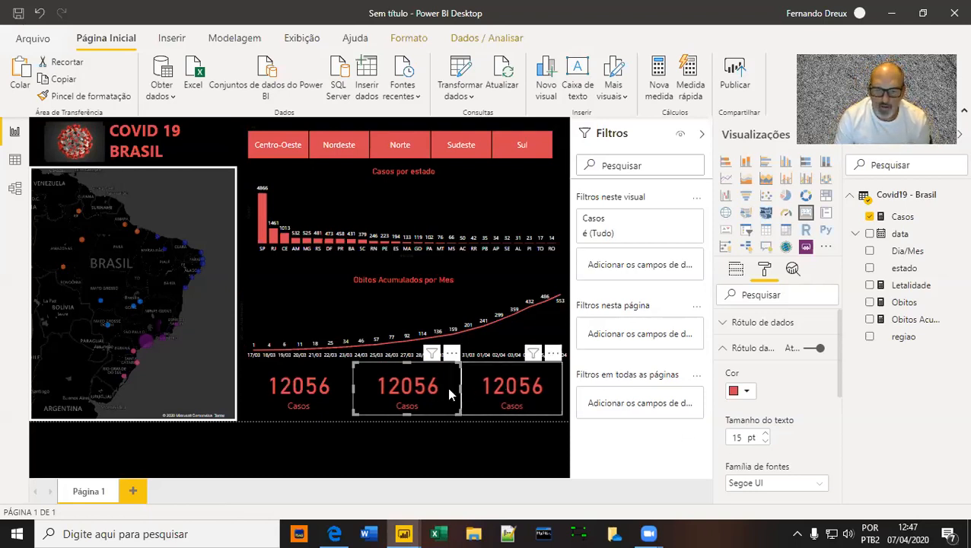
left_click(738, 271)
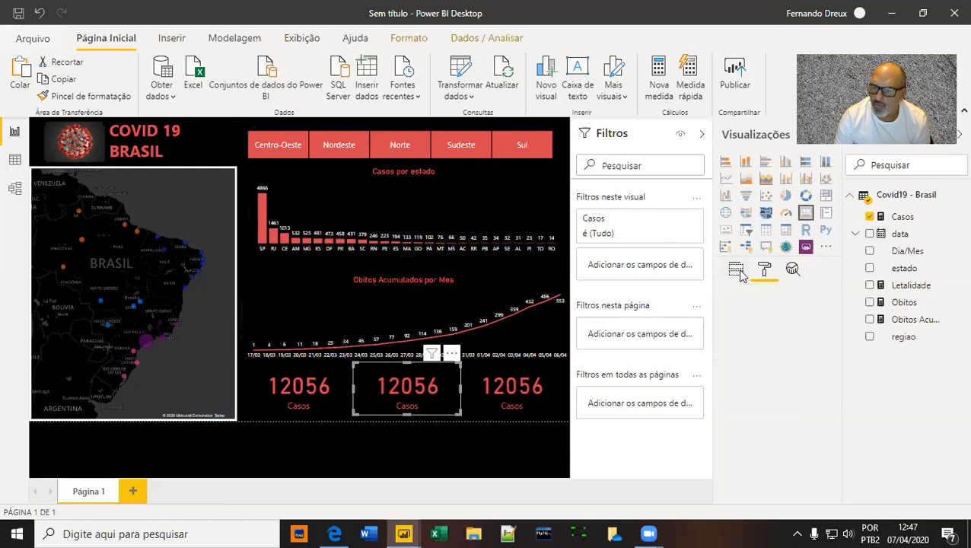
left_click(828, 321)
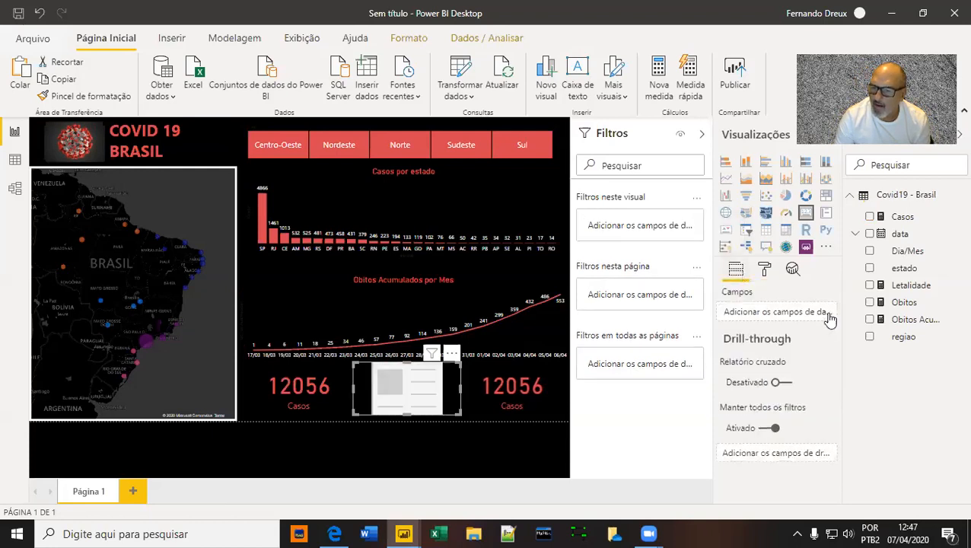
left_click(870, 303)
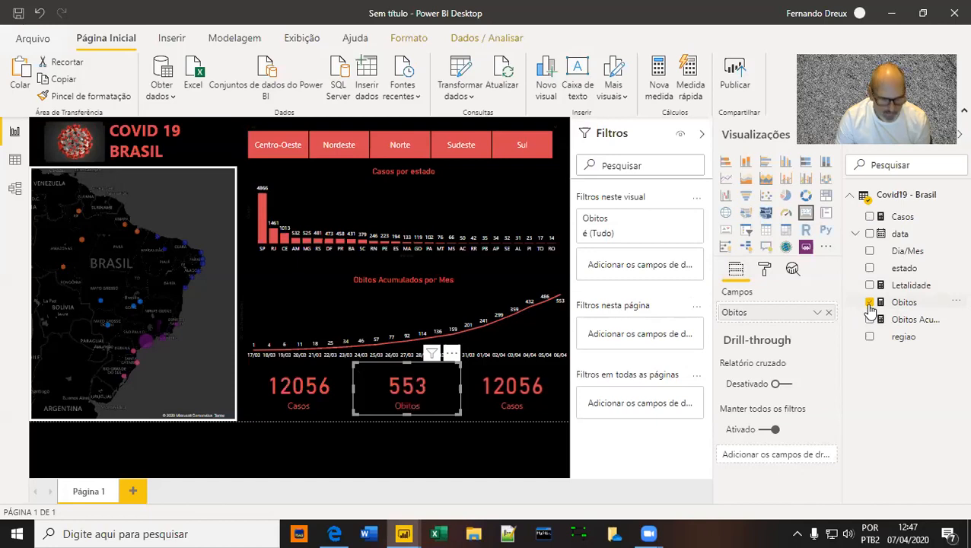
Replace the Casos field with Letalidade in the last card and format that measure as a percentage
left_click(519, 396)
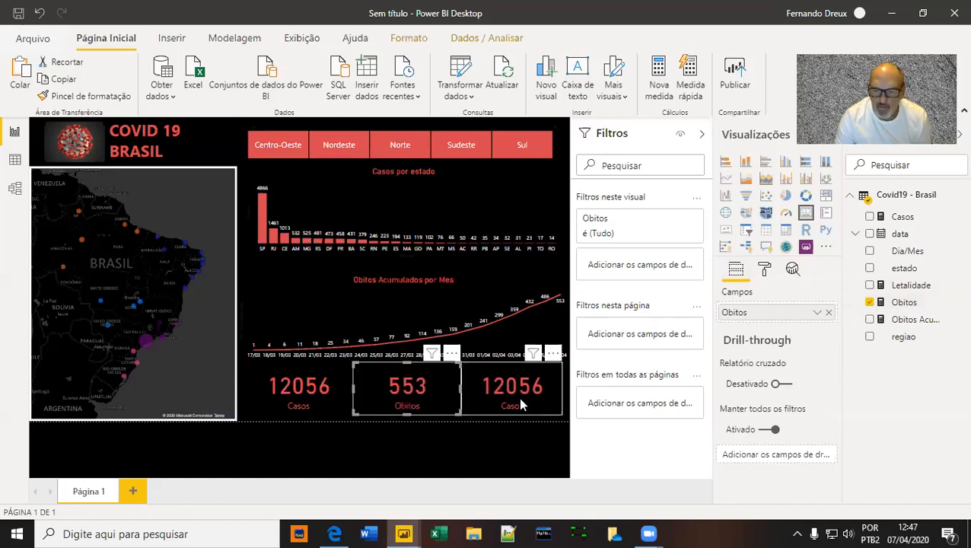
left_click(829, 312)
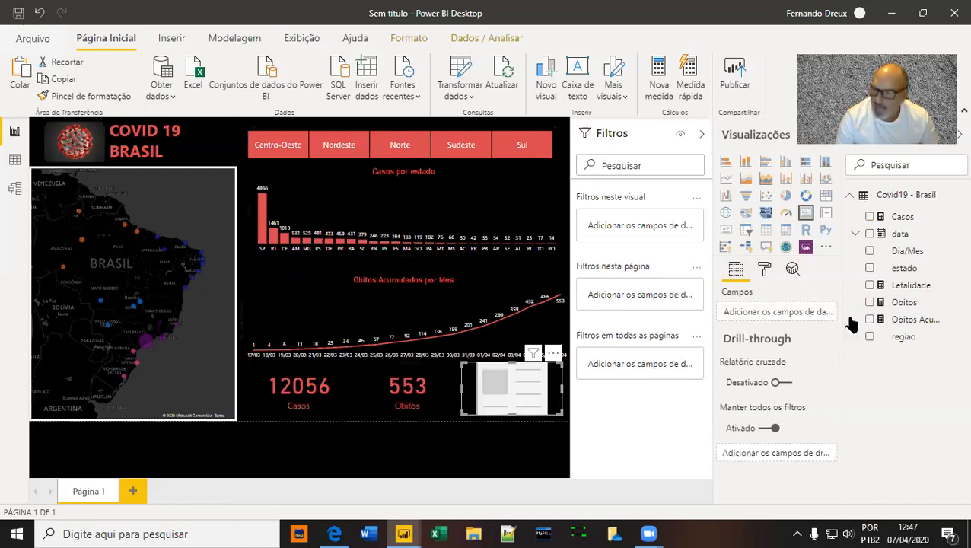
left_click(870, 285)
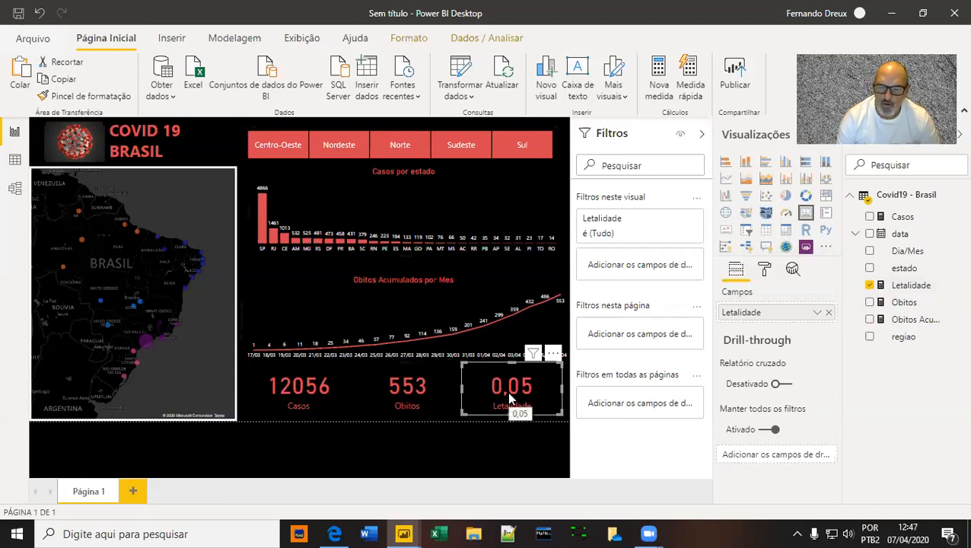
left_click(910, 288)
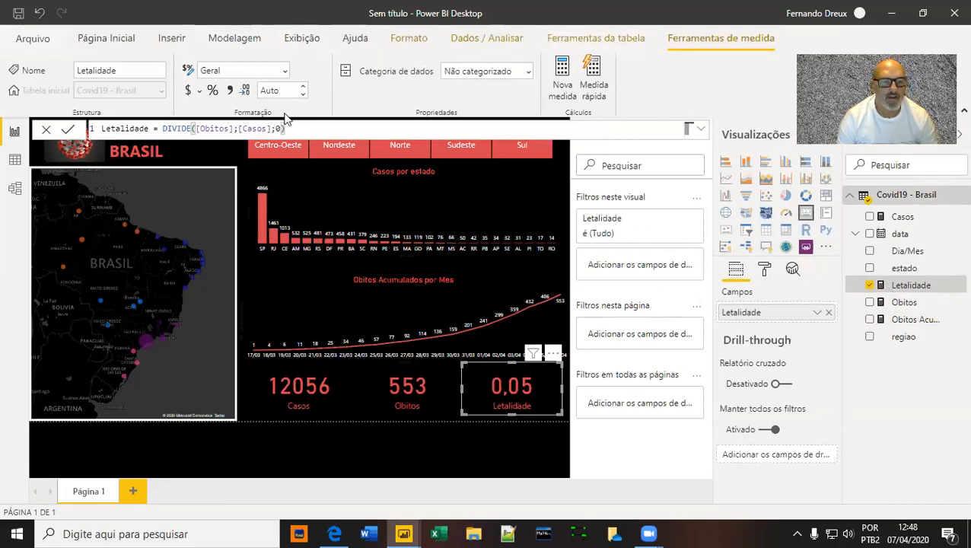
left_click(214, 93)
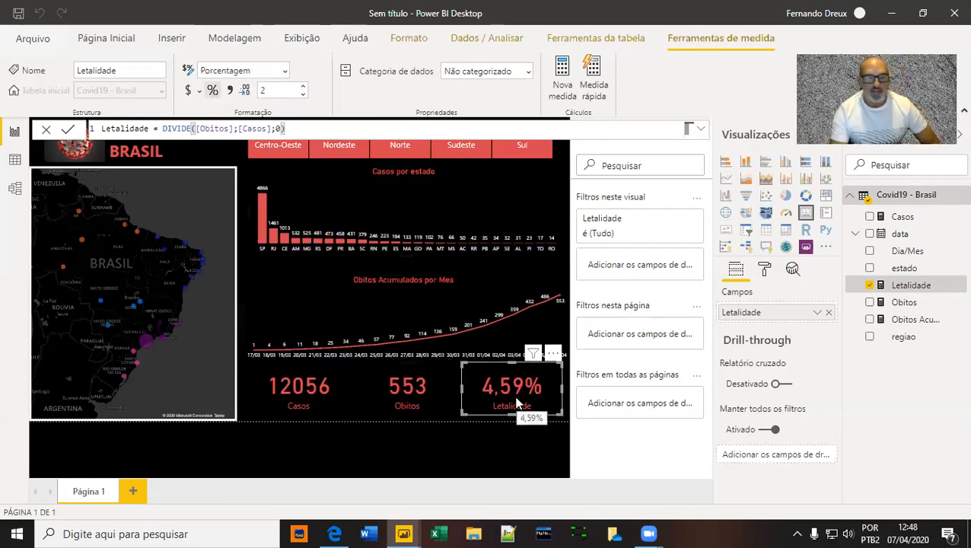
Collapse the Visualizações and Filtros panes to give the report canvas more room
left_click(697, 129)
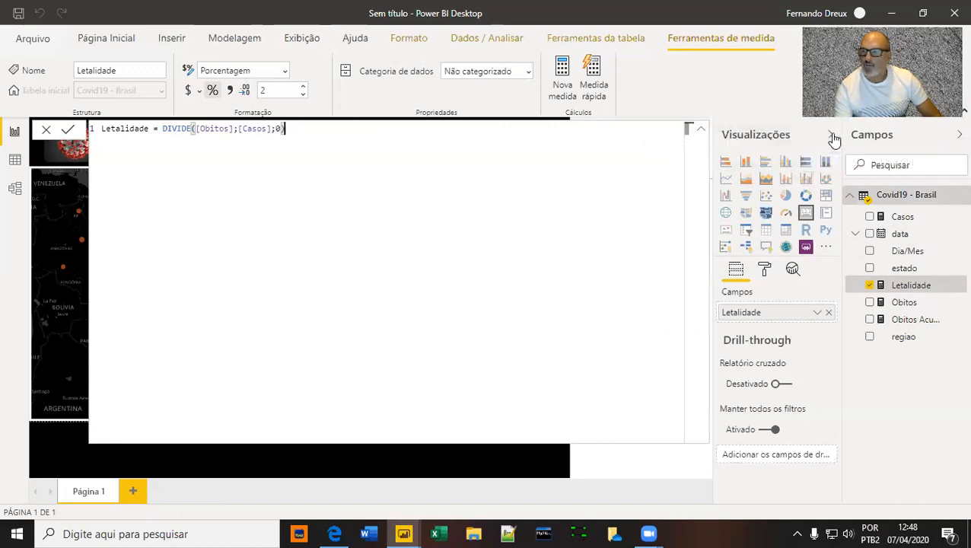
left_click(700, 129)
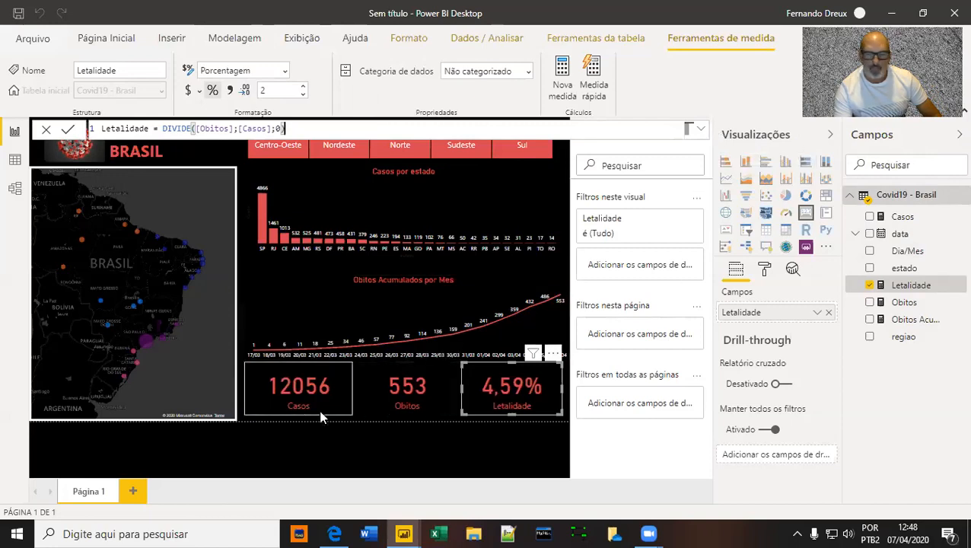
left_click(834, 139)
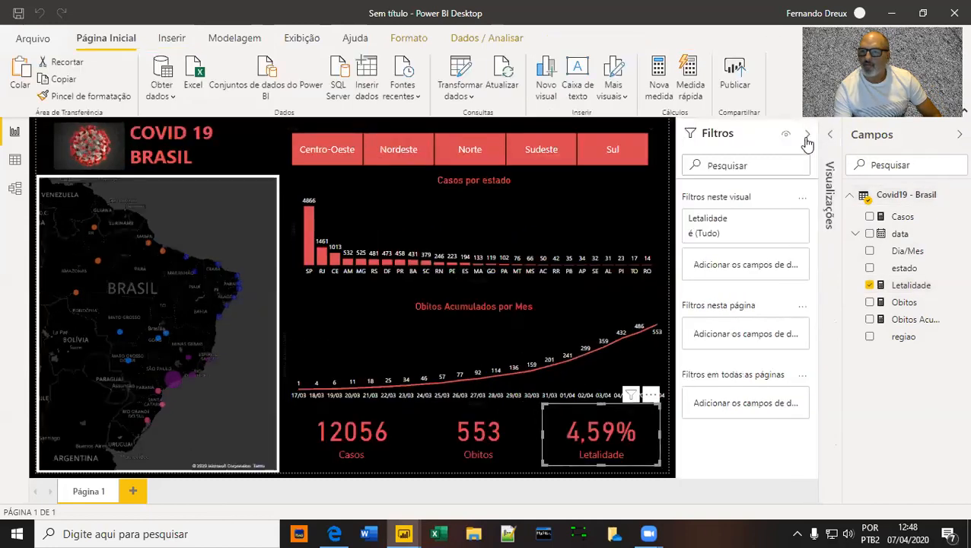
left_click(807, 137)
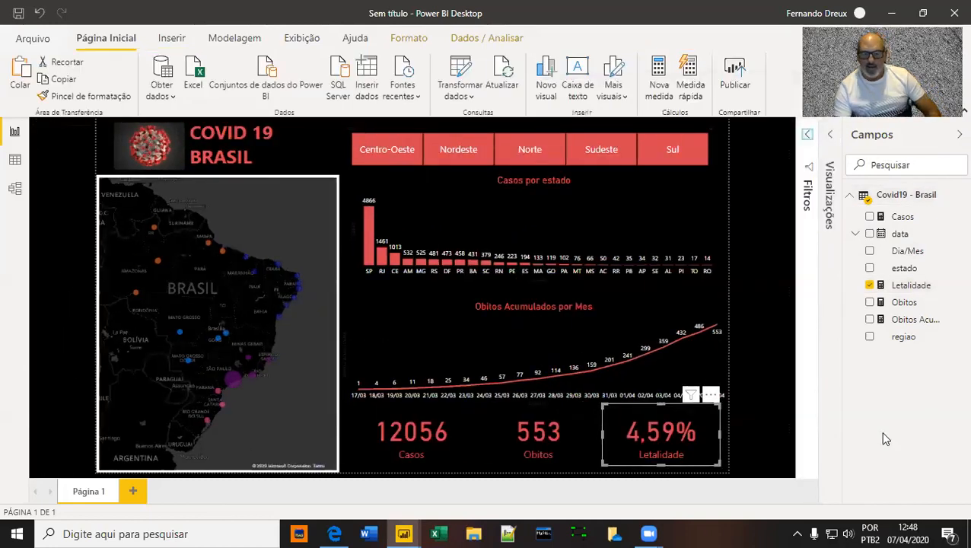